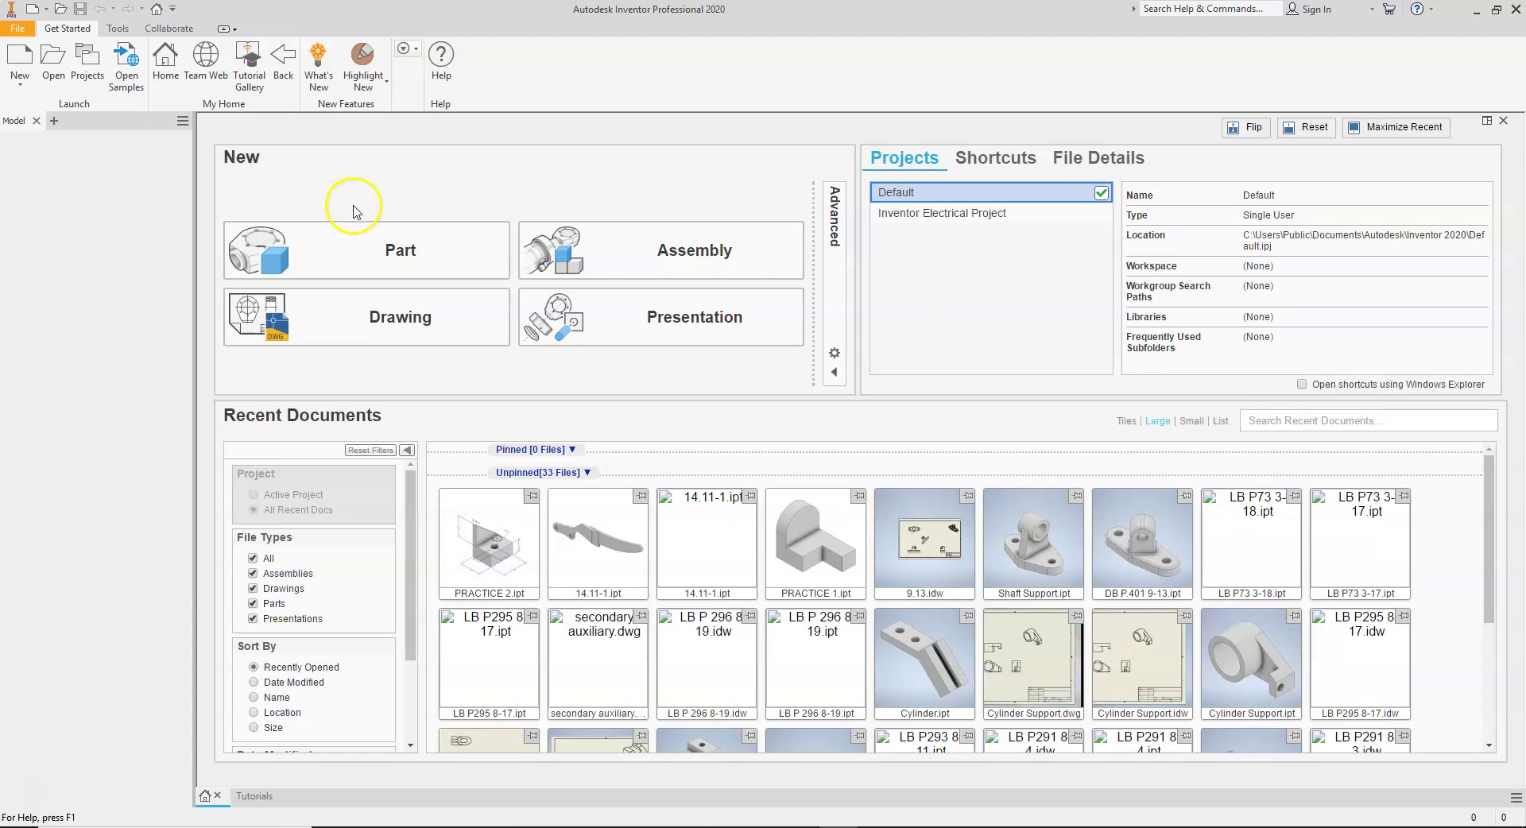
pyautogui.click(355, 251)
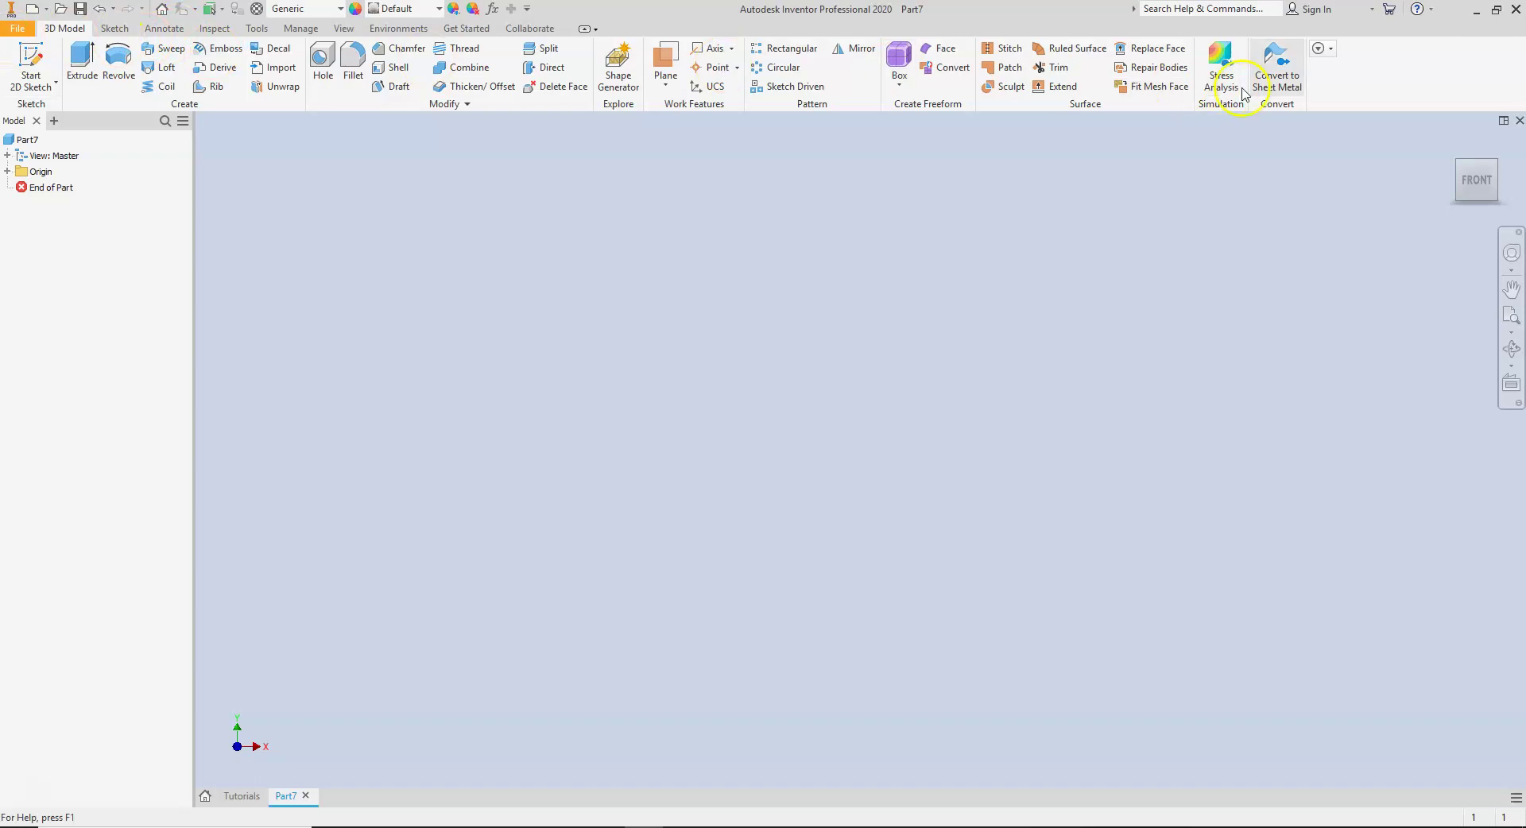
pyautogui.click(1520, 121)
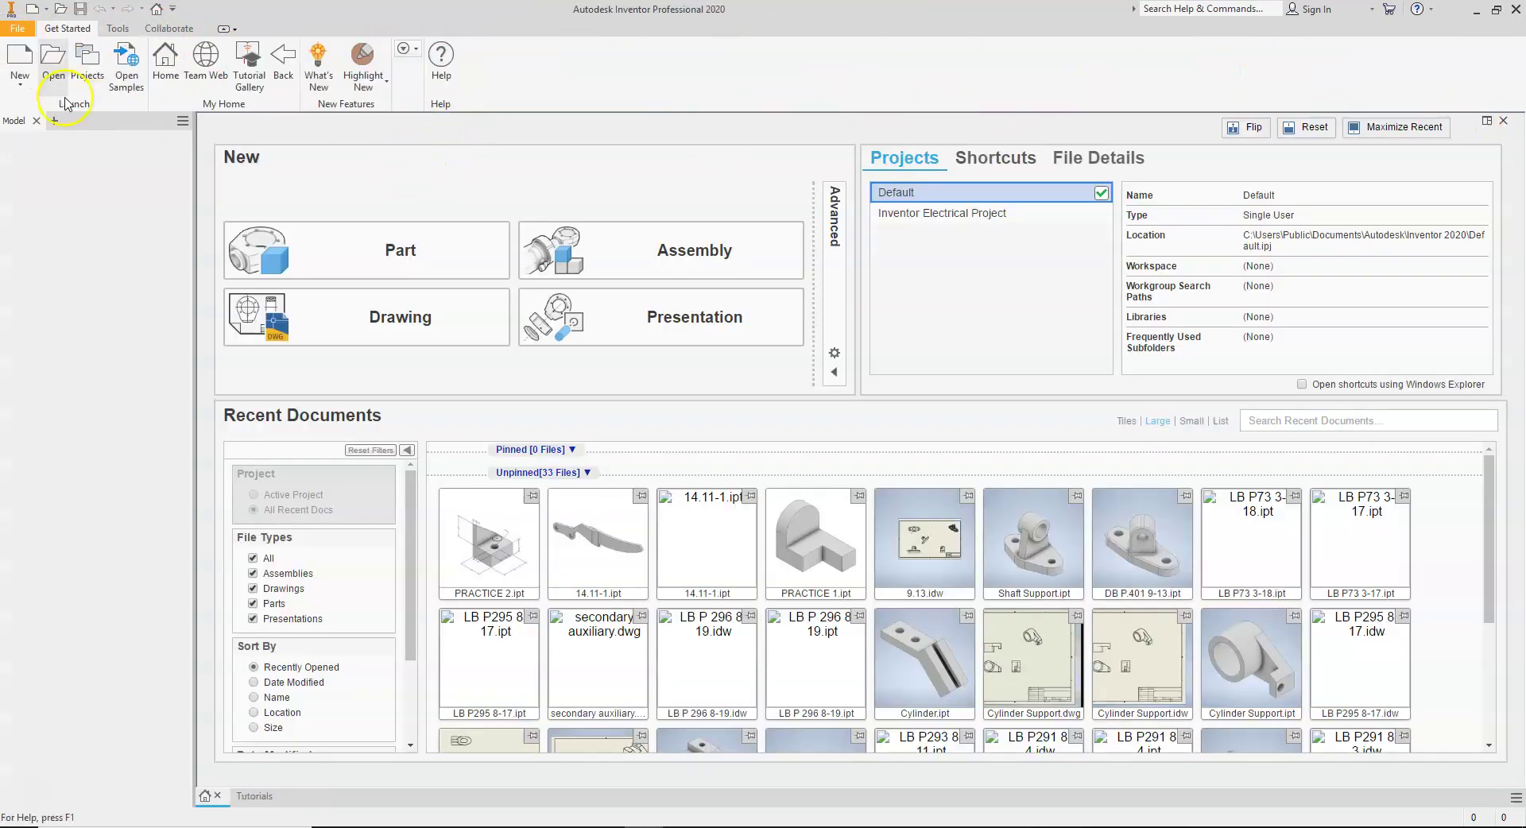
pyautogui.click(16, 29)
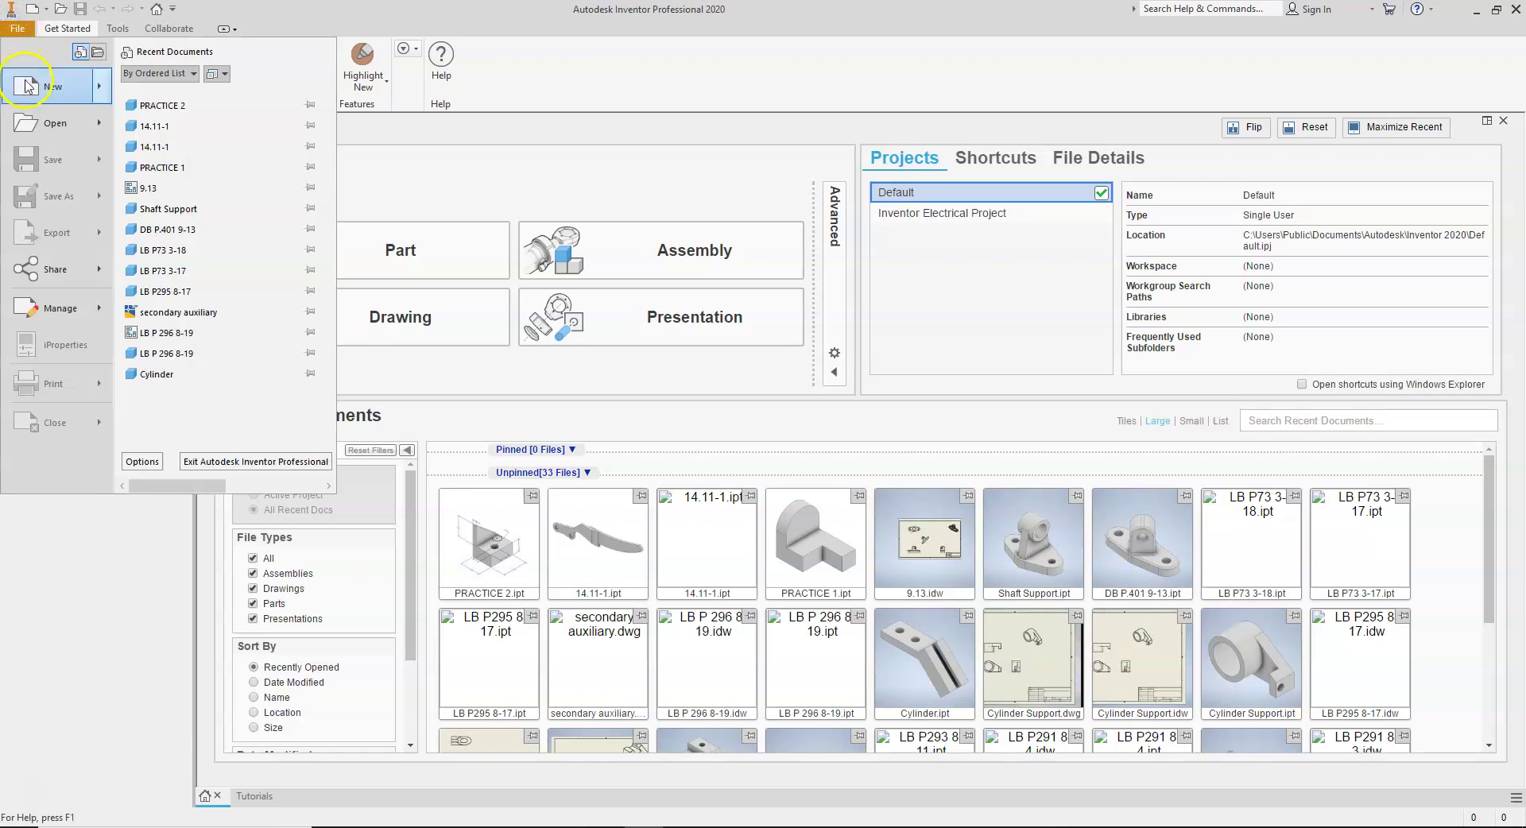
pyautogui.click(29, 88)
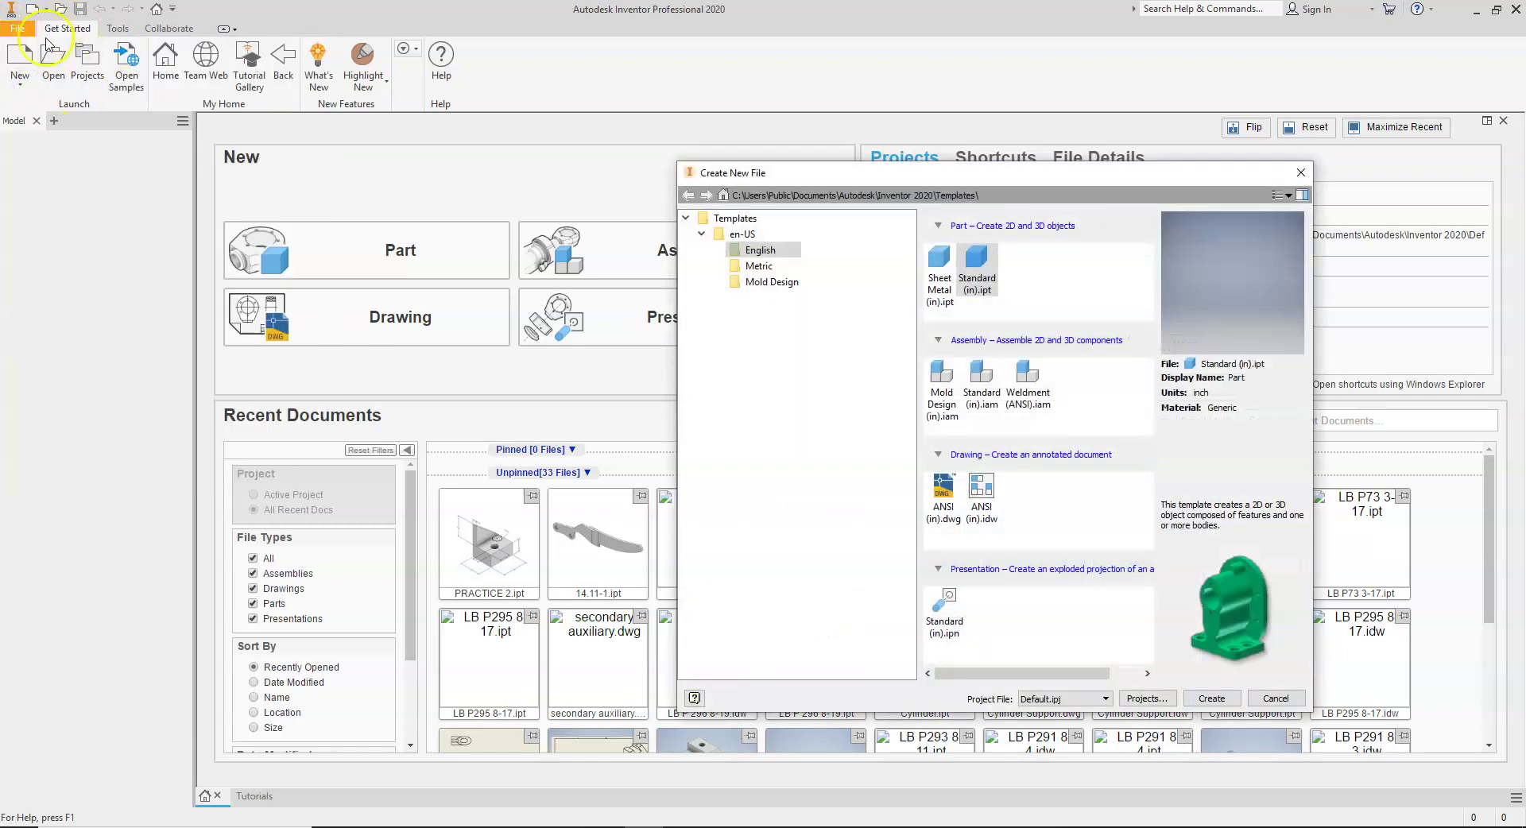
pyautogui.click(1301, 173)
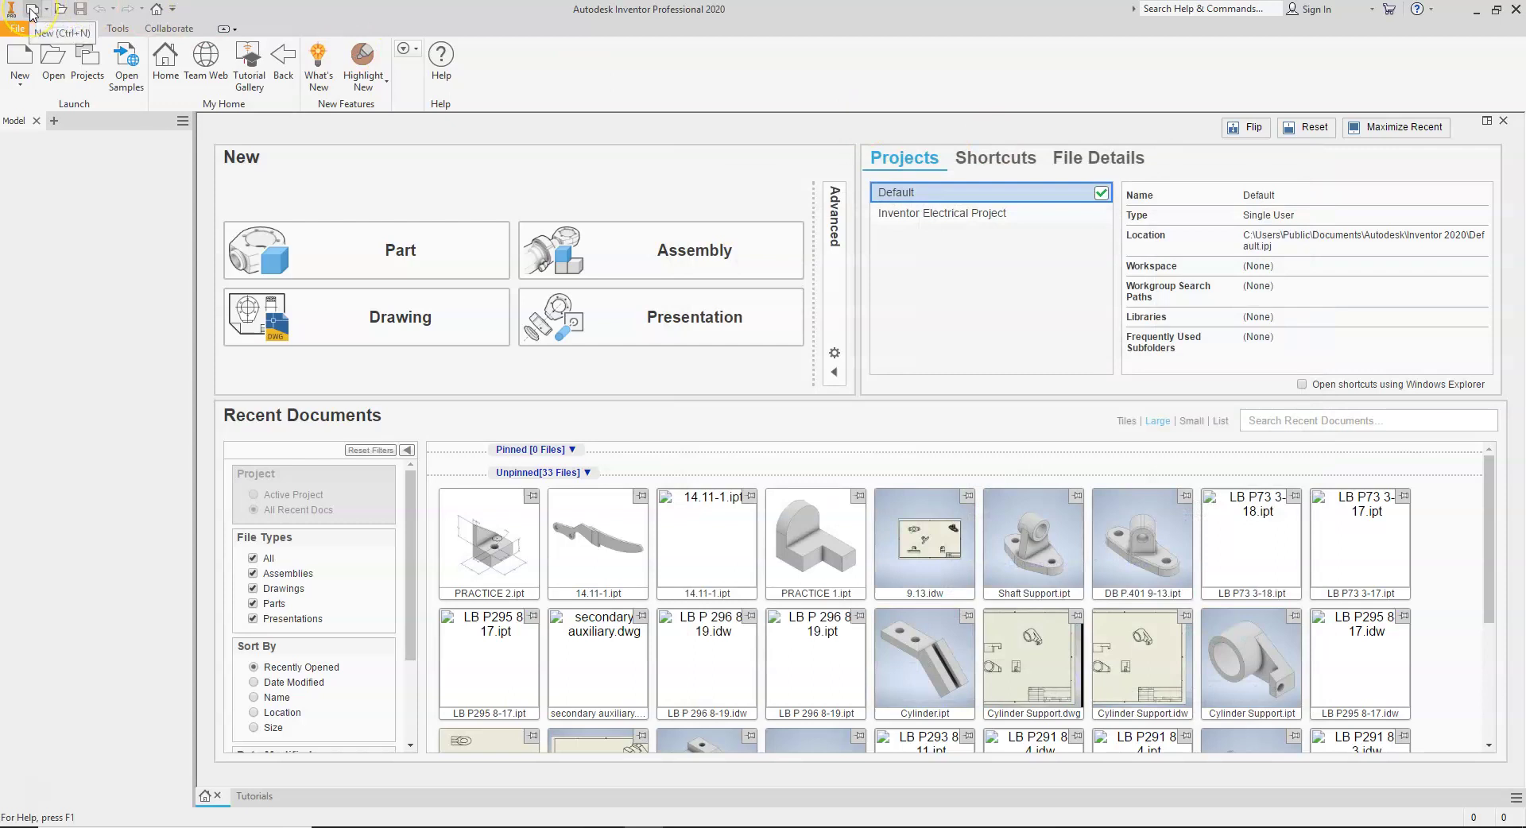
# Step: Examine the English templates available for creating a new file, then dismiss the template selection without creating anything
pyautogui.click(19, 58)
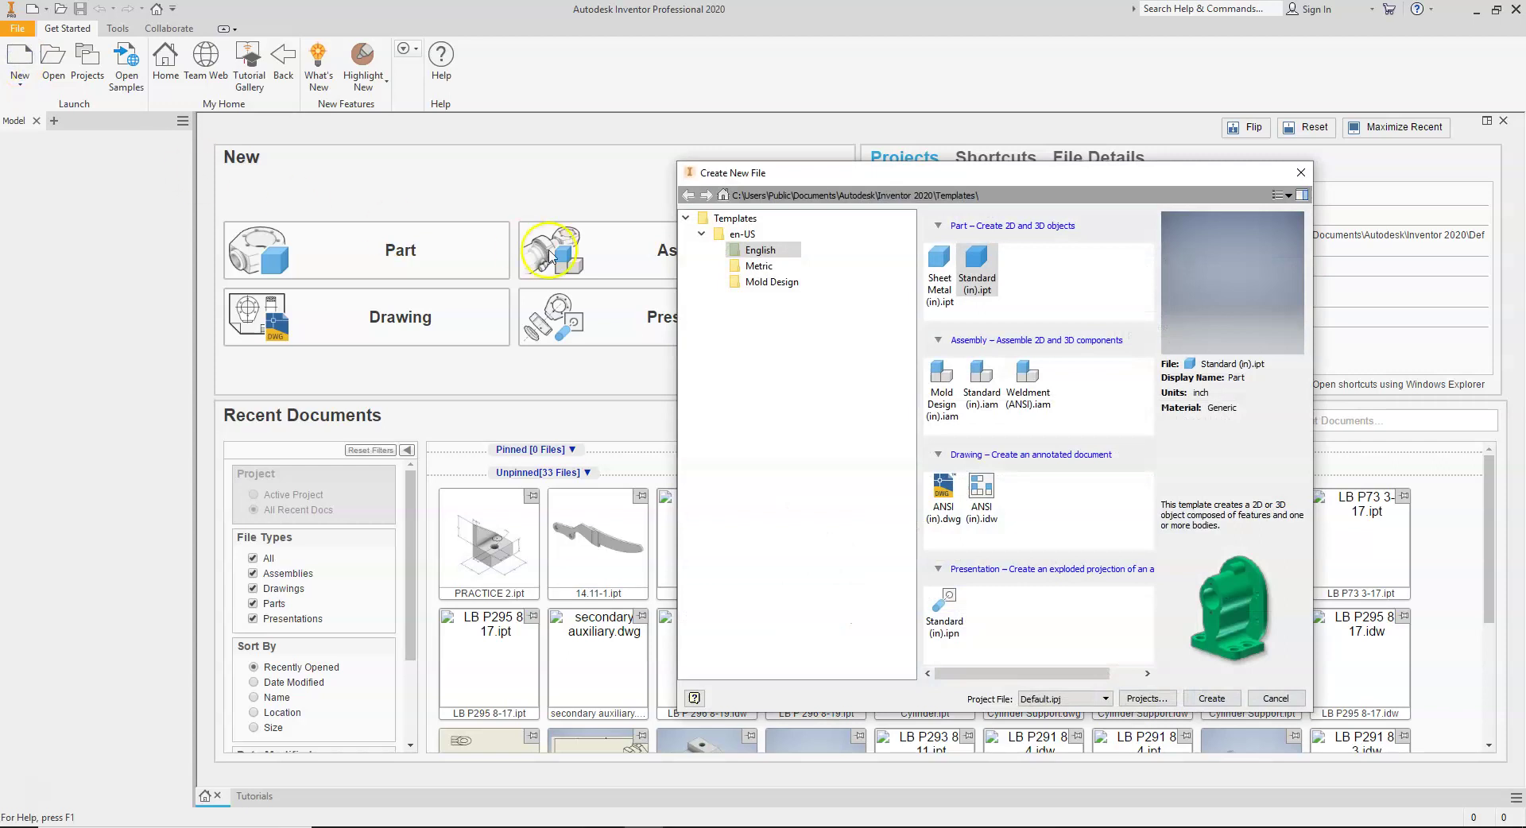
pyautogui.click(756, 253)
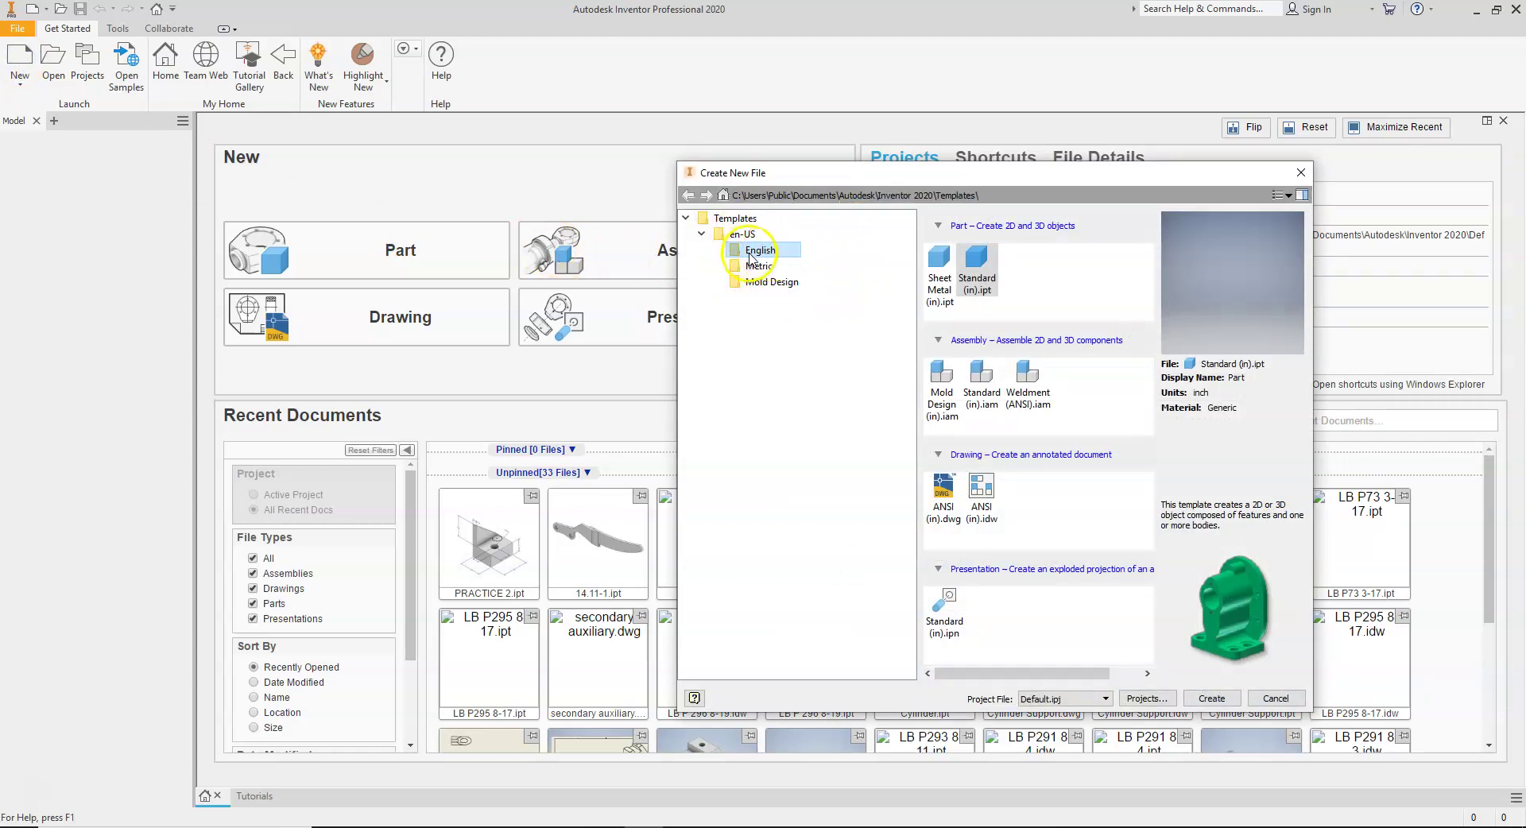
pyautogui.click(699, 235)
pyautogui.click(686, 218)
pyautogui.click(686, 219)
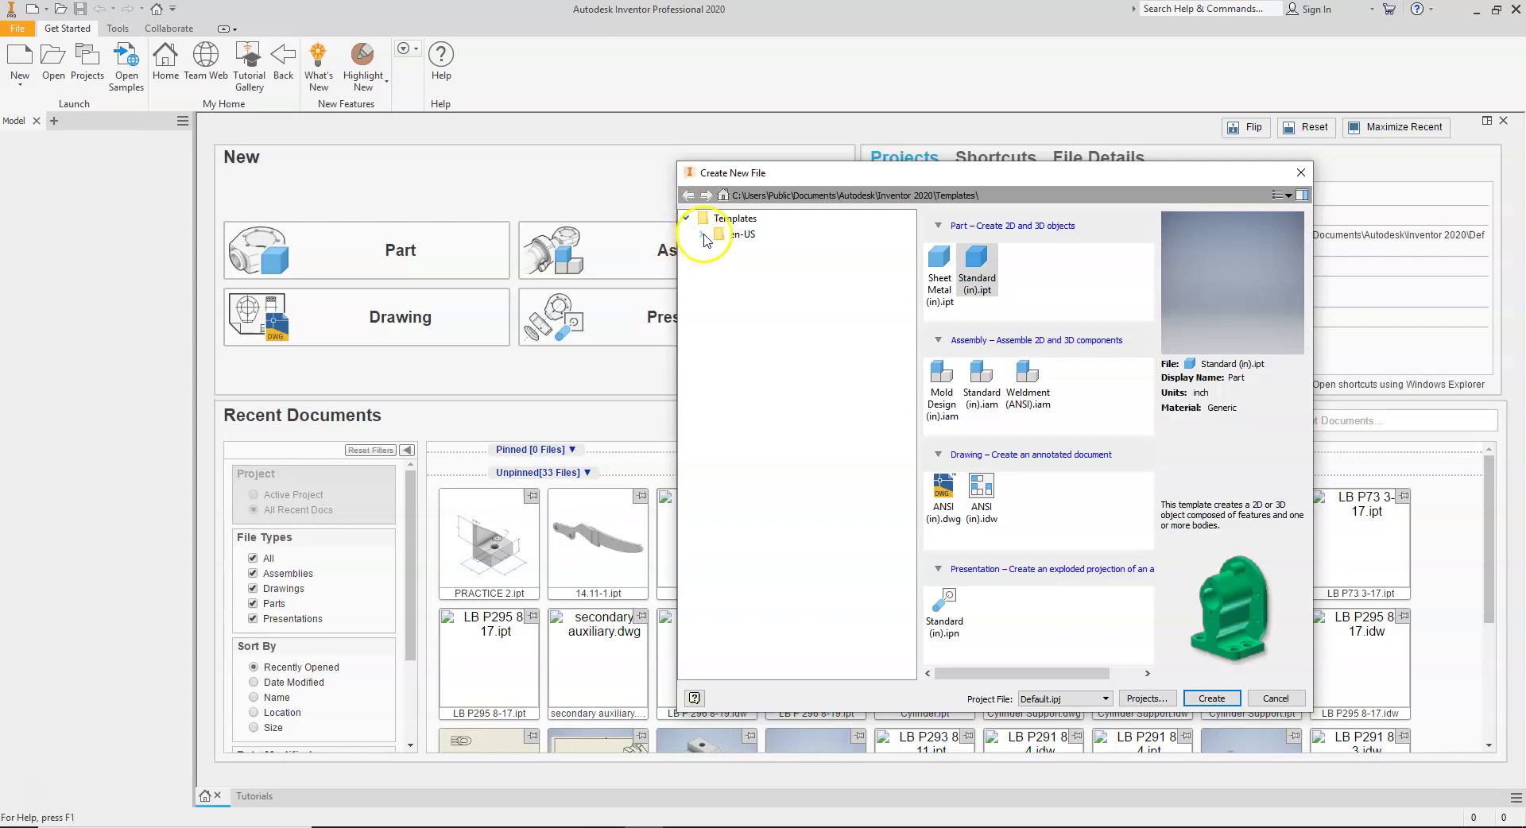
pyautogui.click(701, 234)
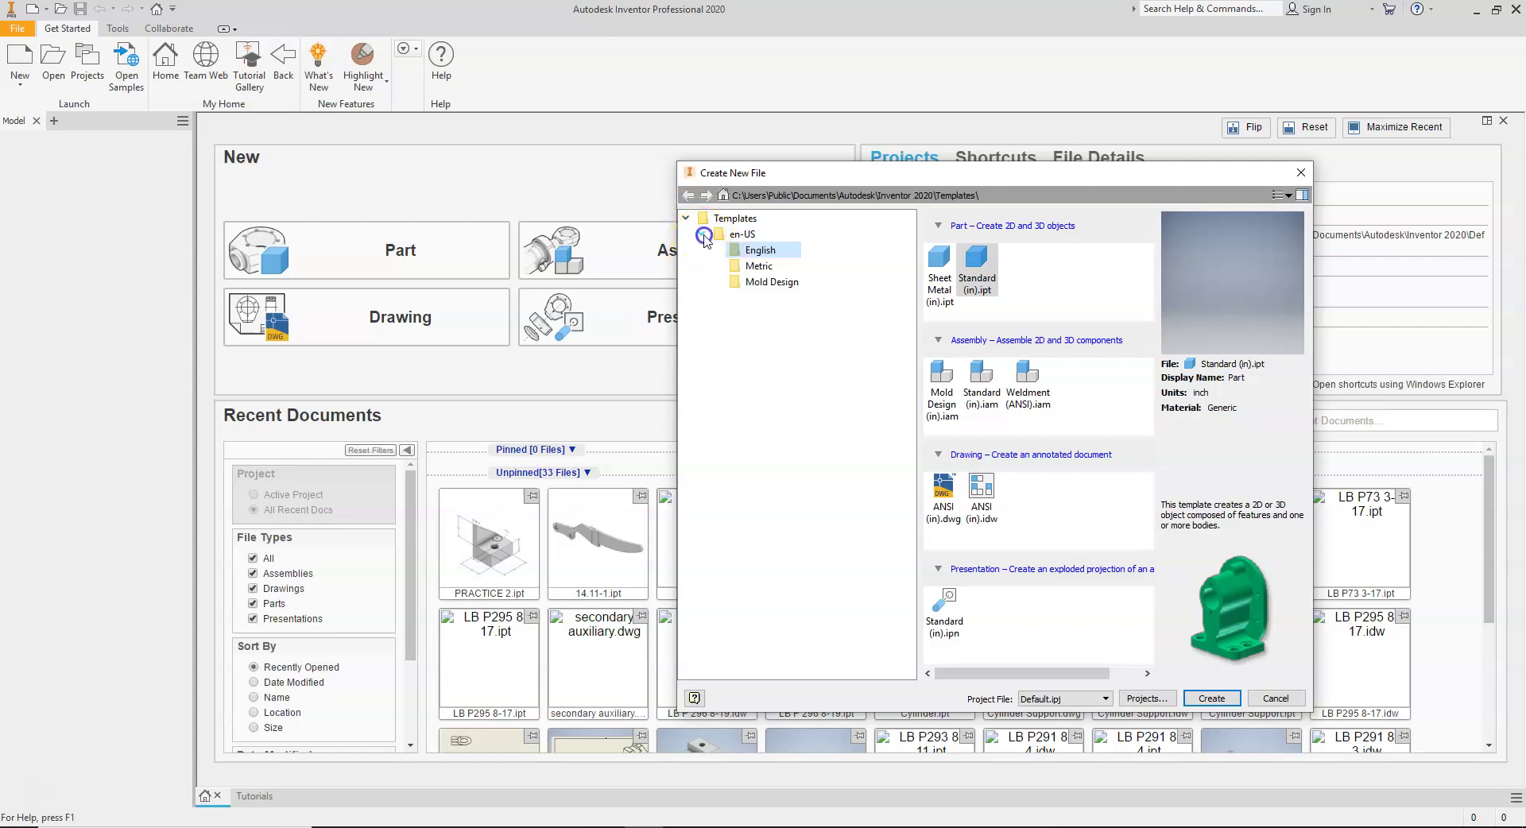
pyautogui.click(747, 251)
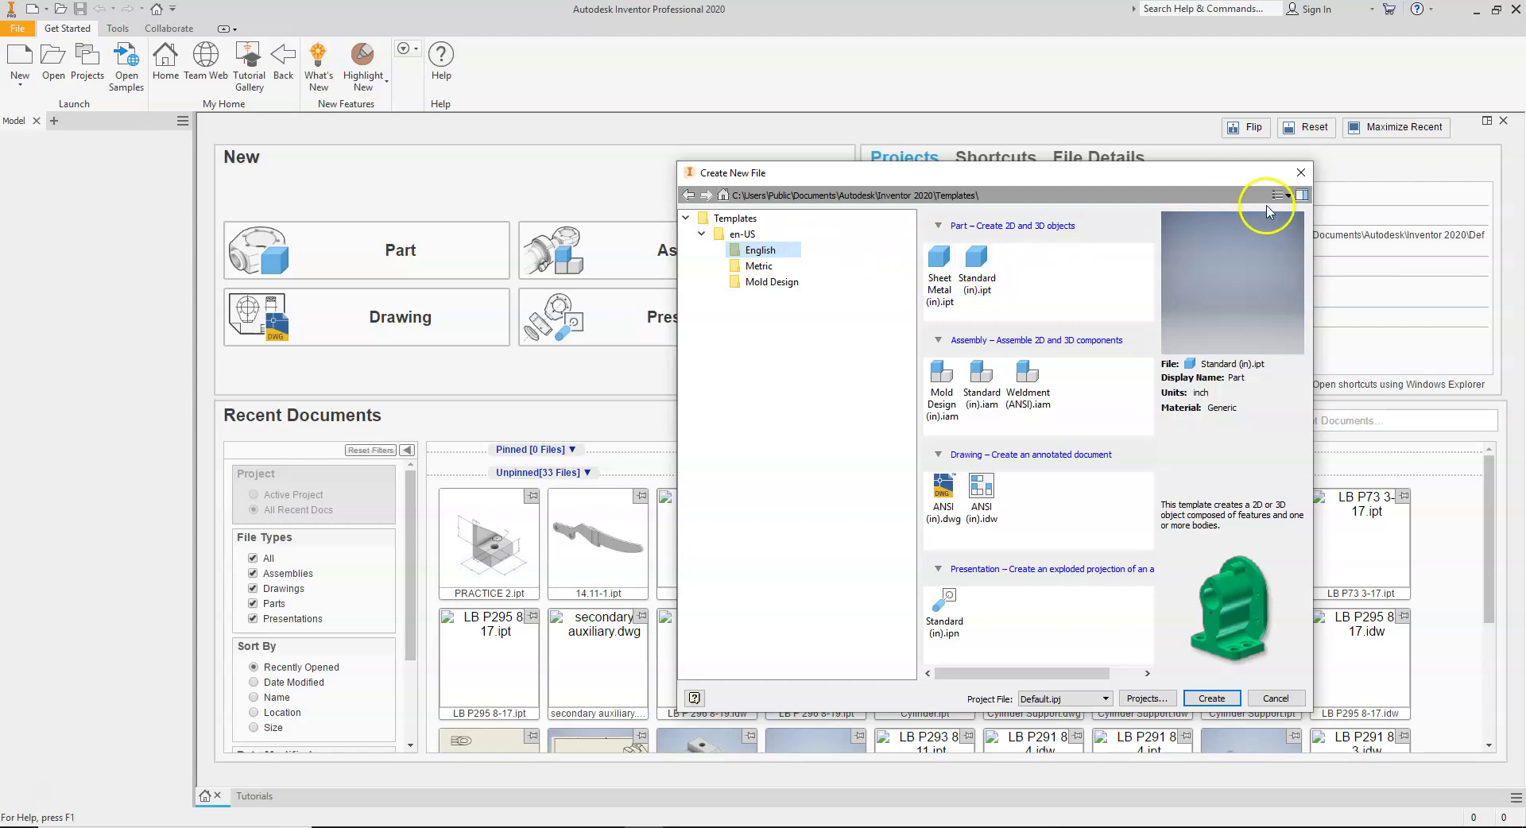
pyautogui.click(1301, 173)
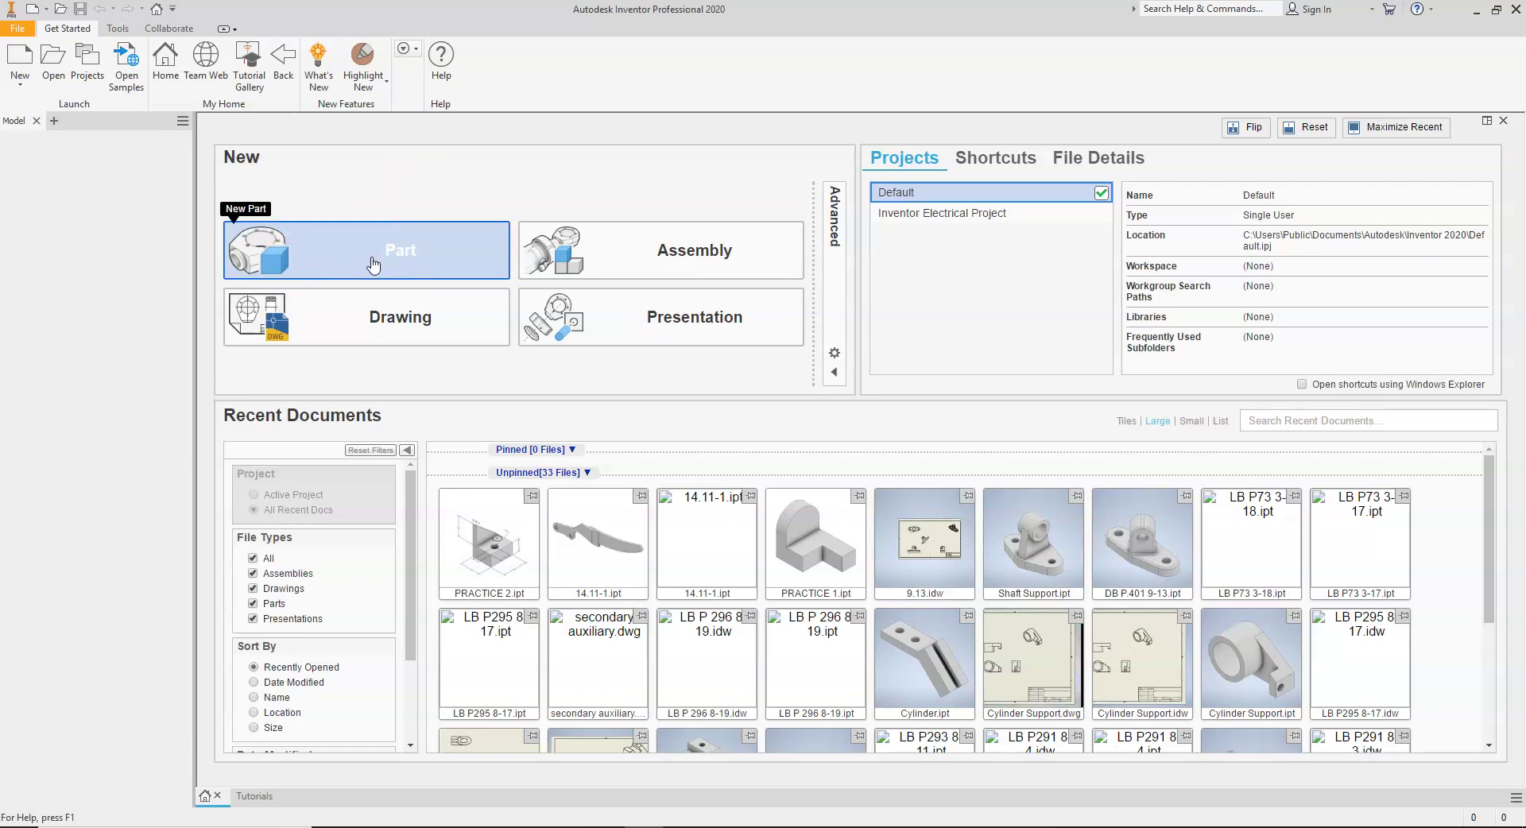
# Step: Create a new part file from the start page
pyautogui.click(321, 262)
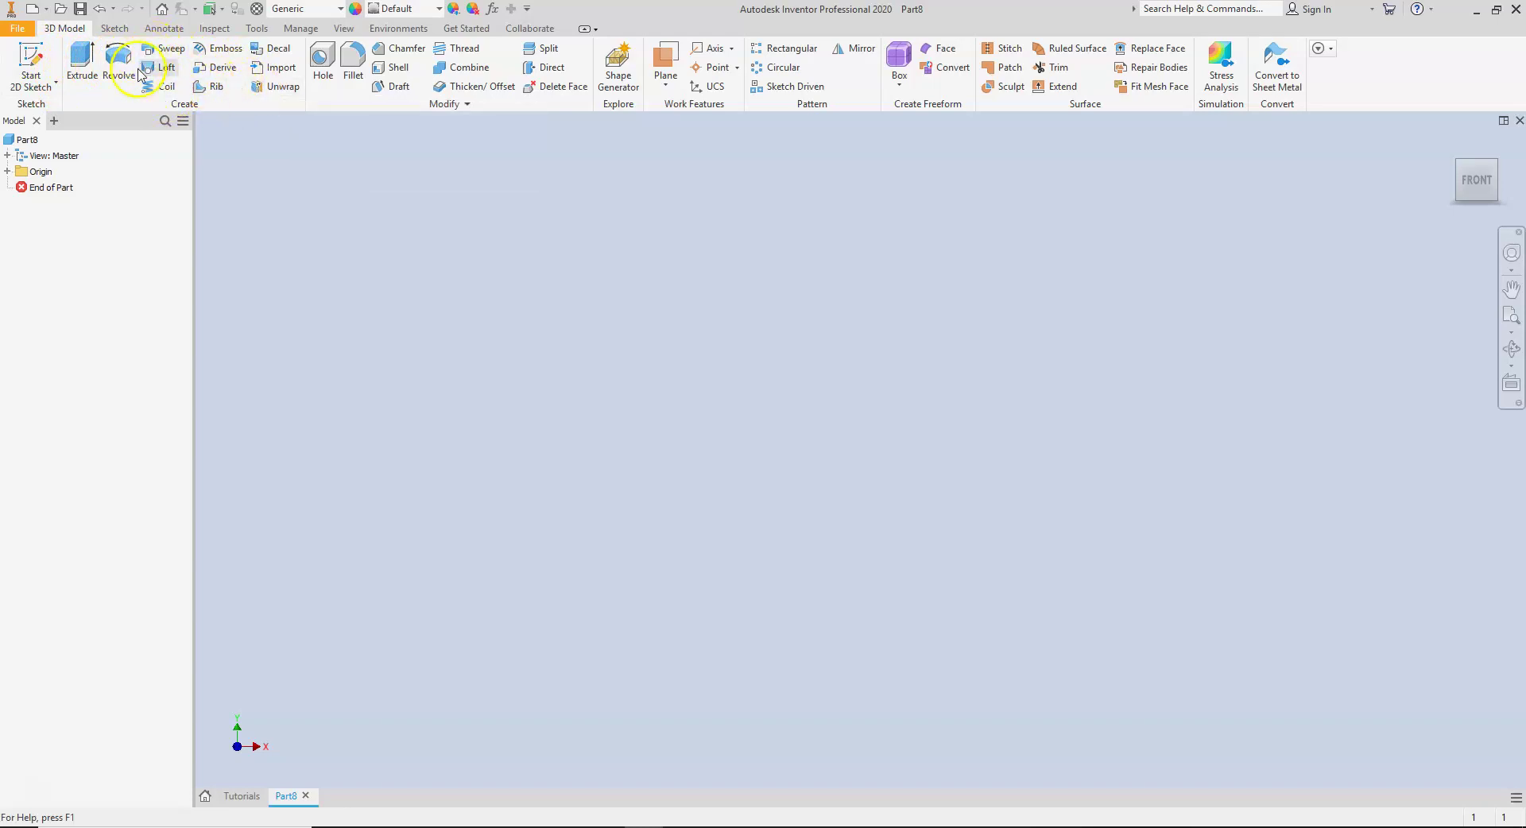
# Step: Look through the part's sketch, annotate, inspect, tools, manage, view and environment command sets, ending at the 3D modelling commands
pyautogui.click(116, 30)
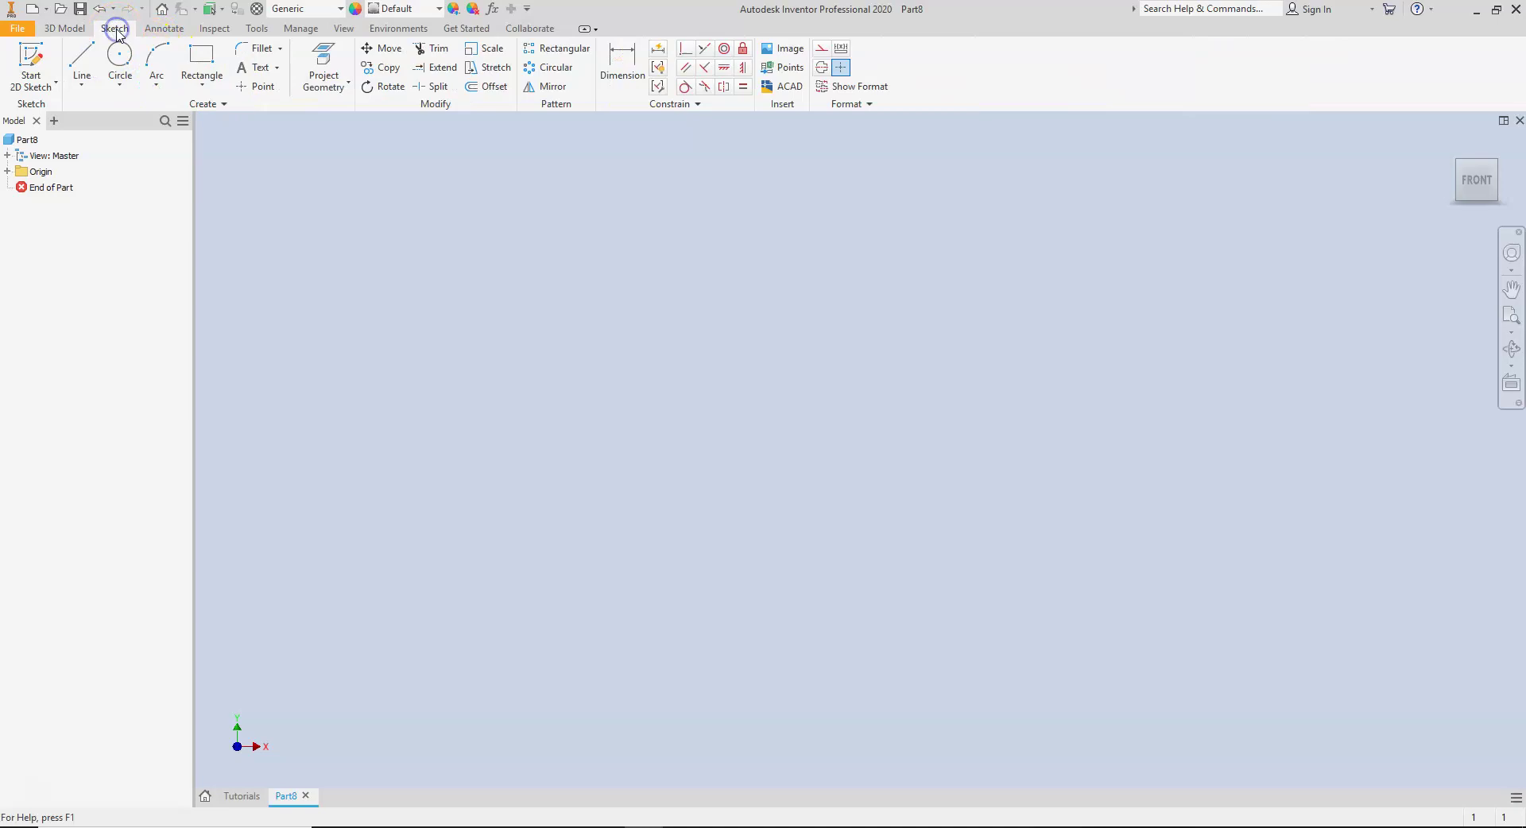
pyautogui.click(158, 30)
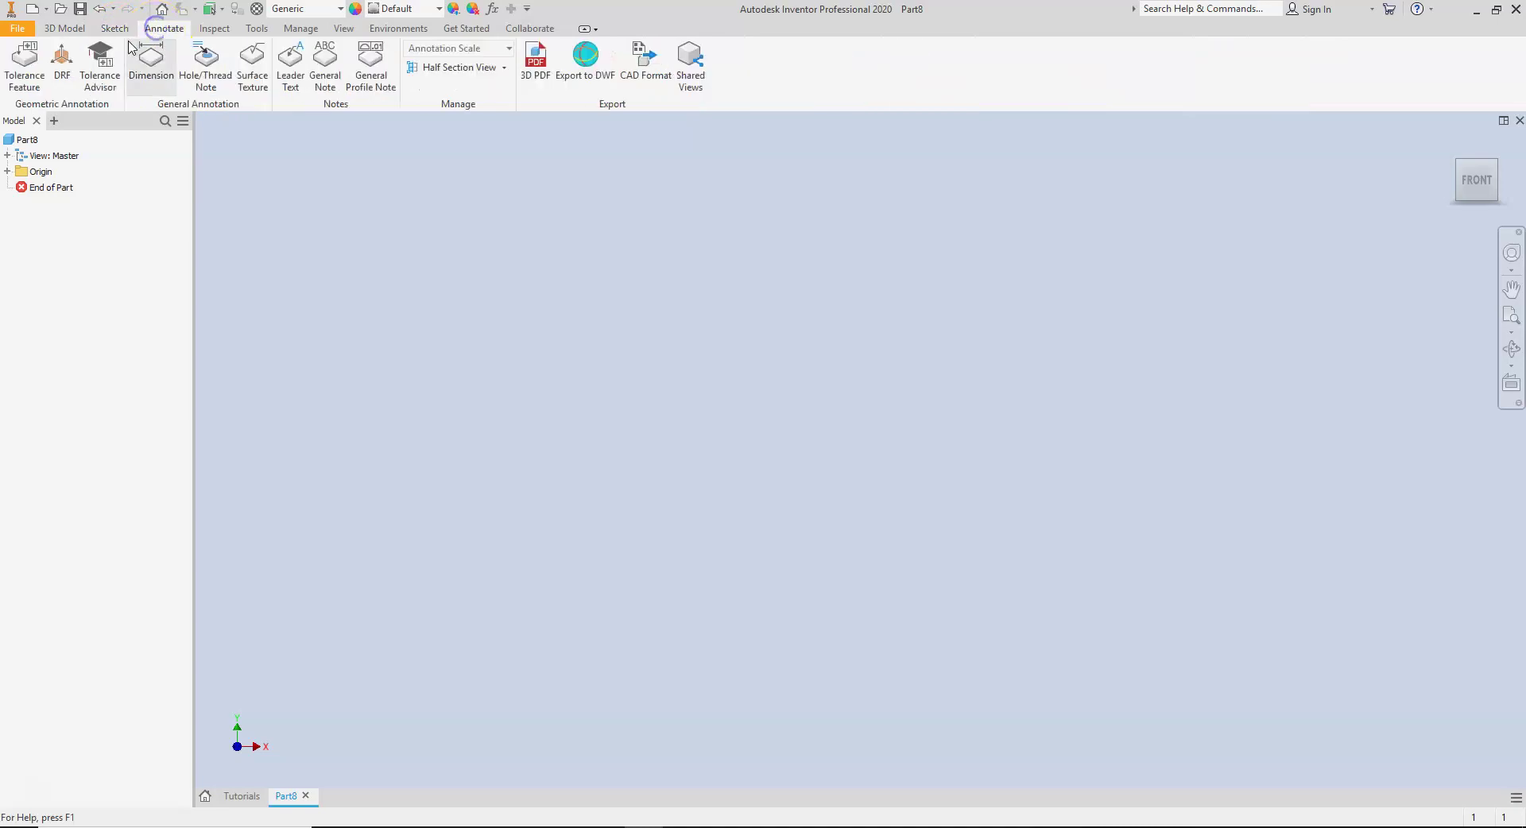
pyautogui.click(214, 30)
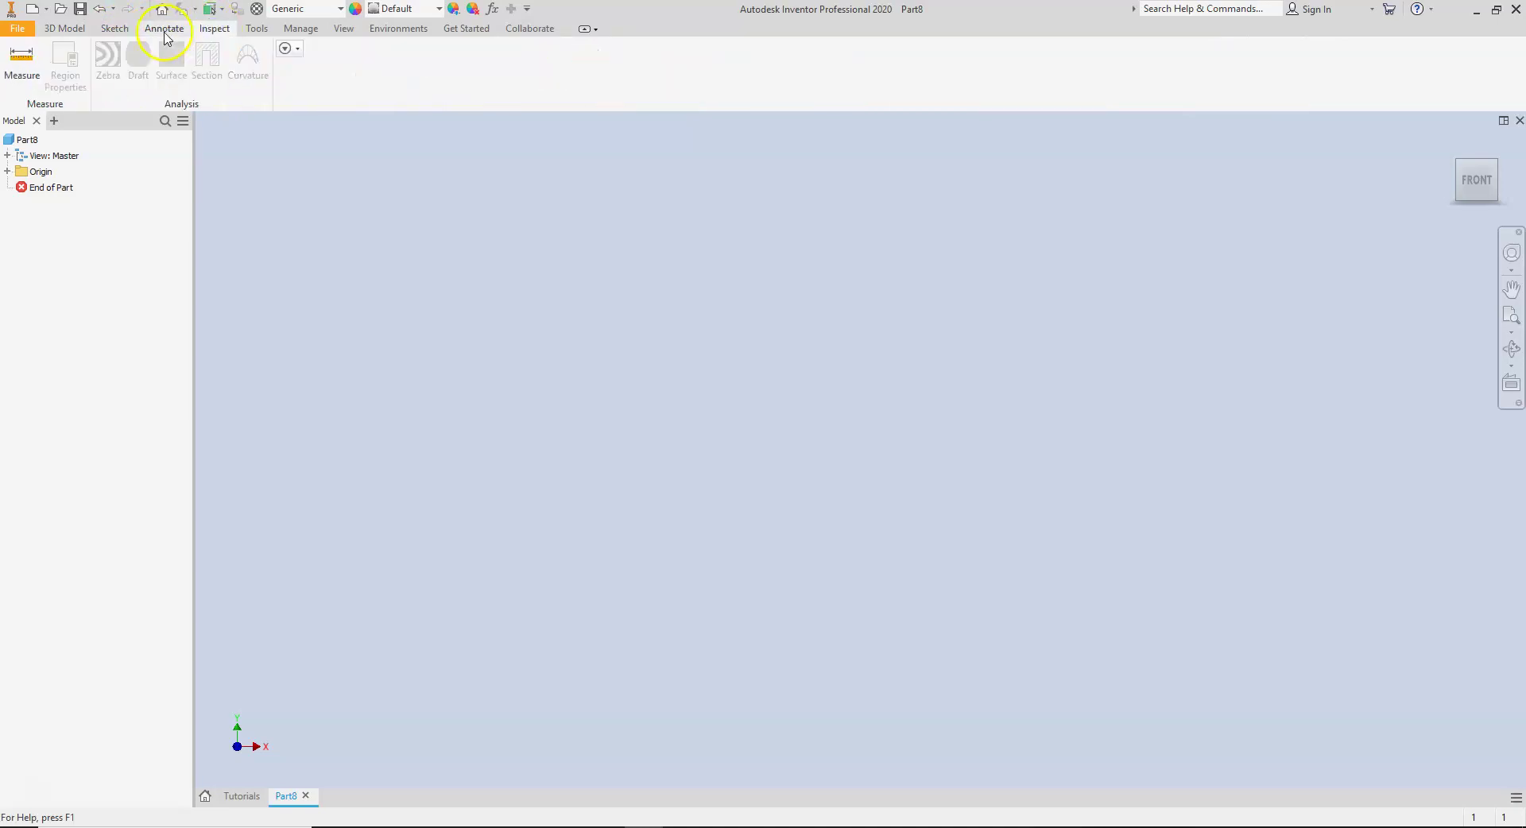
pyautogui.click(257, 30)
pyautogui.click(288, 30)
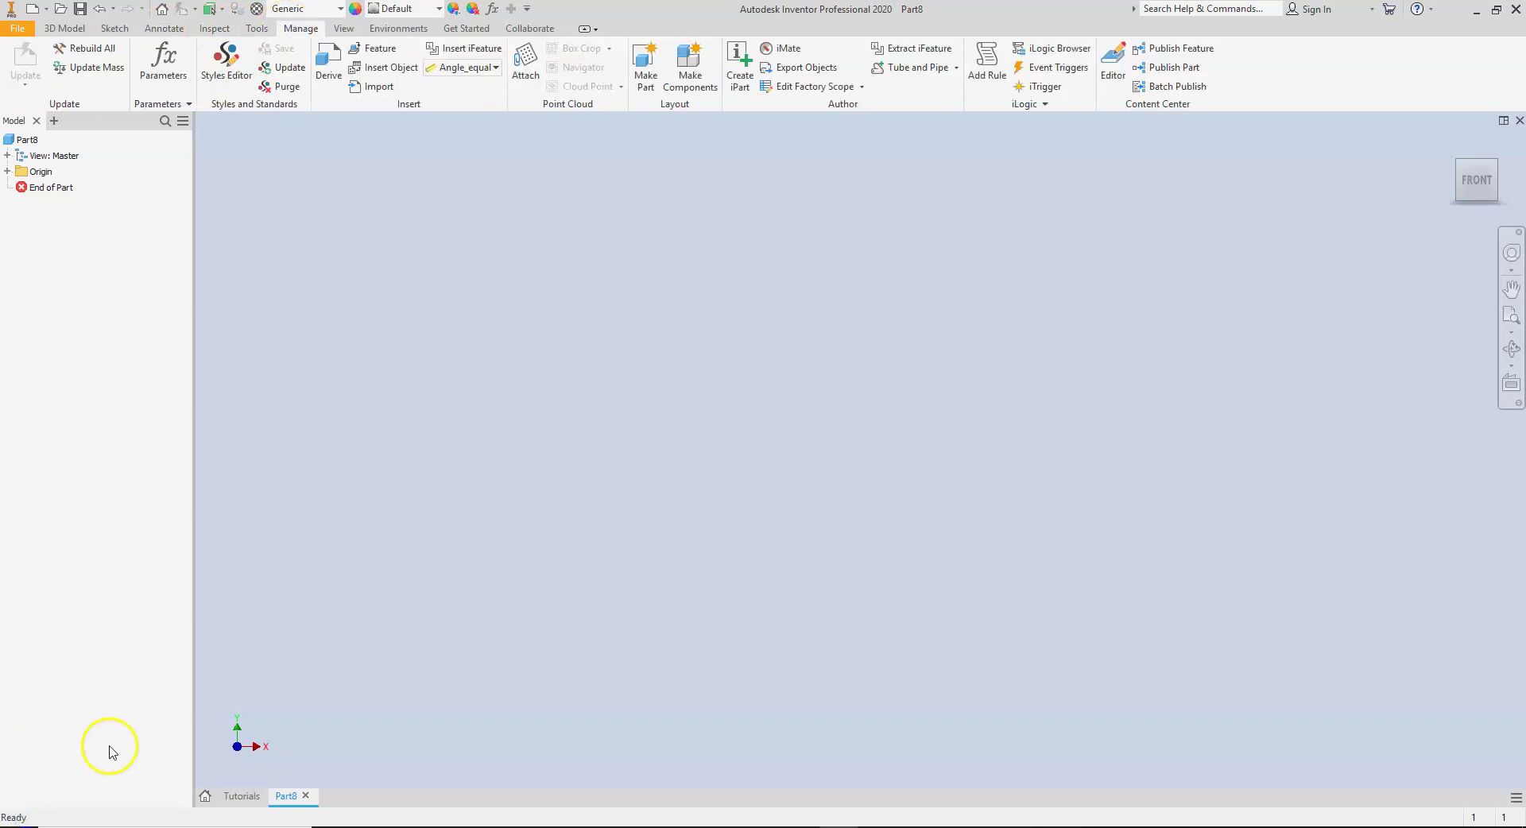
pyautogui.click(342, 30)
pyautogui.click(388, 29)
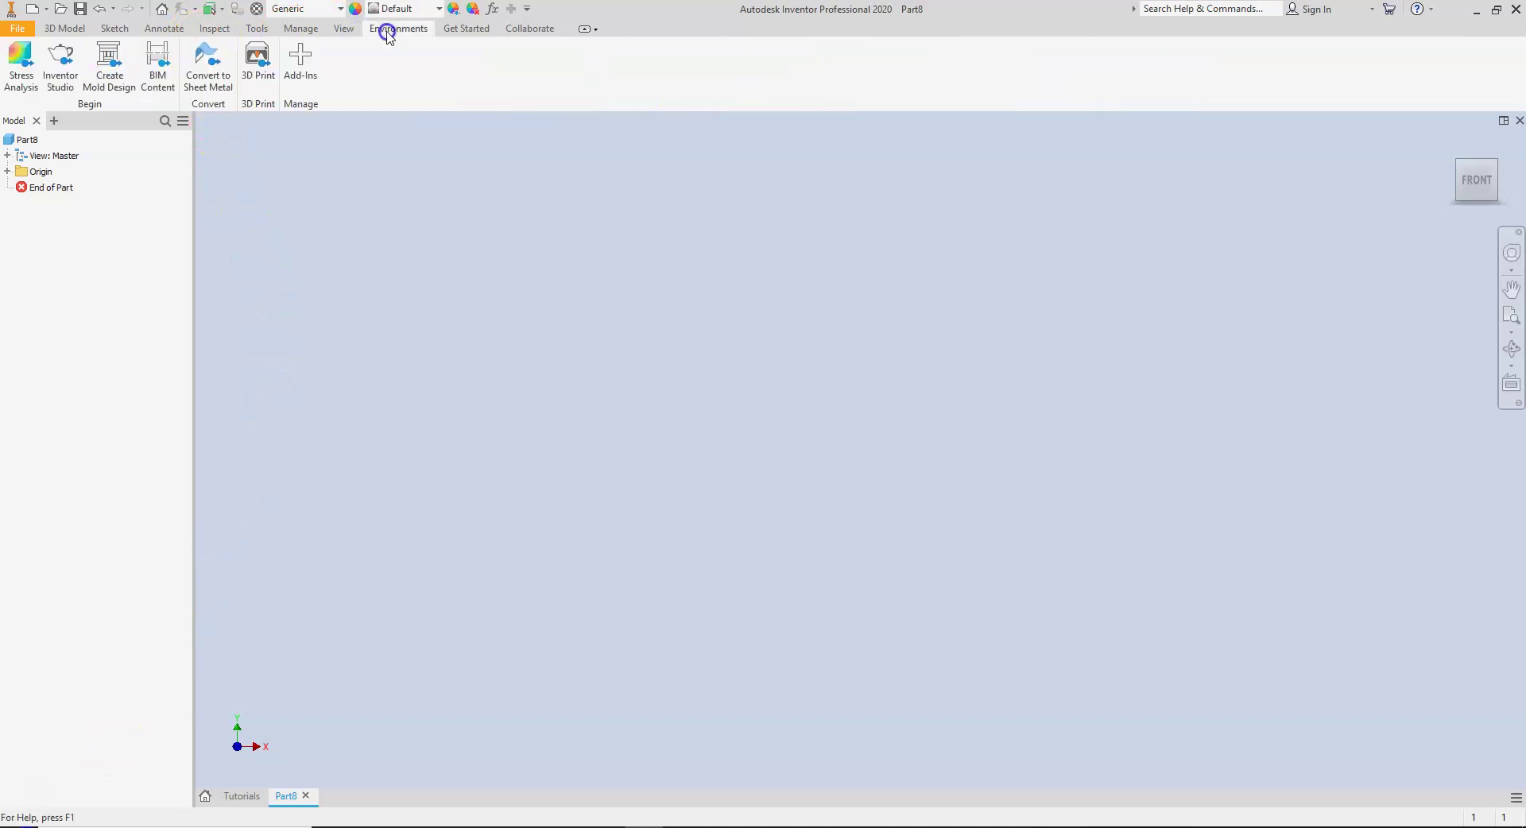
pyautogui.click(469, 30)
pyautogui.click(114, 28)
pyautogui.click(63, 29)
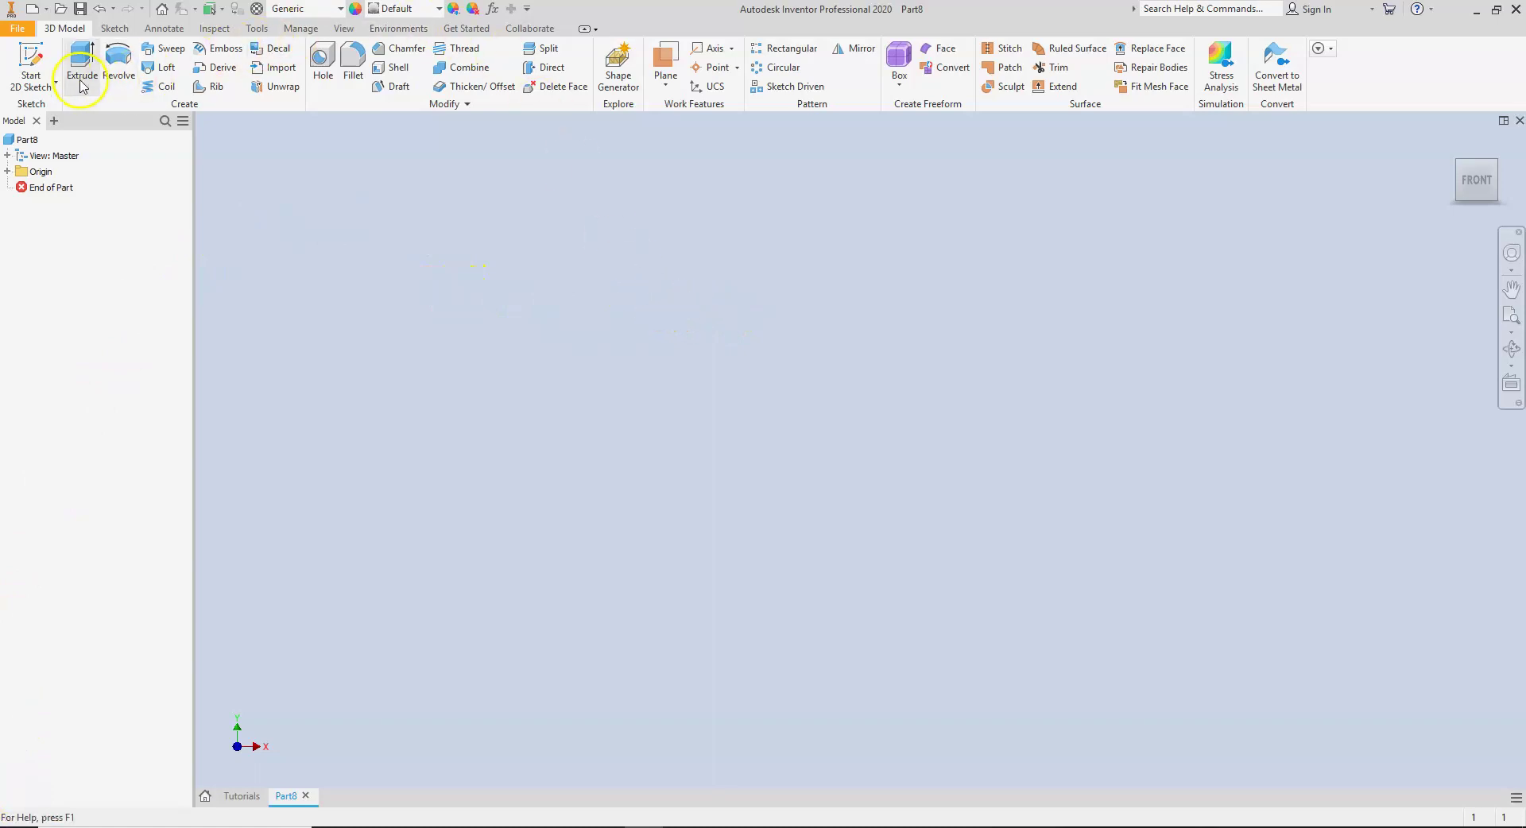
# Step: Start a 2D sketch on the XY plane
pyautogui.click(52, 84)
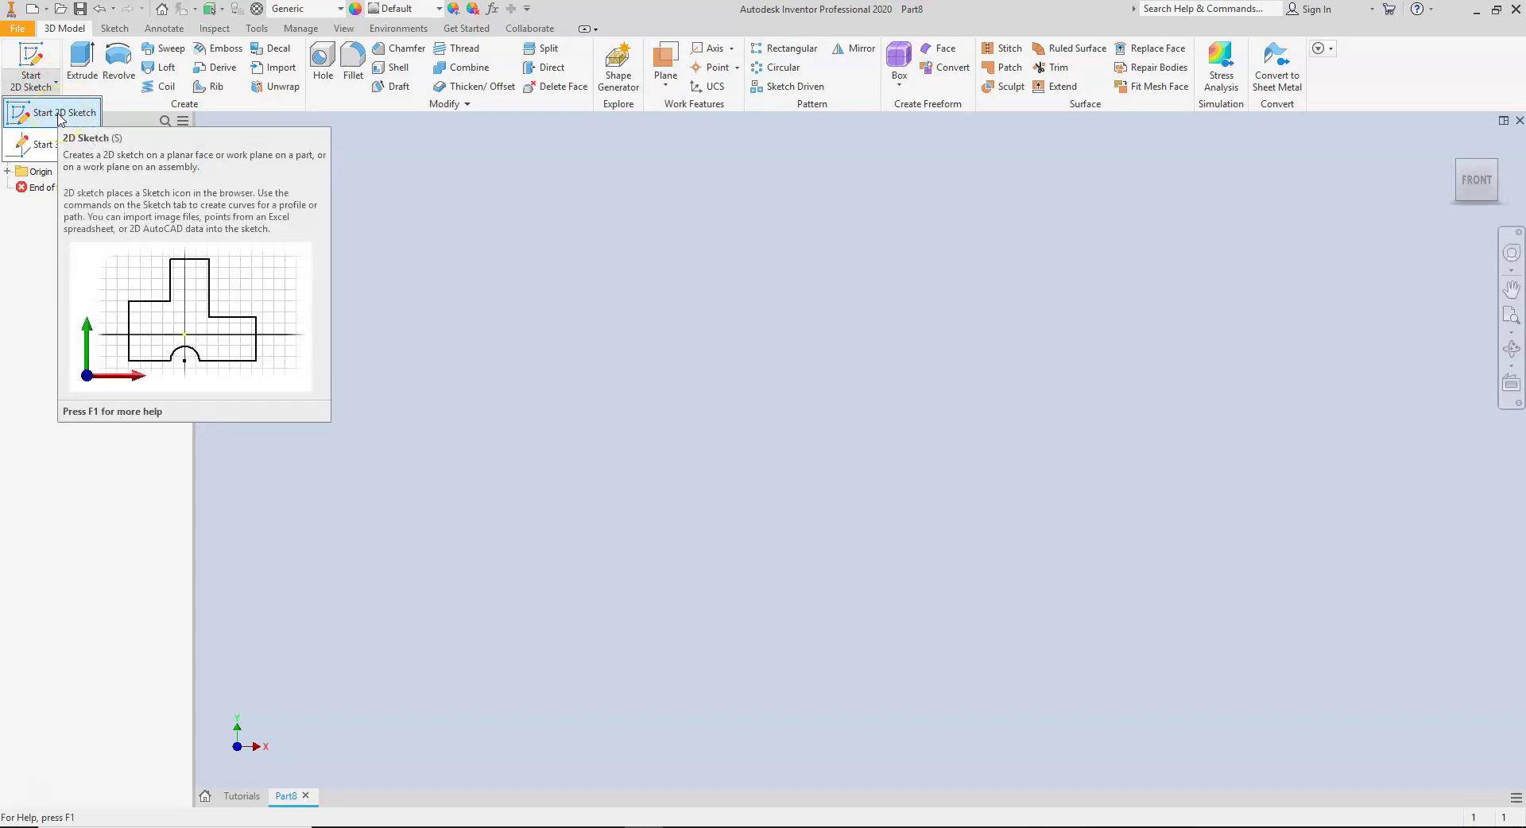
pyautogui.click(62, 116)
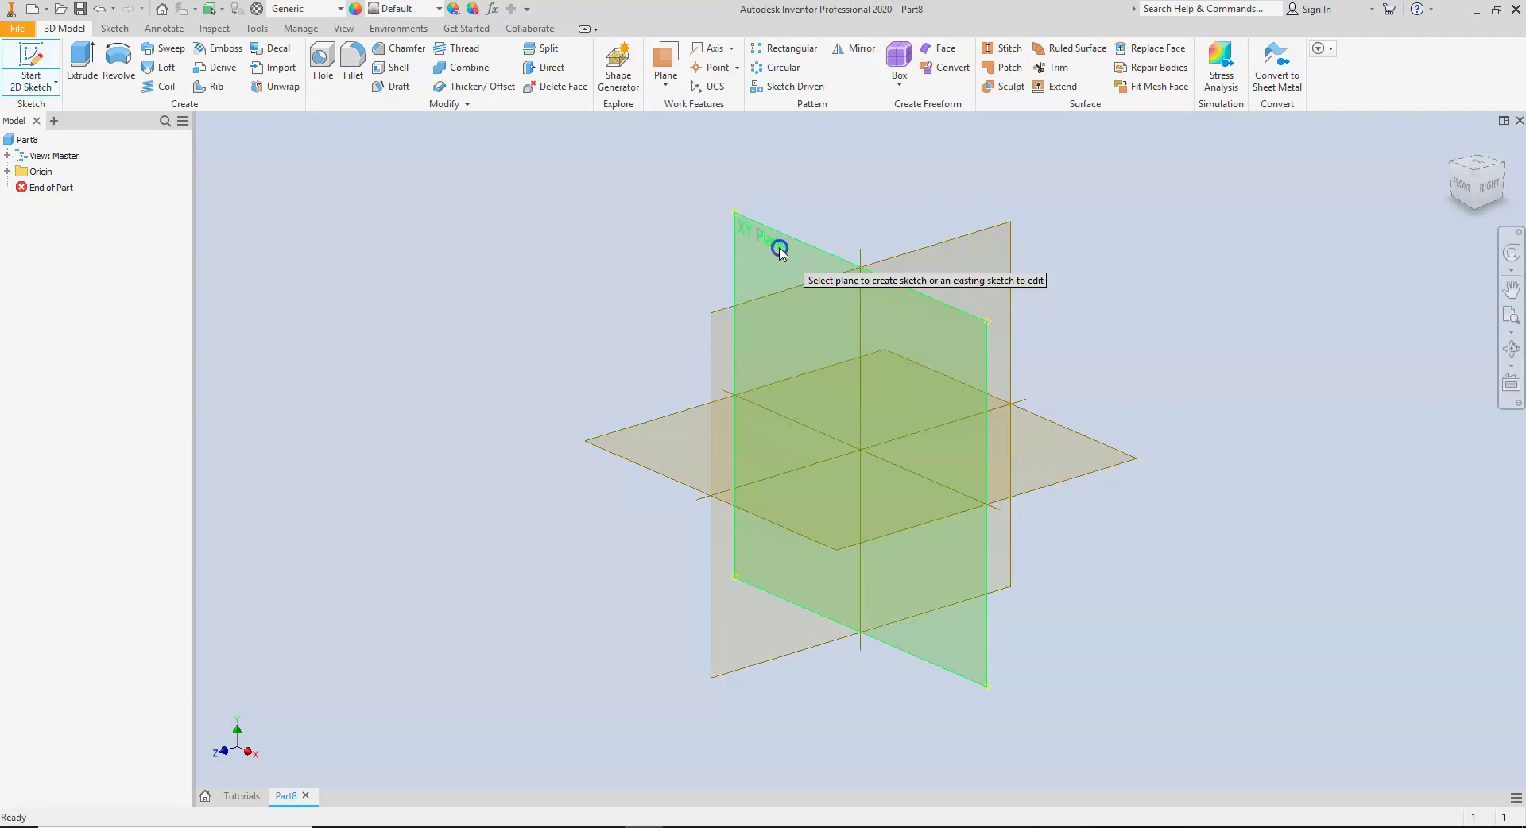
pyautogui.click(781, 251)
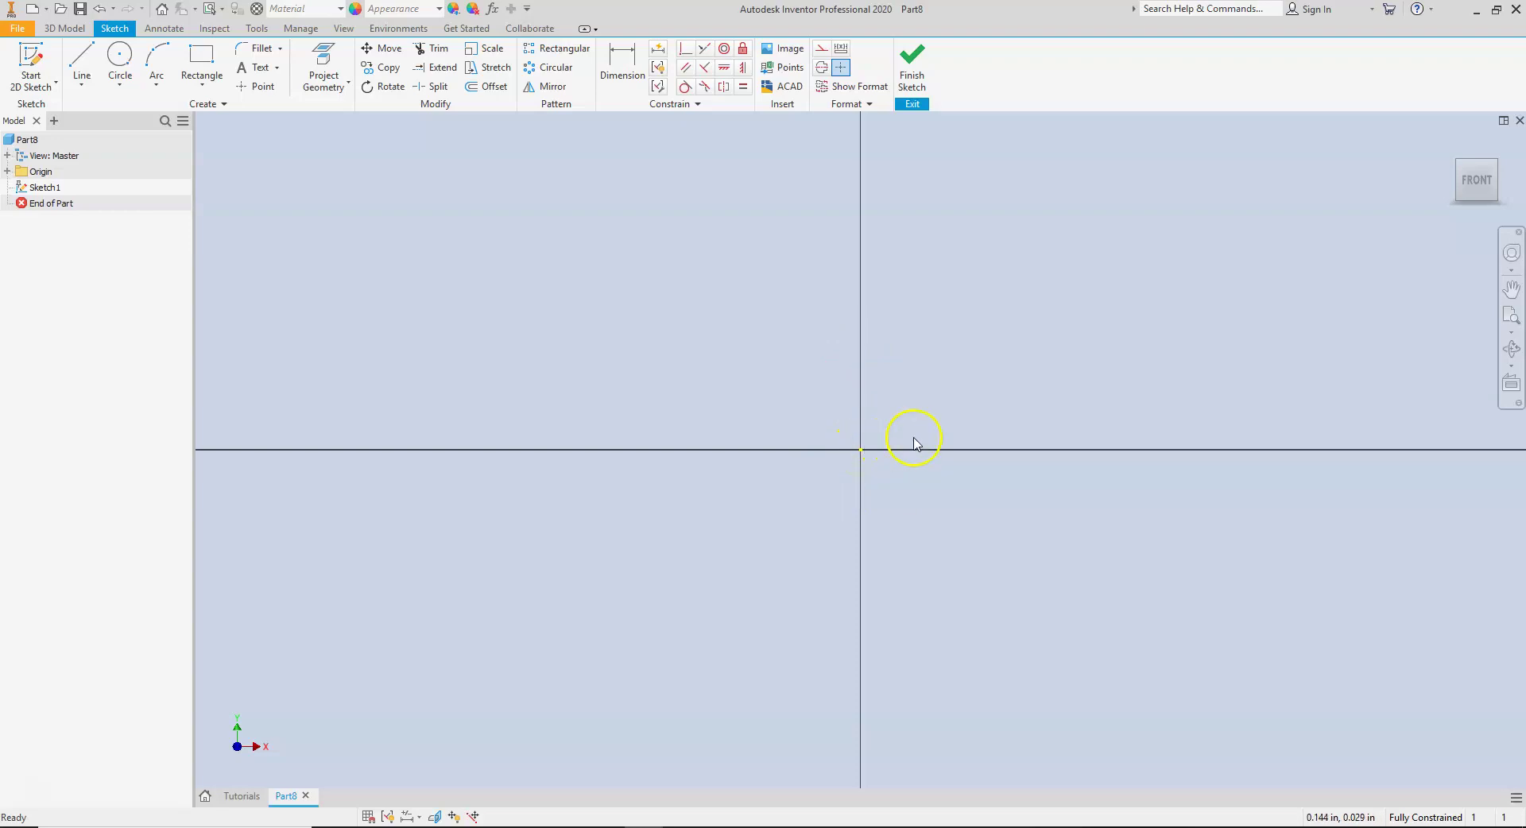
pyautogui.scroll(3, 886, 423)
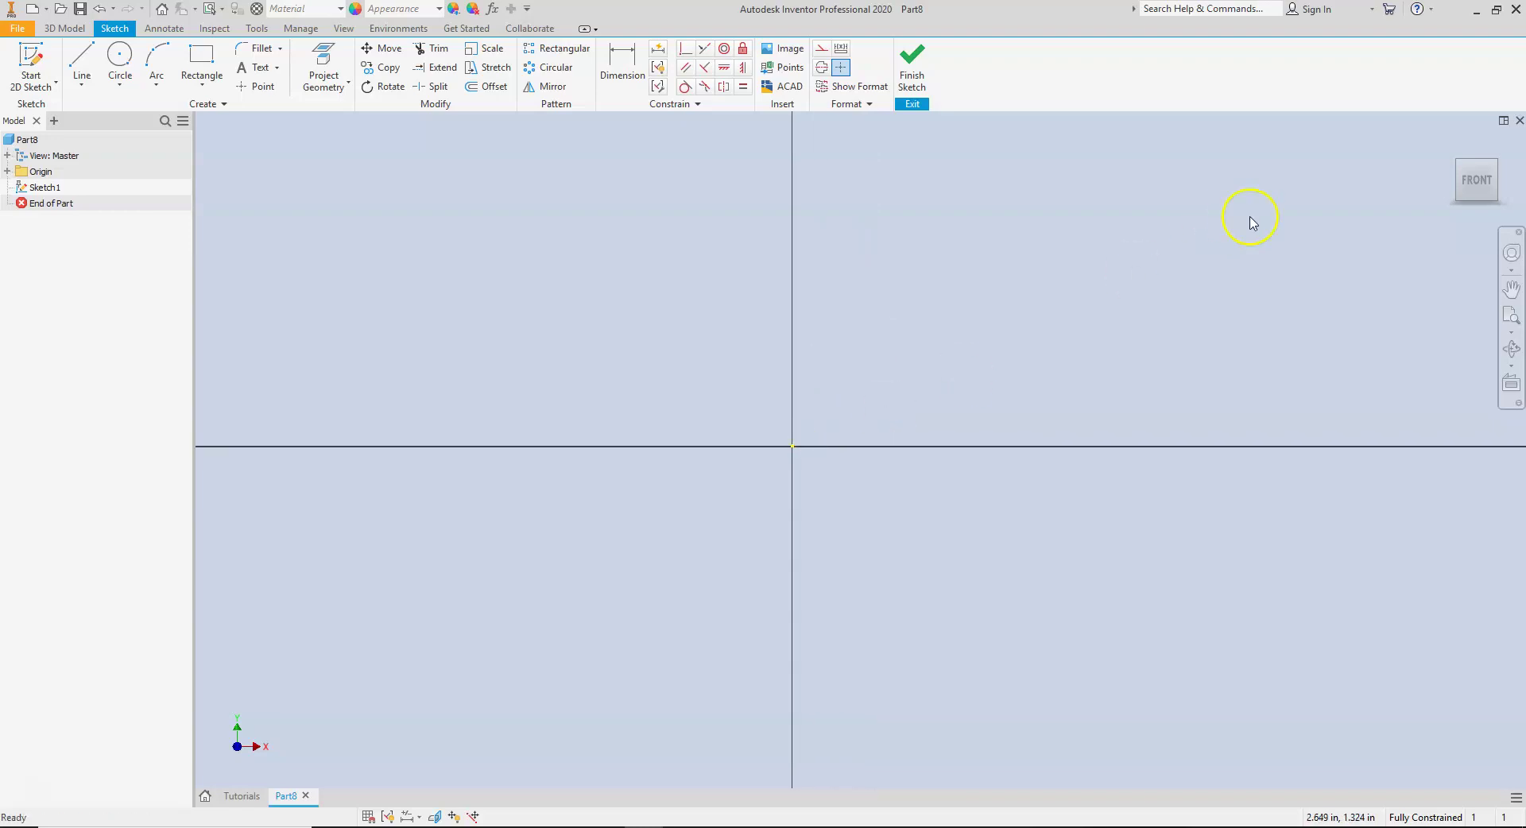
pyautogui.moveTo(1475, 181)
pyautogui.mouseDown()
pyautogui.moveTo(1369, 254)
pyautogui.moveTo(1431, 235)
pyautogui.moveTo(1332, 243)
pyautogui.mouseUp()
pyautogui.moveTo(1406, 206); pyautogui.dragTo(1401, 211)
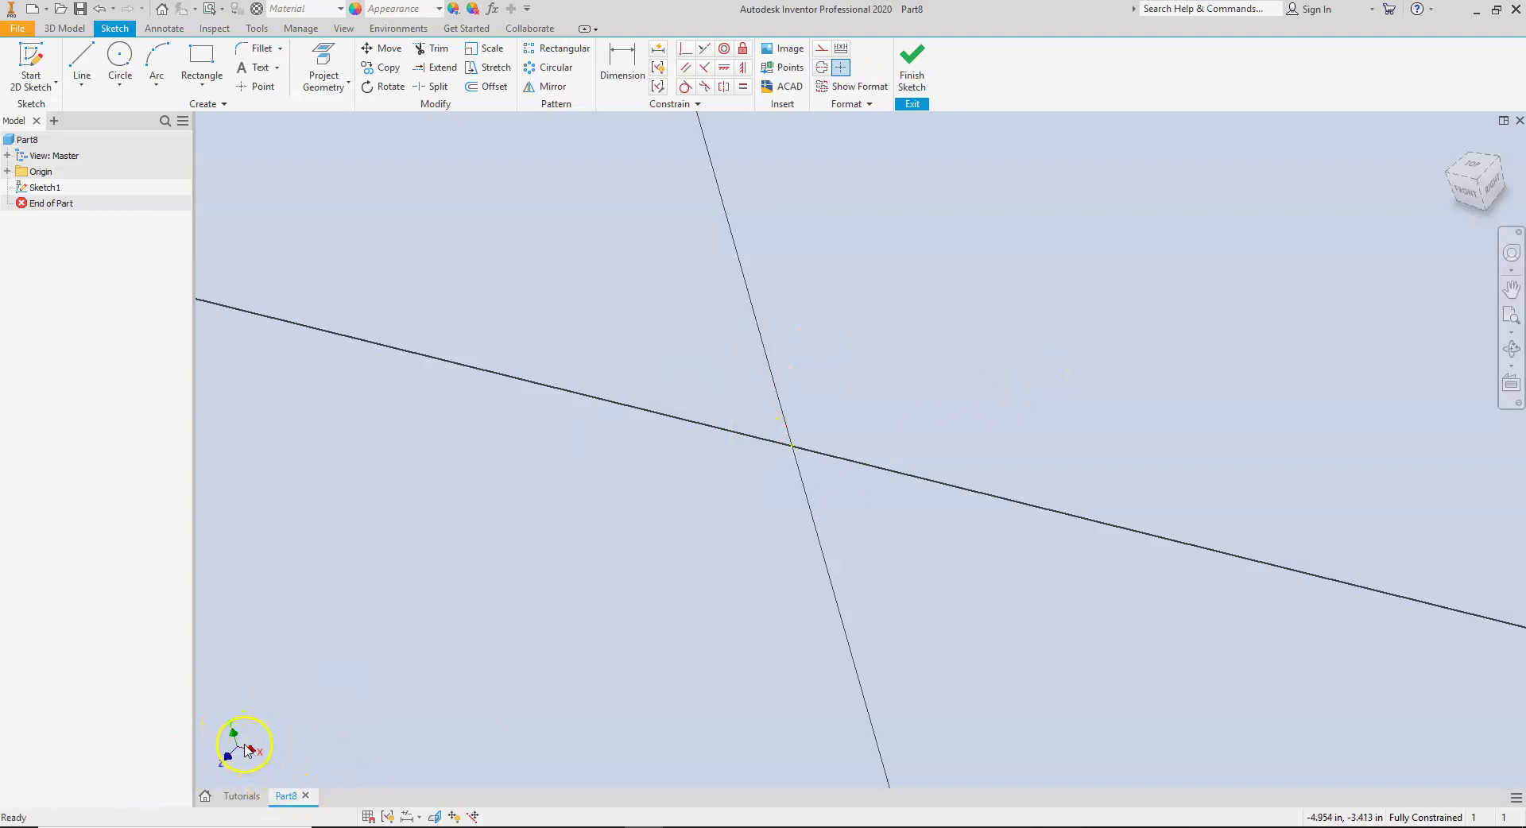
pyautogui.click(1471, 187)
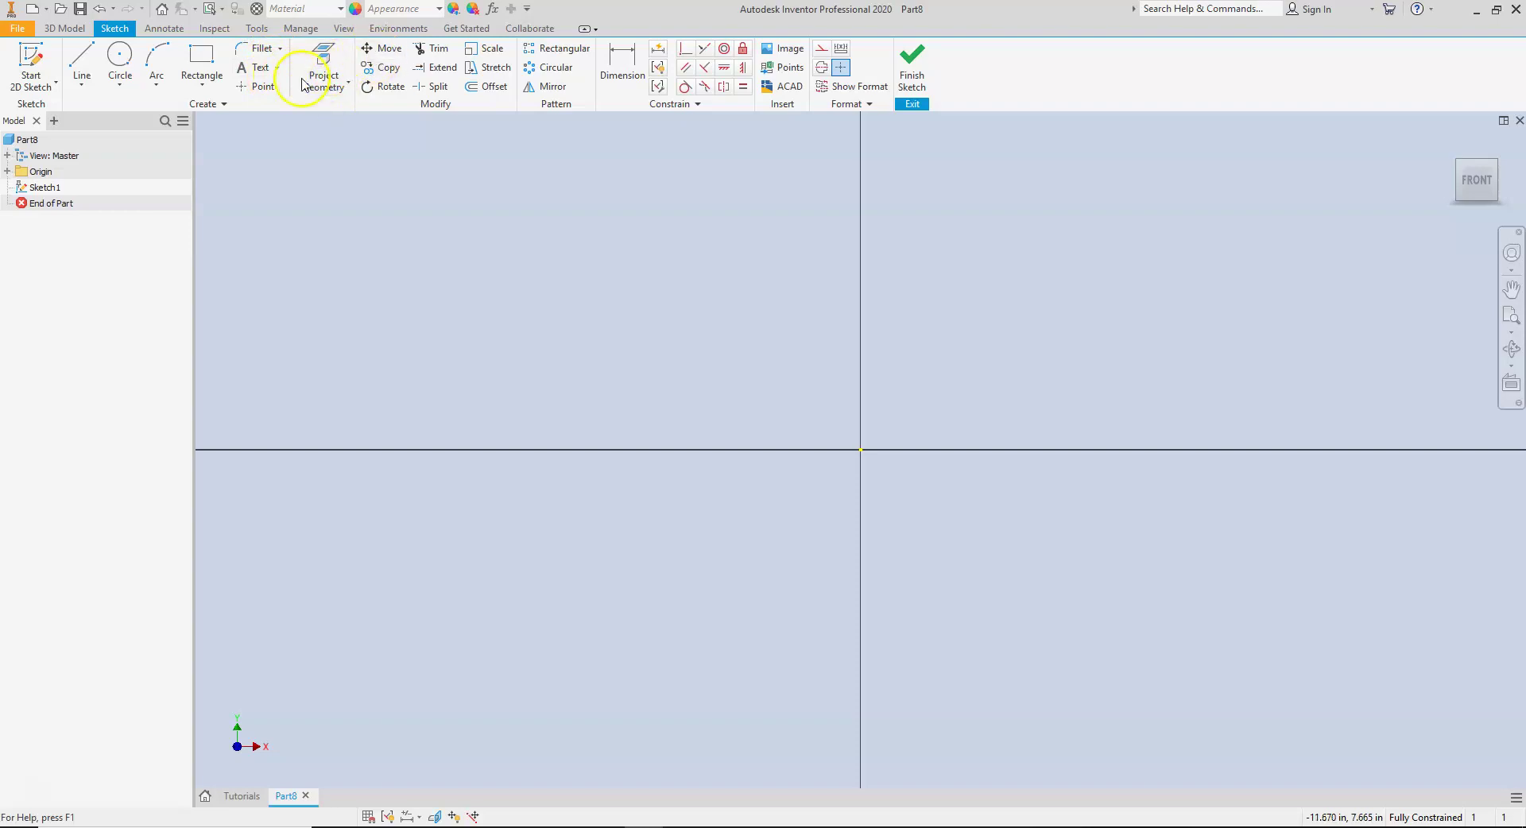
pyautogui.click(225, 106)
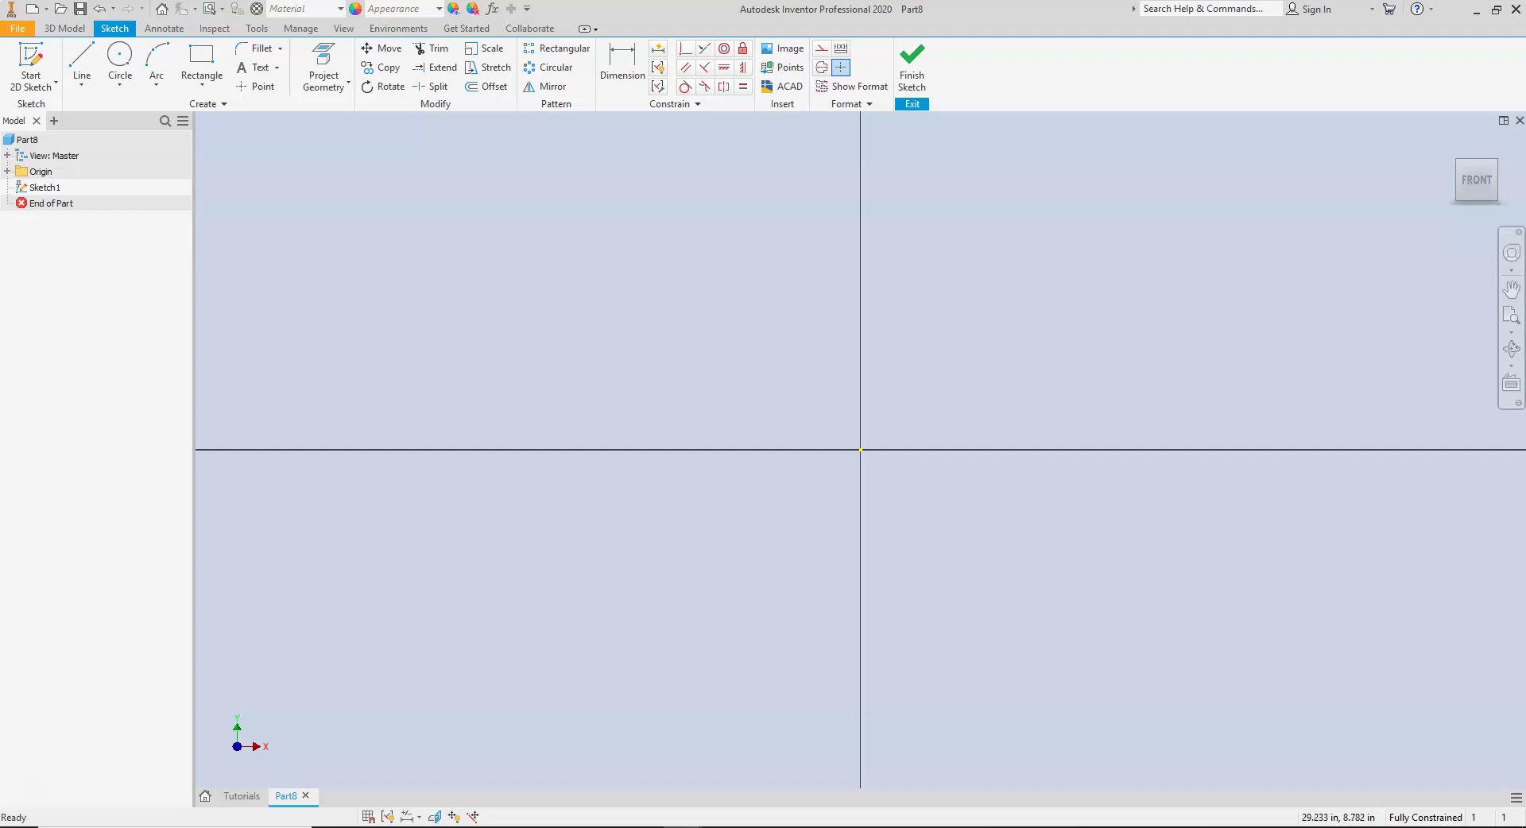
# Step: Sketch a closed six-line L-shaped profile above the horizontal axis, about 4.6 in wide and 5.5 in tall, following textbook page 56
pyautogui.moveTo(1525, 115); pyautogui.dragTo(1078, 79)
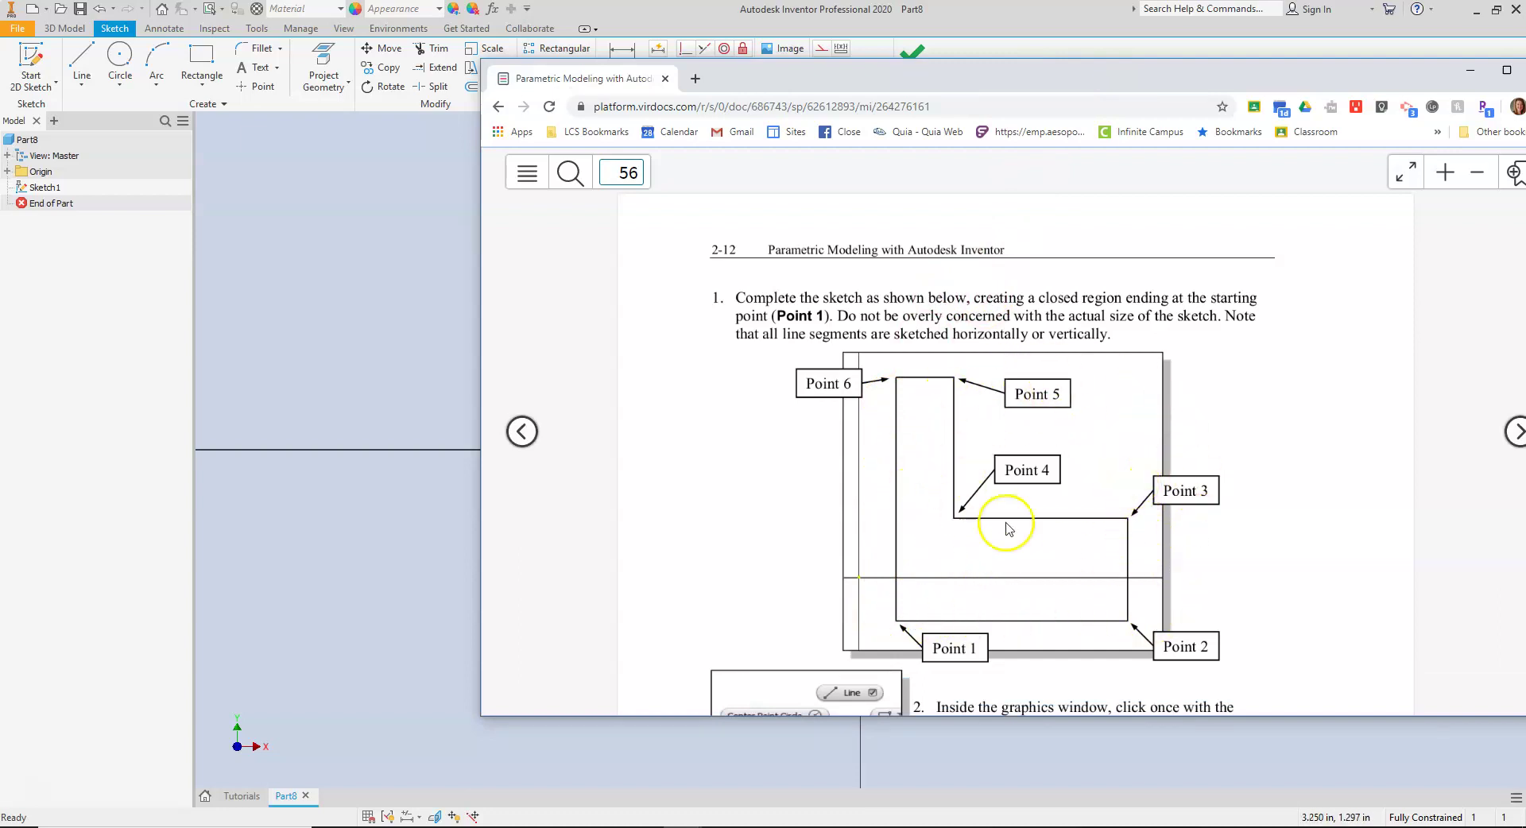
pyautogui.moveTo(984, 68)
pyautogui.mouseDown()
pyautogui.moveTo(1246, 38)
pyautogui.moveTo(1525, 66)
pyautogui.mouseUp()
pyautogui.click(83, 56)
pyautogui.click(905, 395)
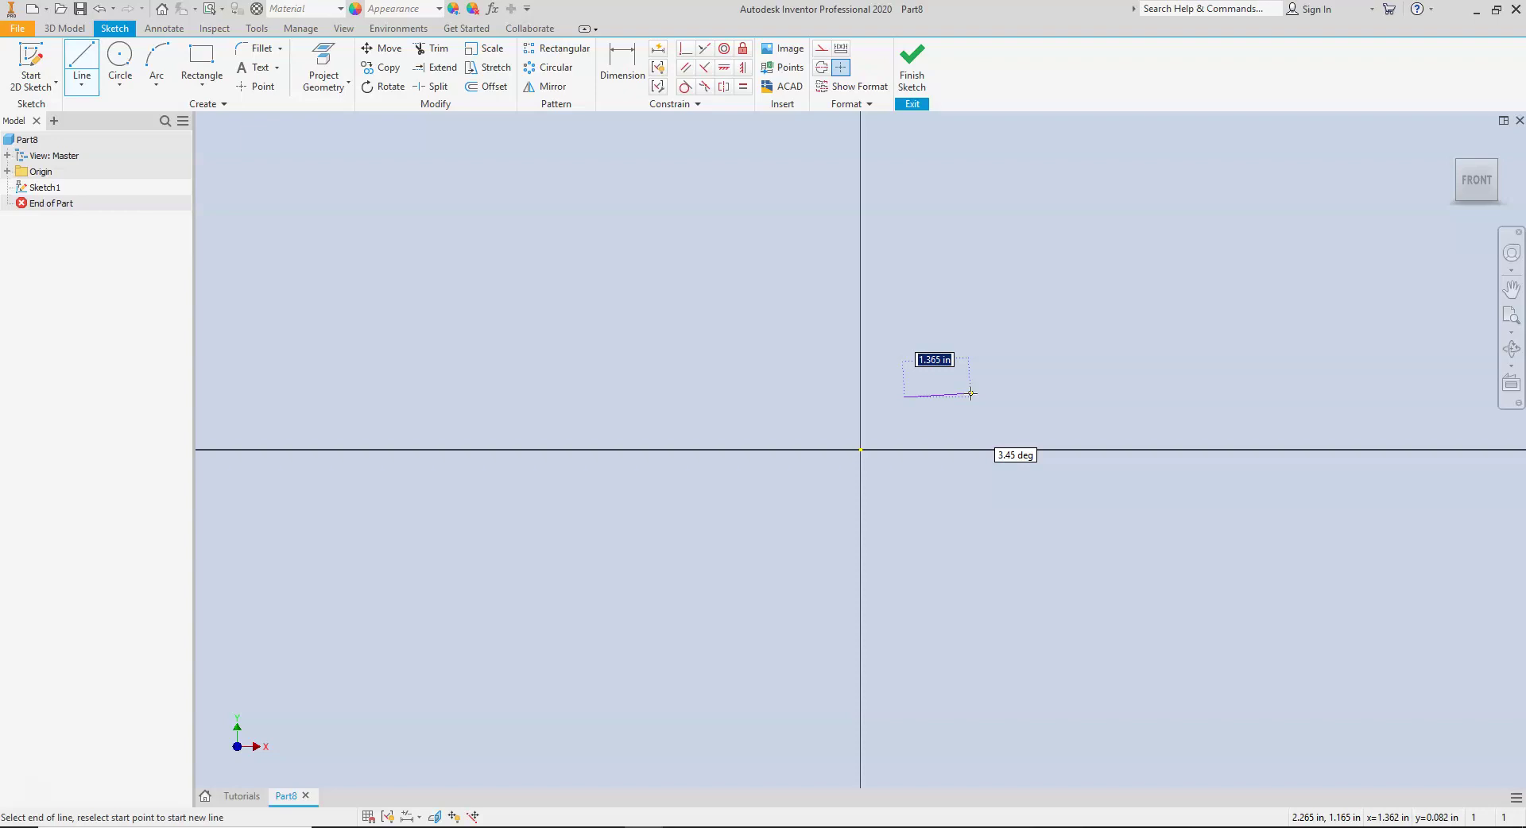
pyautogui.click(1125, 399)
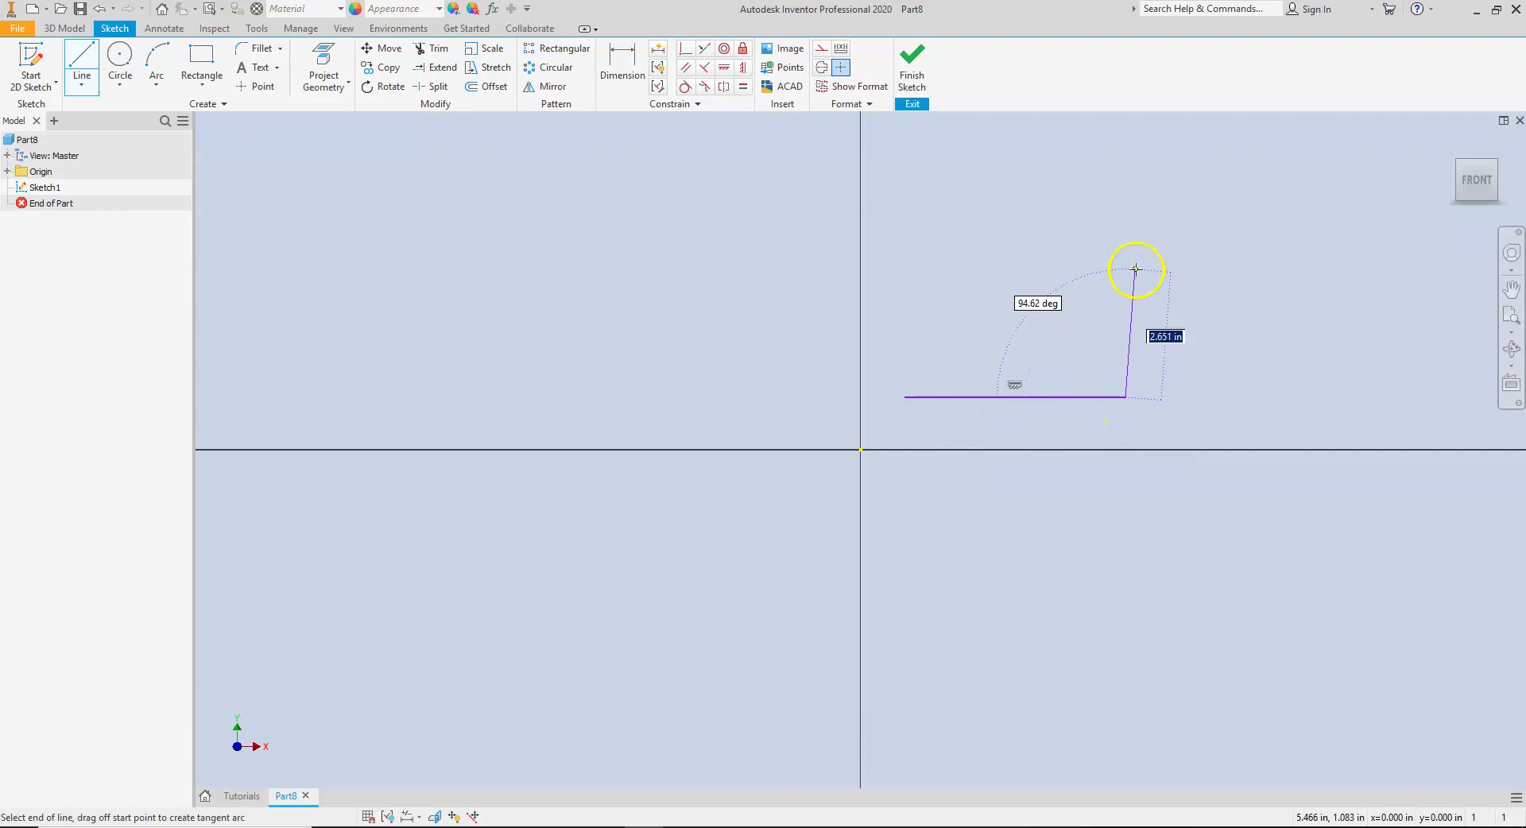
pyautogui.click(1127, 275)
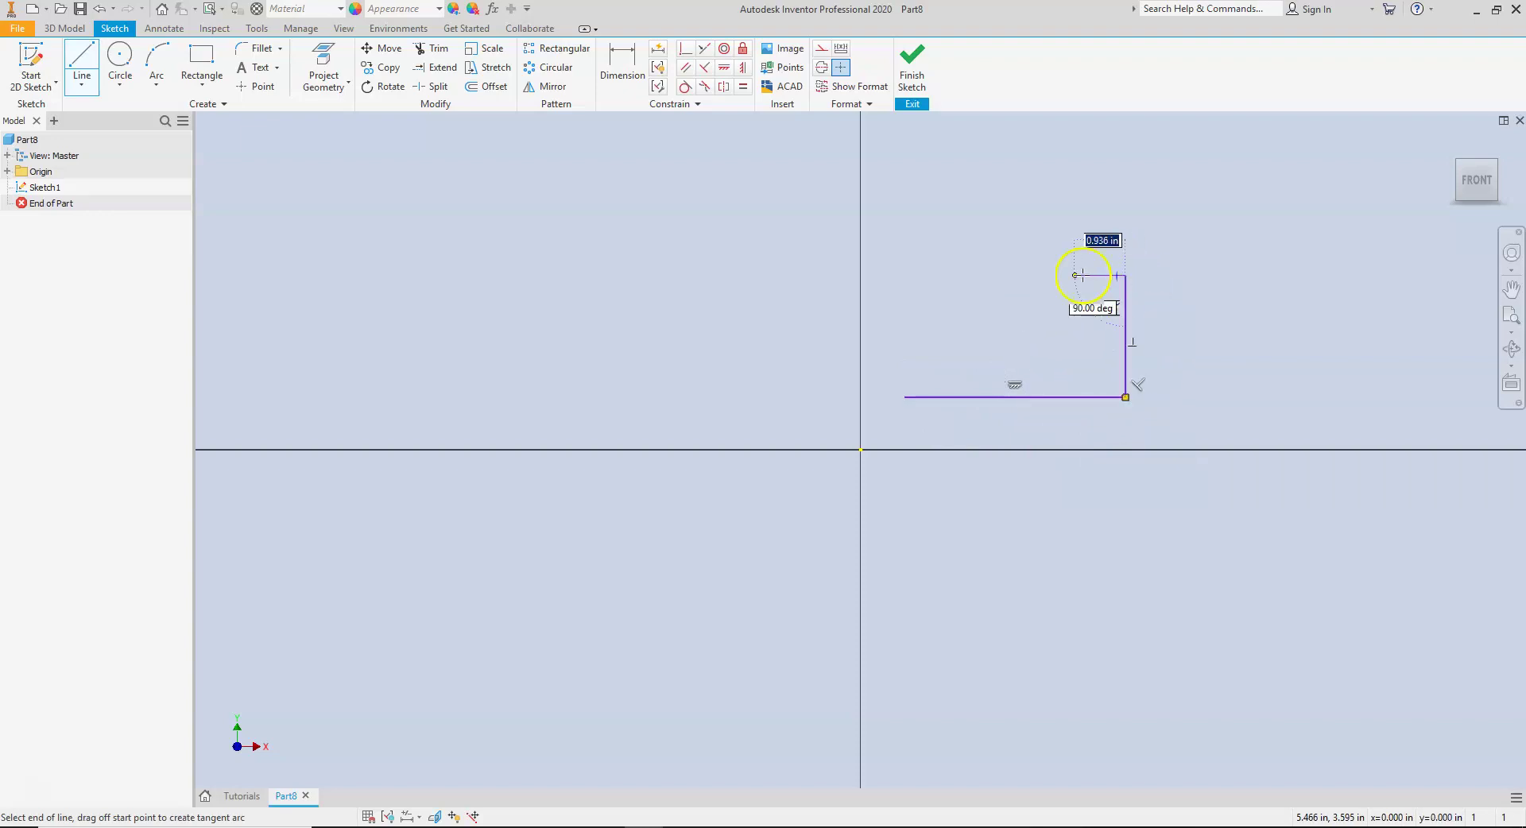
pyautogui.click(979, 268)
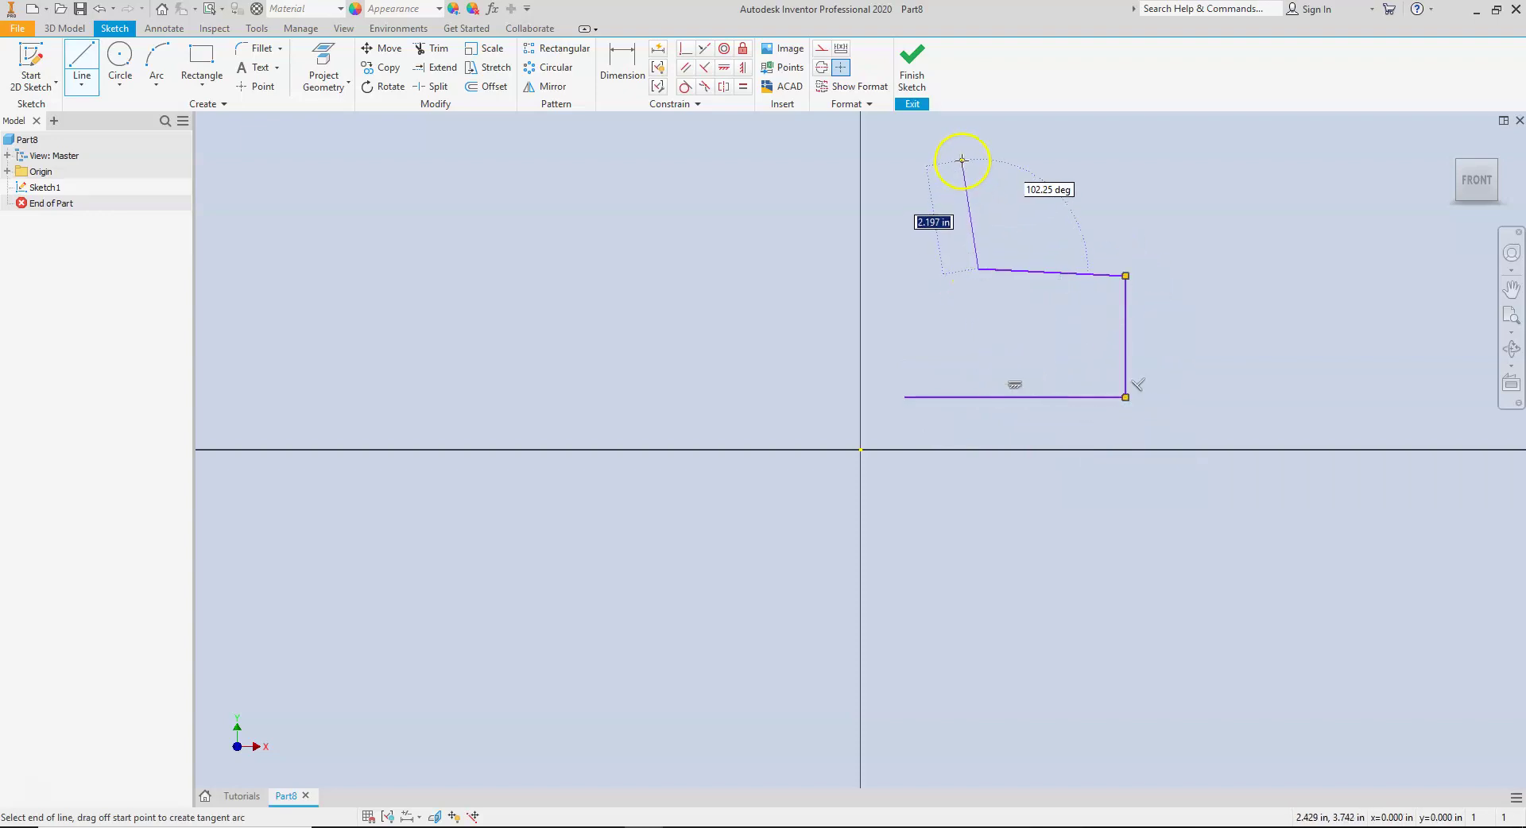
pyautogui.click(978, 131)
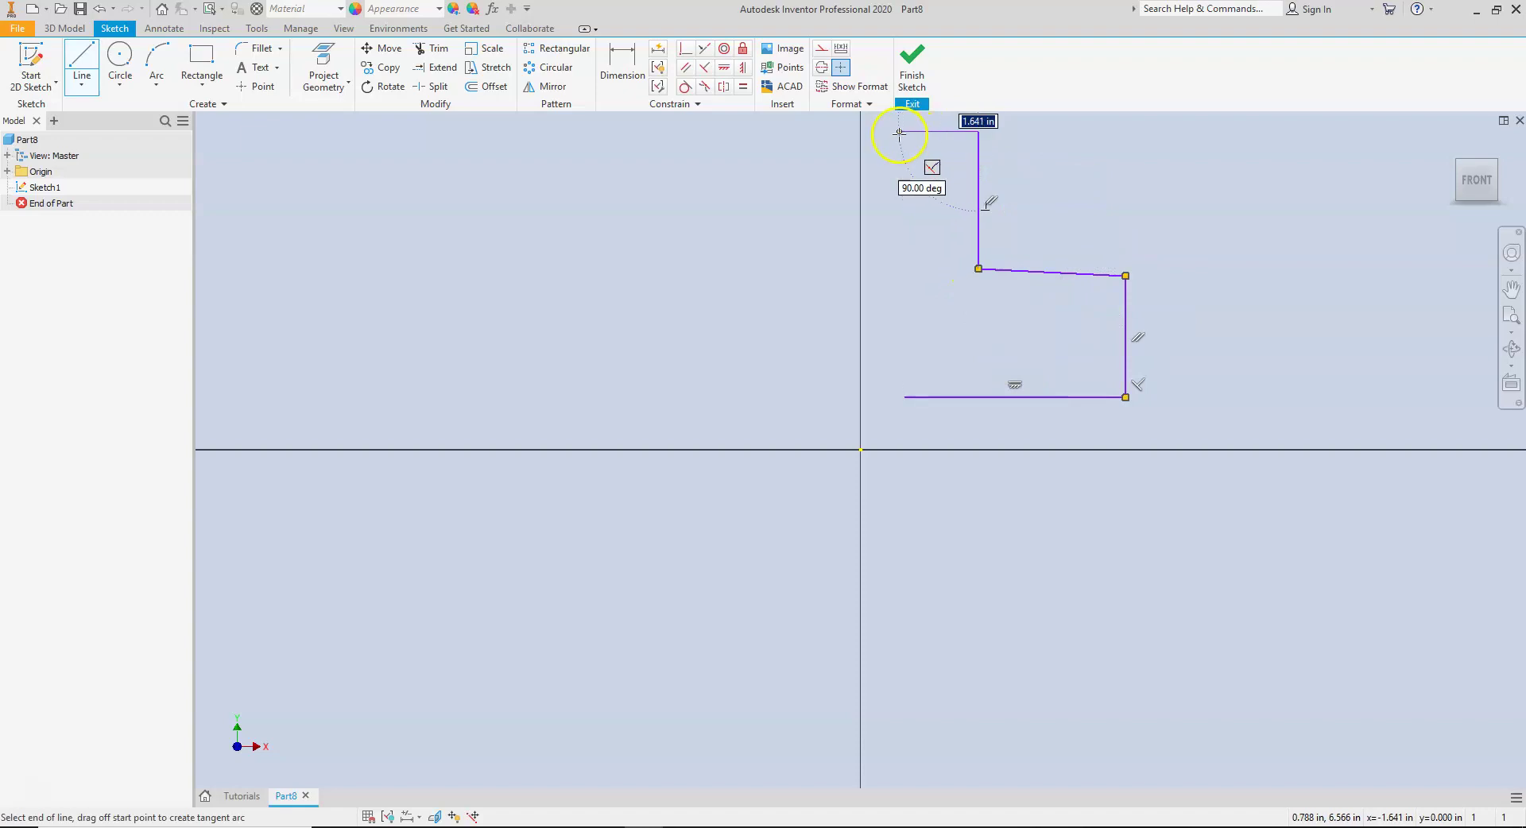
pyautogui.click(899, 132)
pyautogui.click(904, 397)
pyautogui.rightClick(939, 397)
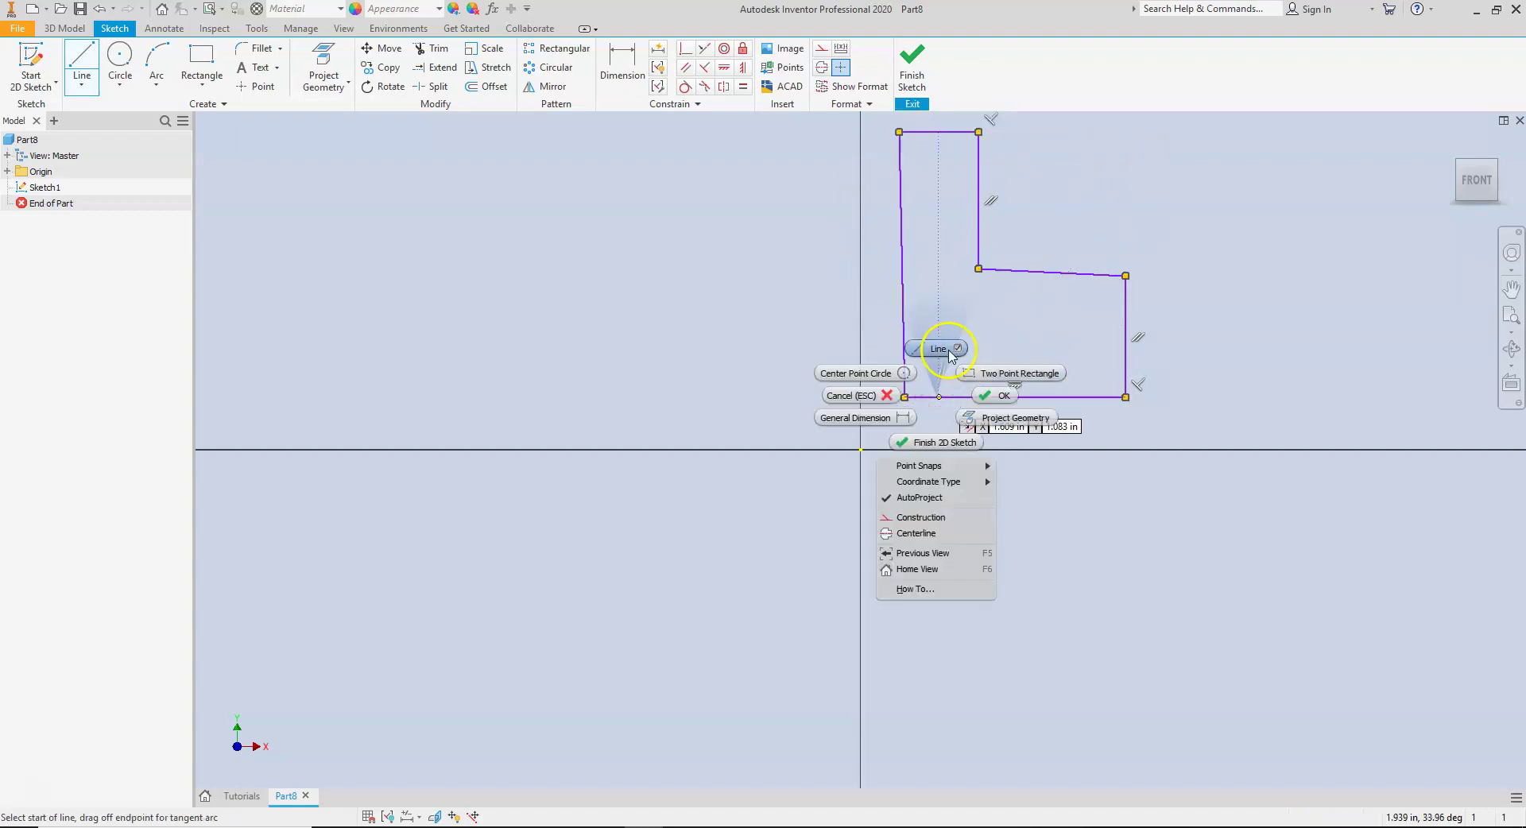
pyautogui.click(750, 324)
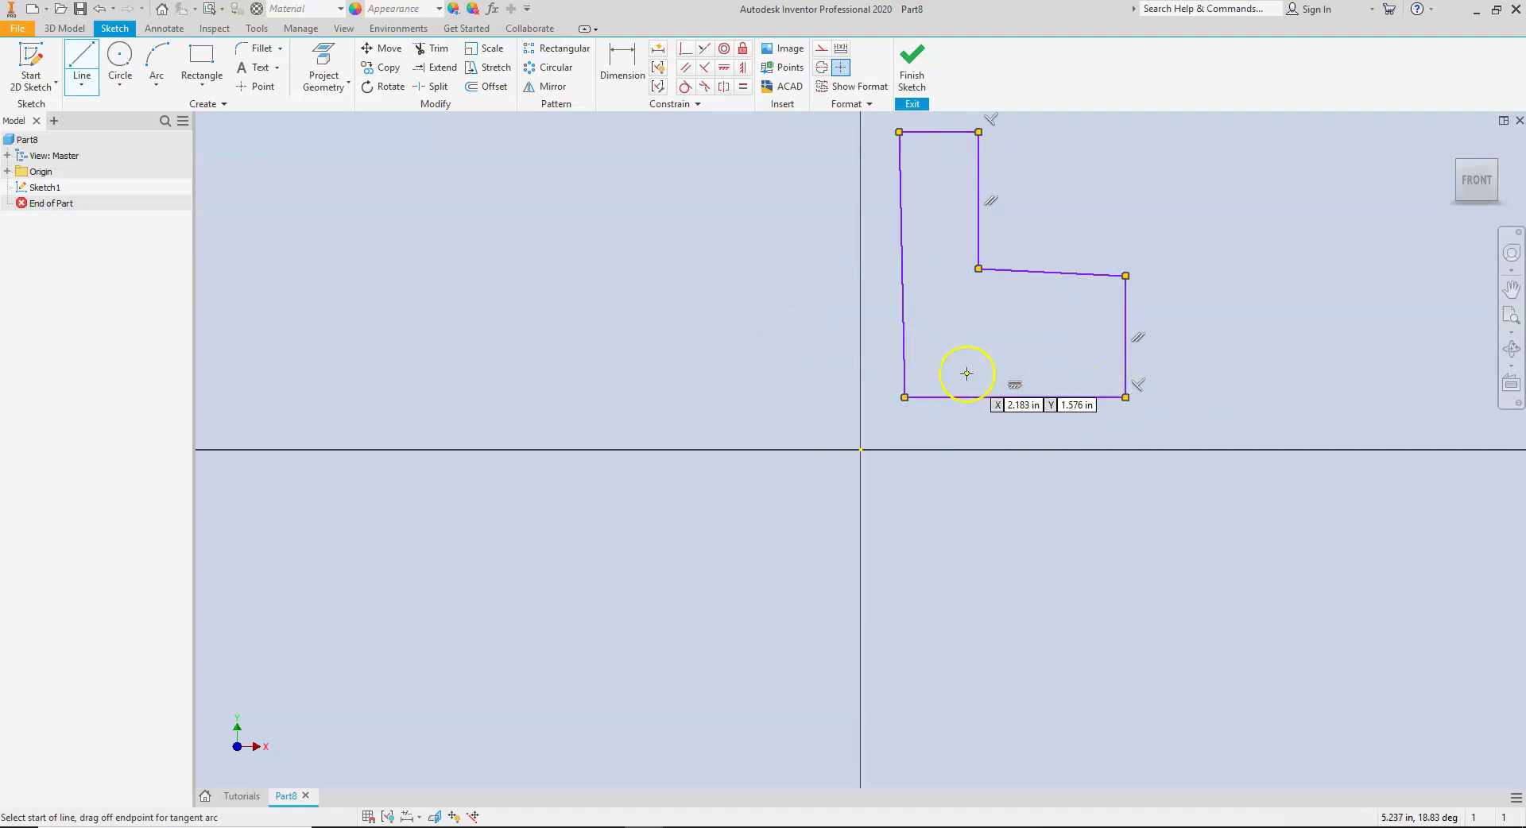
pyautogui.moveTo(833, 292); pyautogui.dragTo(718, 399, button='middle')
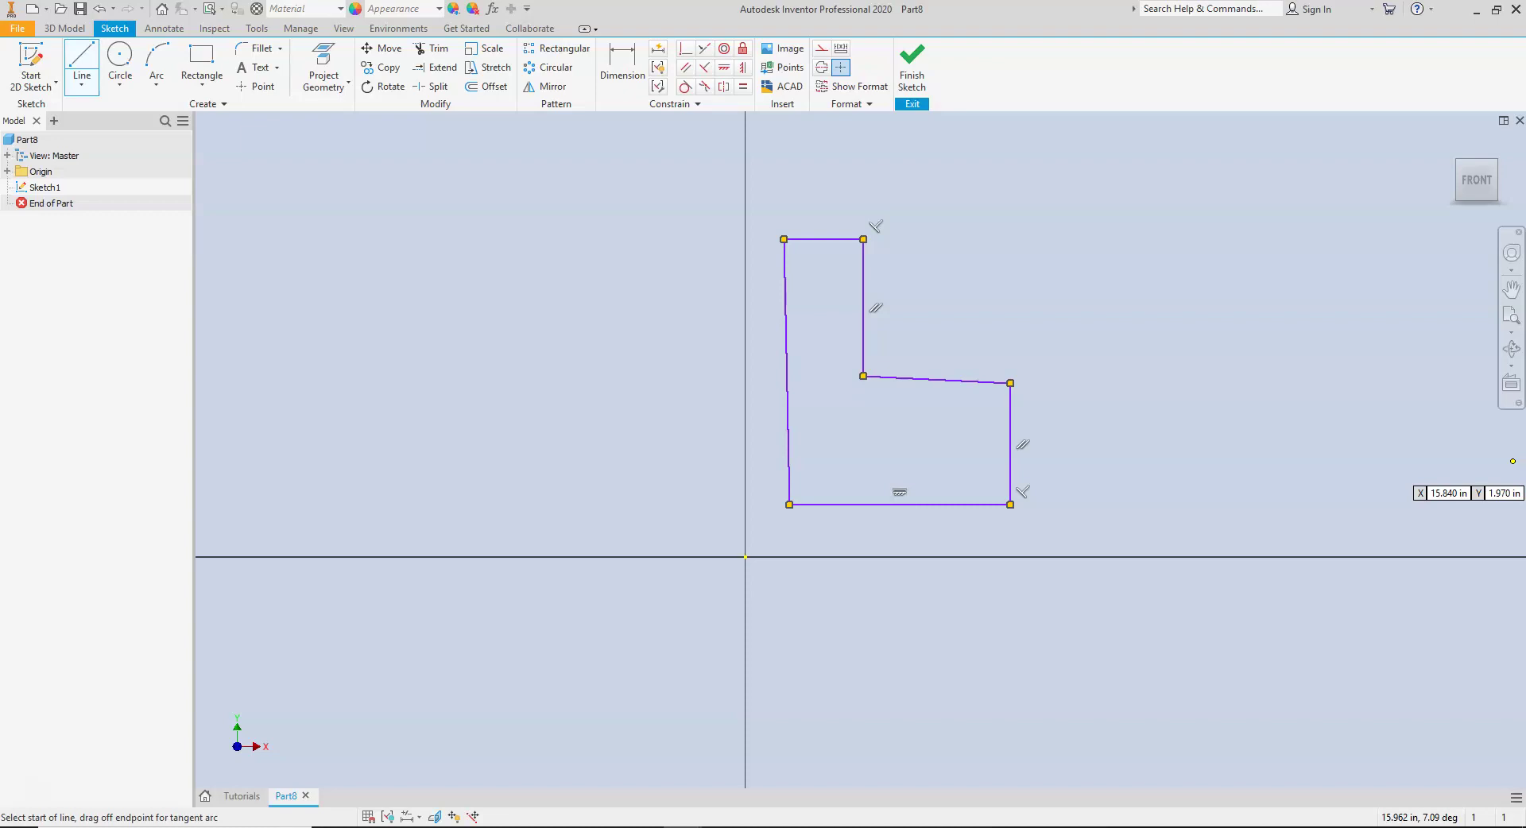
# Step: Bring the browser's Parametric Modeling textbook into view and examine the geometric constraint symbols on page 55
pyautogui.moveTo(1478, 73); pyautogui.dragTo(921, 97)
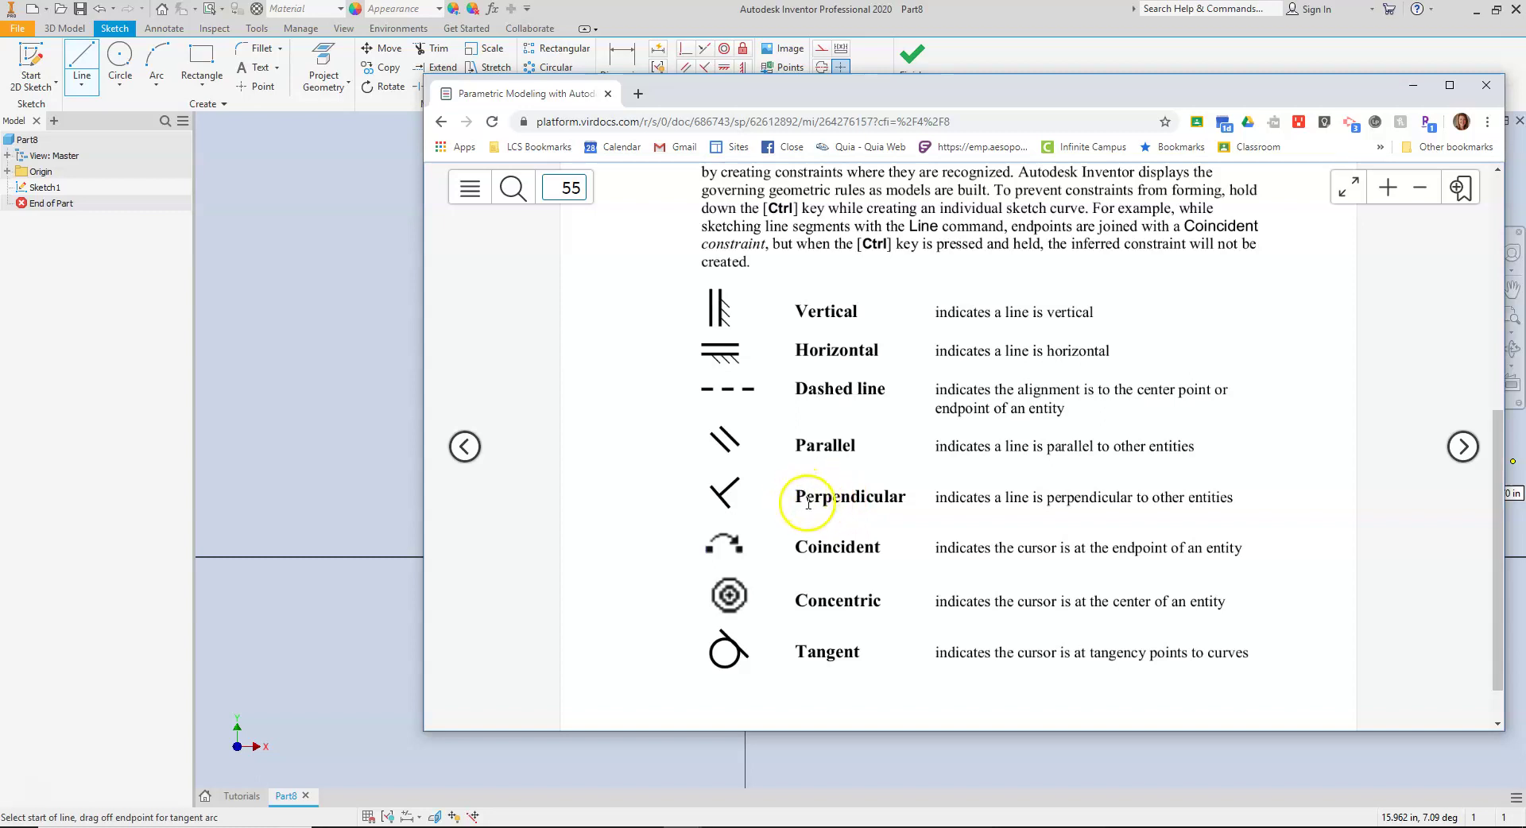
# Step: Move the textbook out of the way and constrain the sloped inner ledge line of the L-profile to be horizontal
pyautogui.click(776, 94)
pyautogui.moveTo(775, 94)
pyautogui.mouseDown()
pyautogui.moveTo(880, 126)
pyautogui.moveTo(808, 124)
pyautogui.moveTo(1484, 159)
pyautogui.moveTo(1513, 461)
pyautogui.mouseUp()
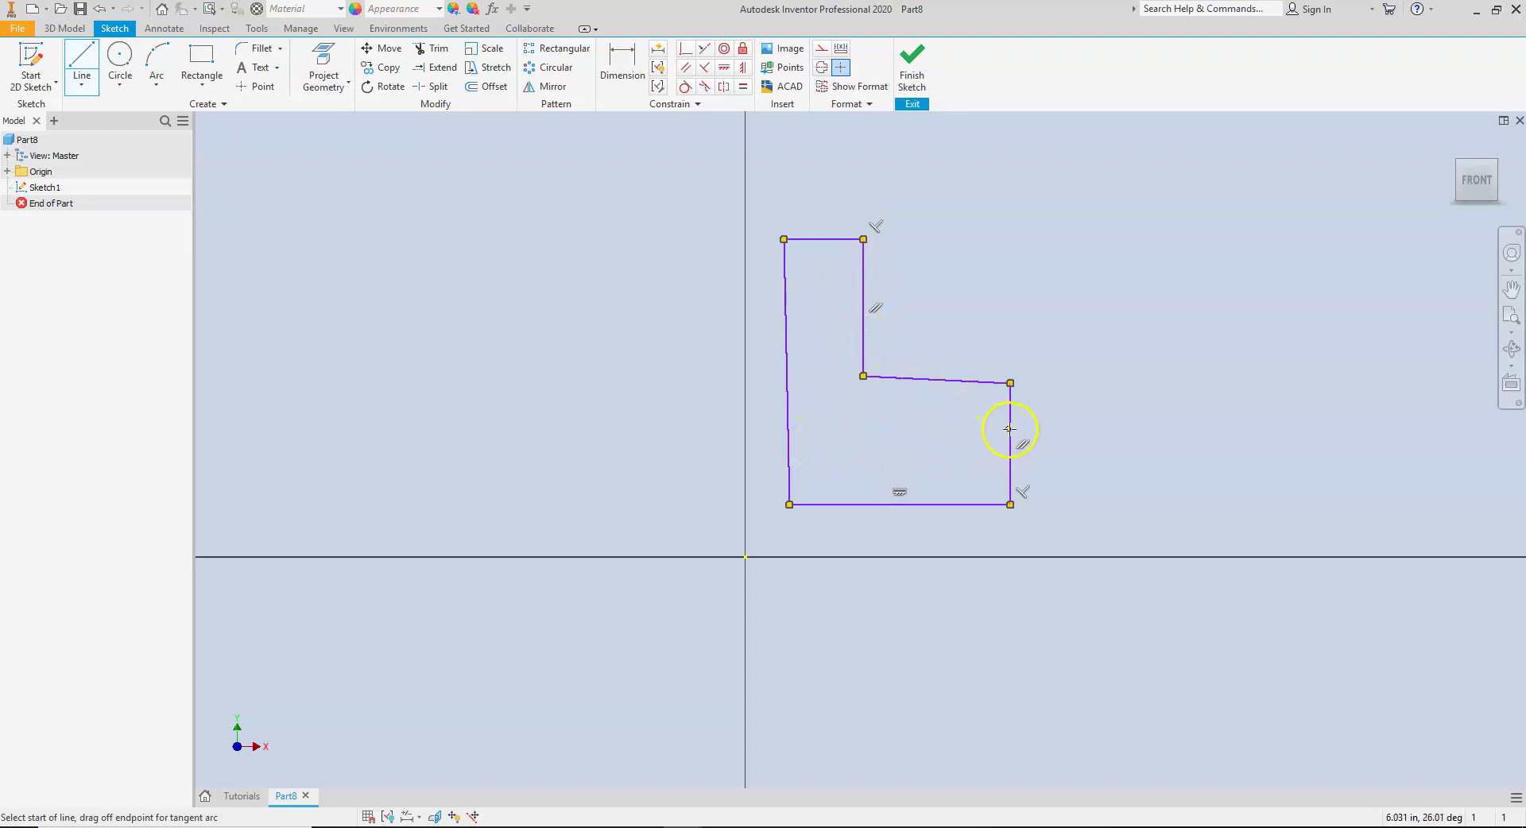
pyautogui.click(916, 380)
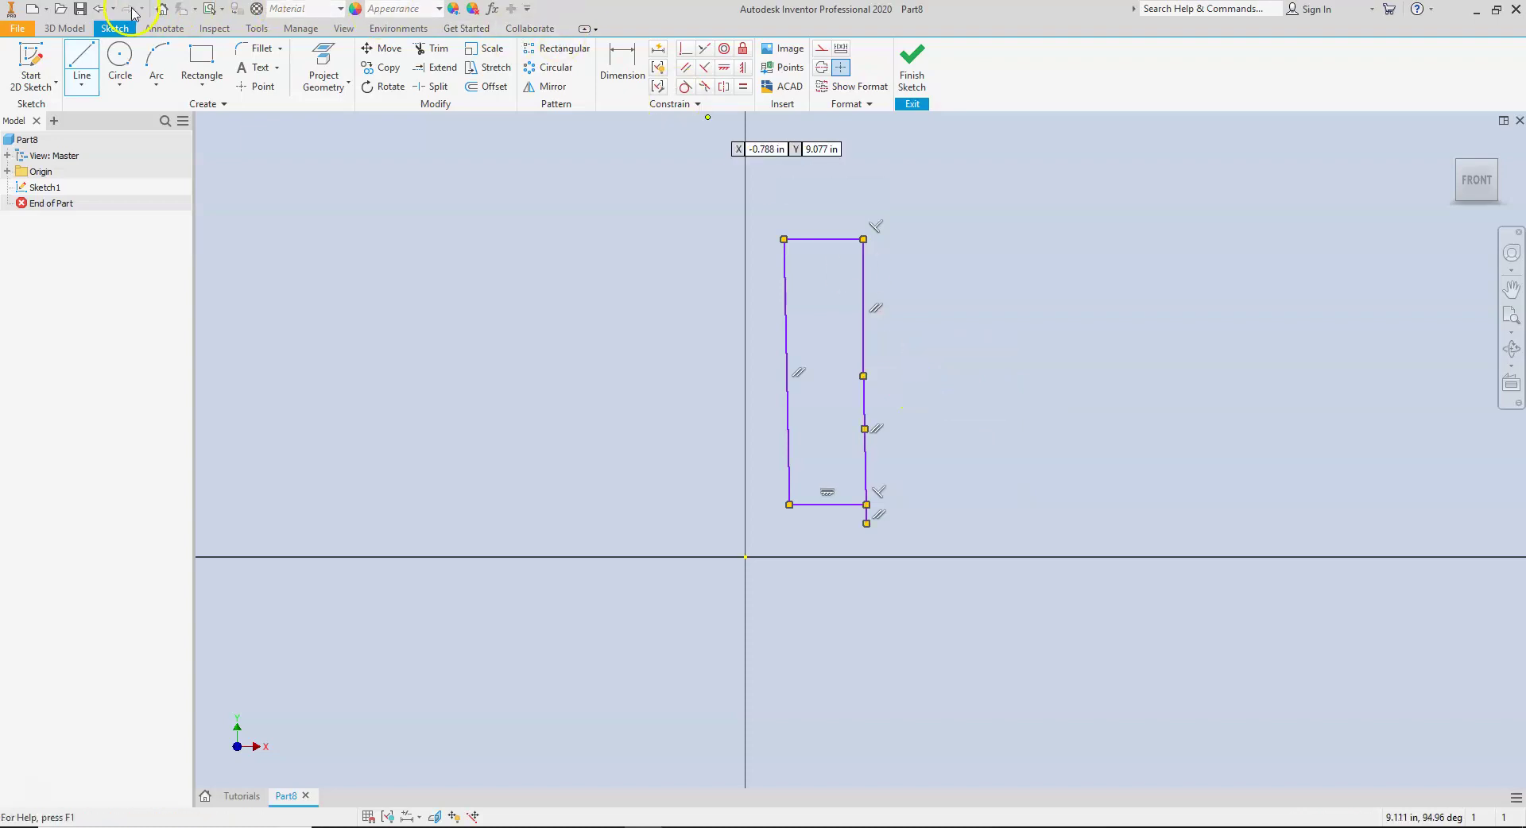
pyautogui.click(99, 11)
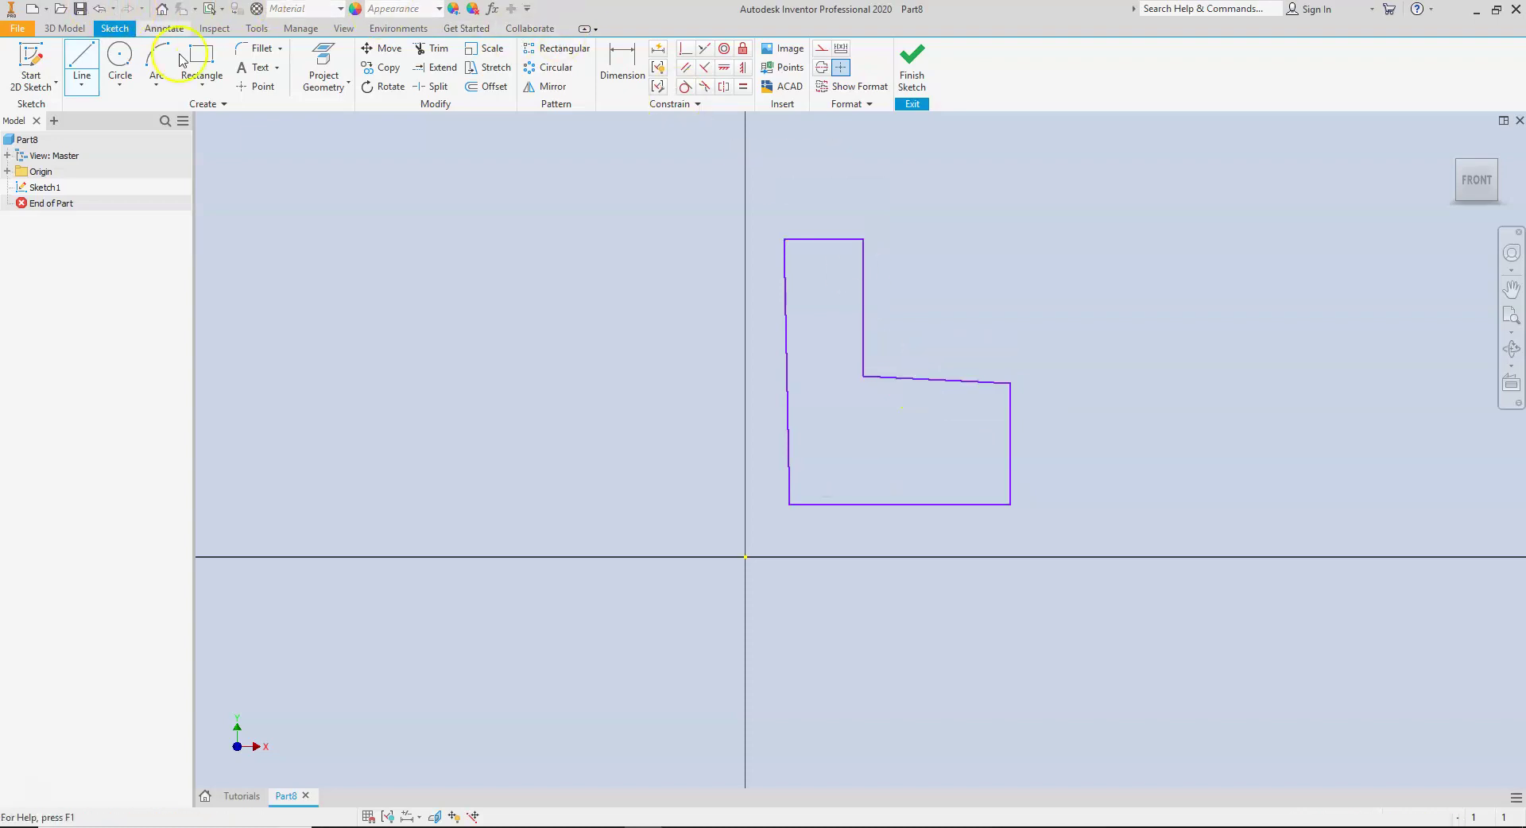
pyautogui.click(946, 376)
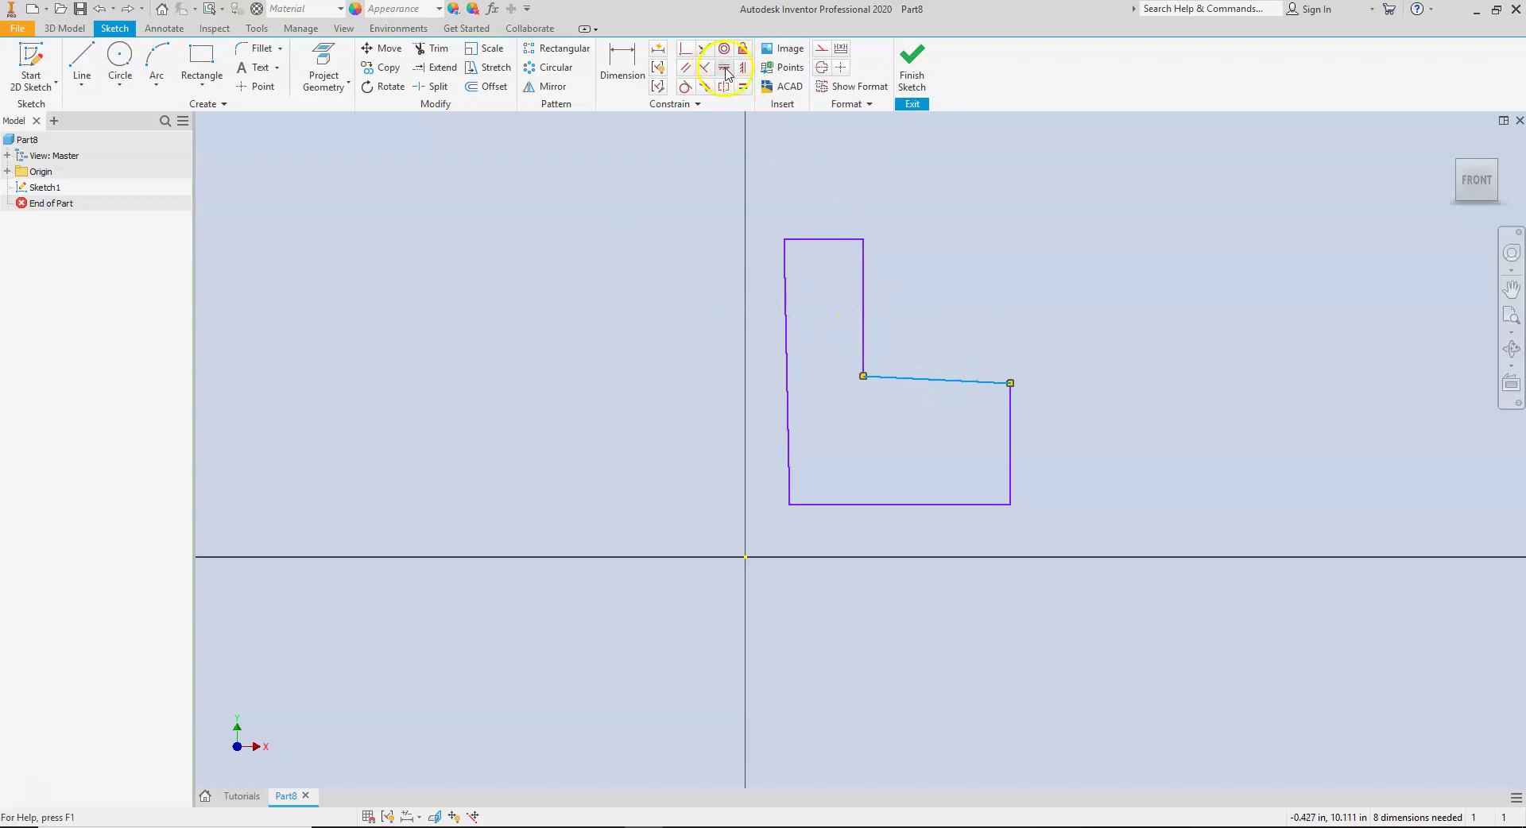
pyautogui.click(726, 71)
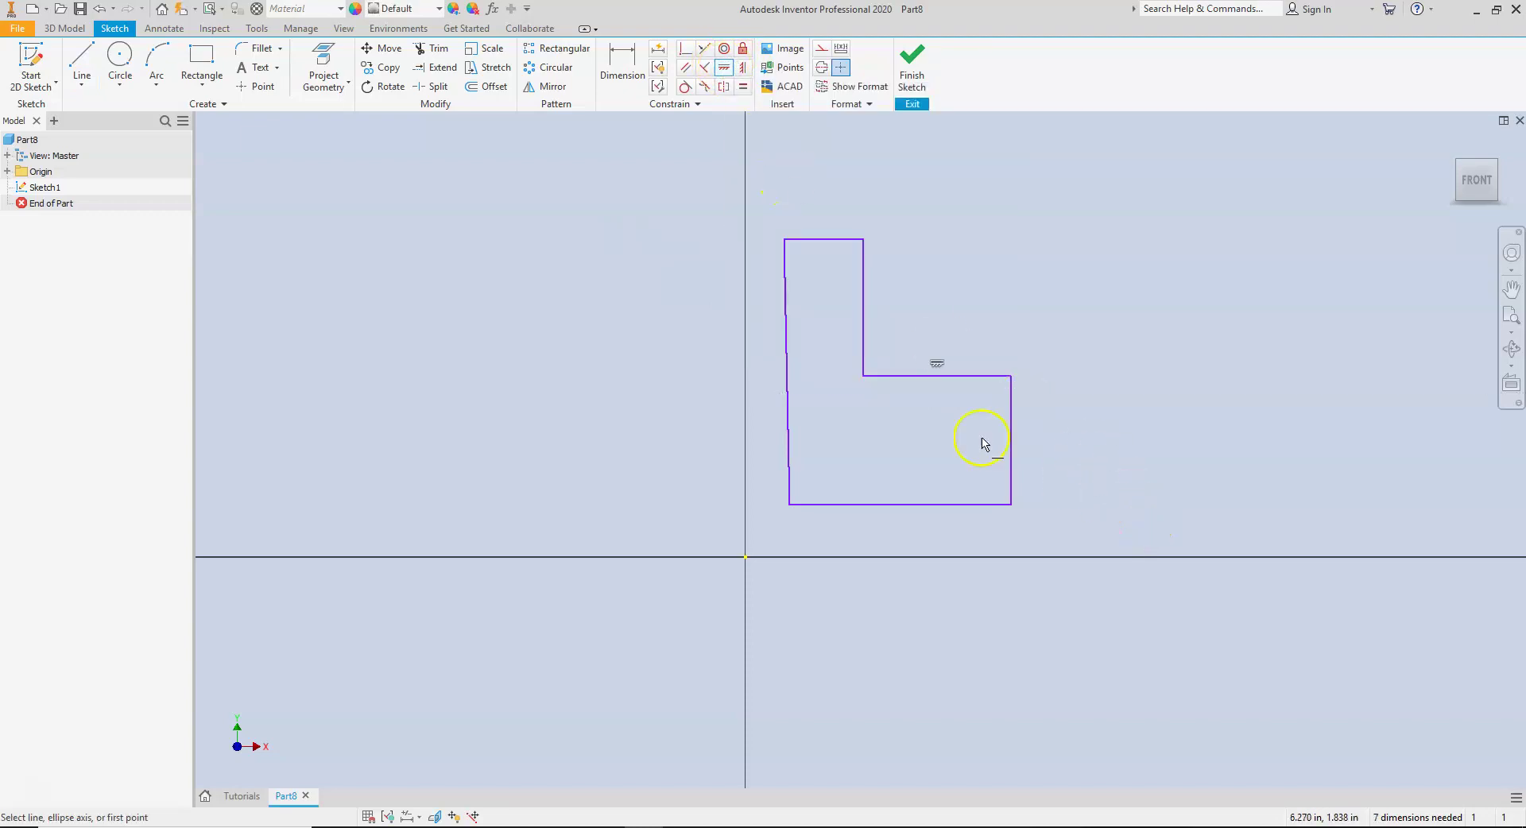
# Step: Apply a vertical constraint to the slanted long left edge of the L-profile
pyautogui.click(788, 368)
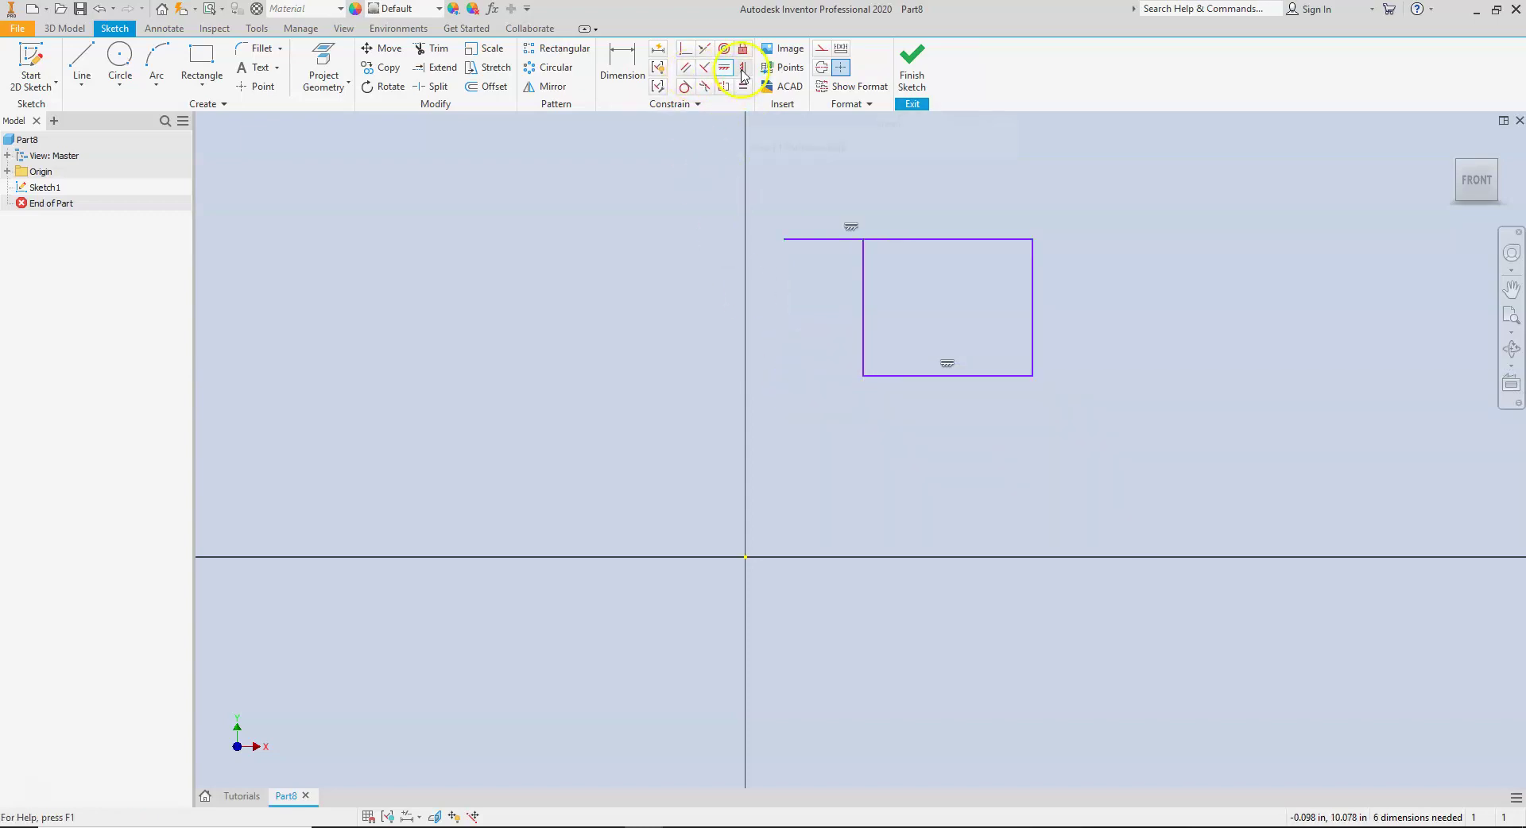
pyautogui.click(101, 10)
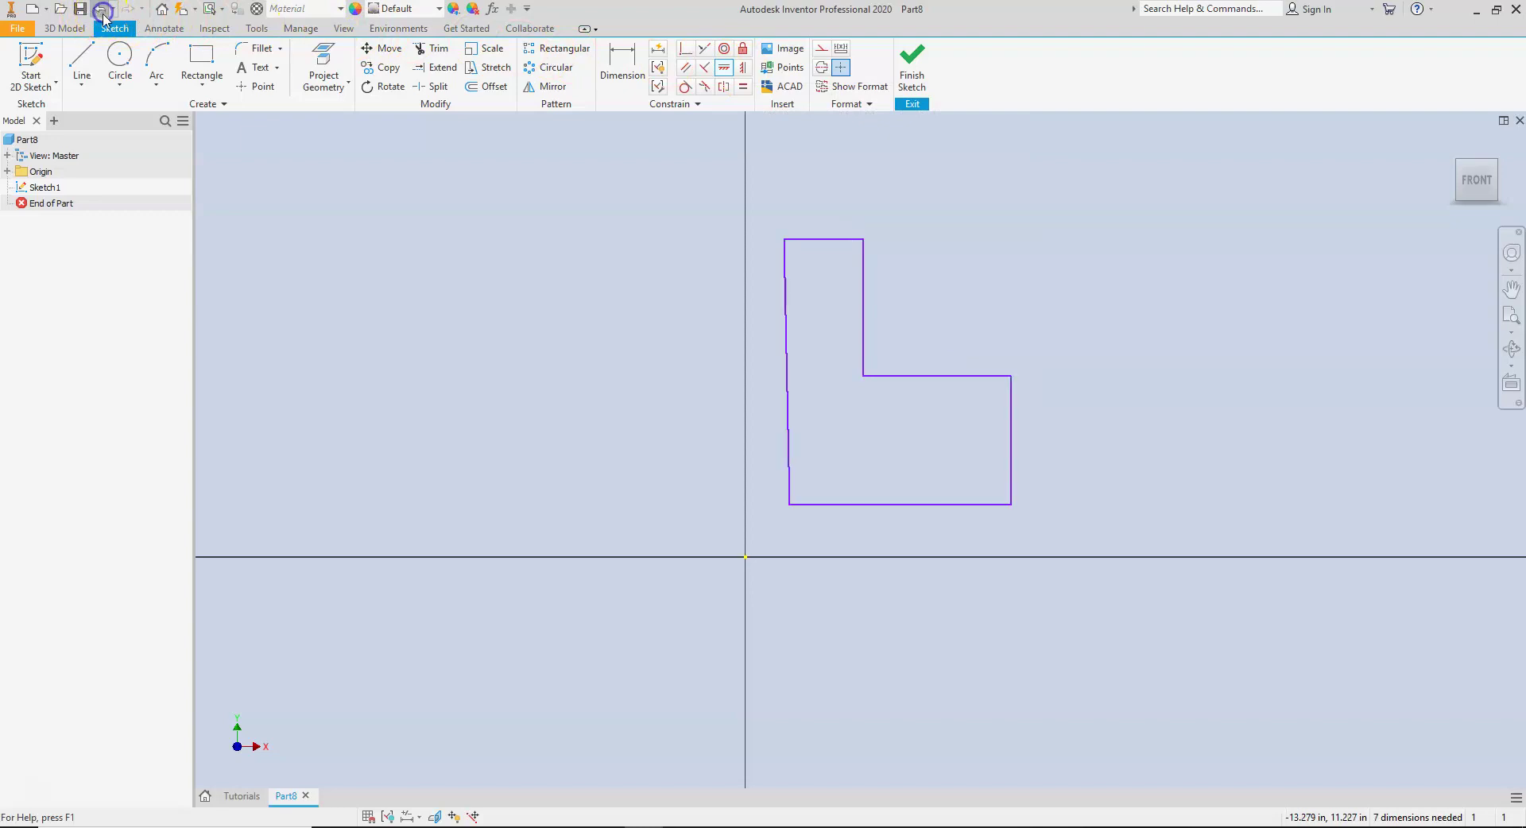
pyautogui.click(788, 343)
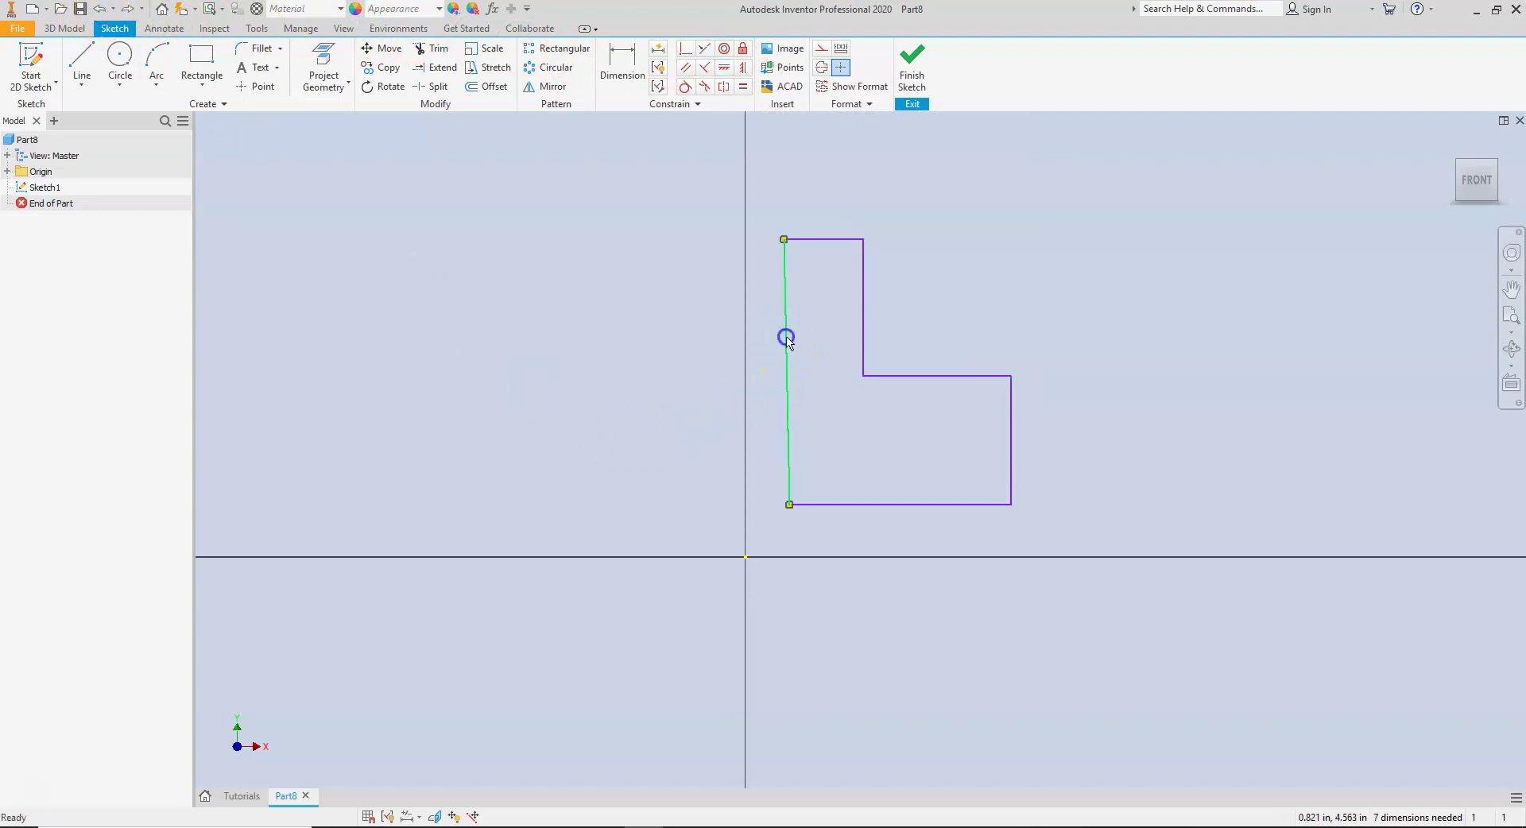
pyautogui.click(744, 69)
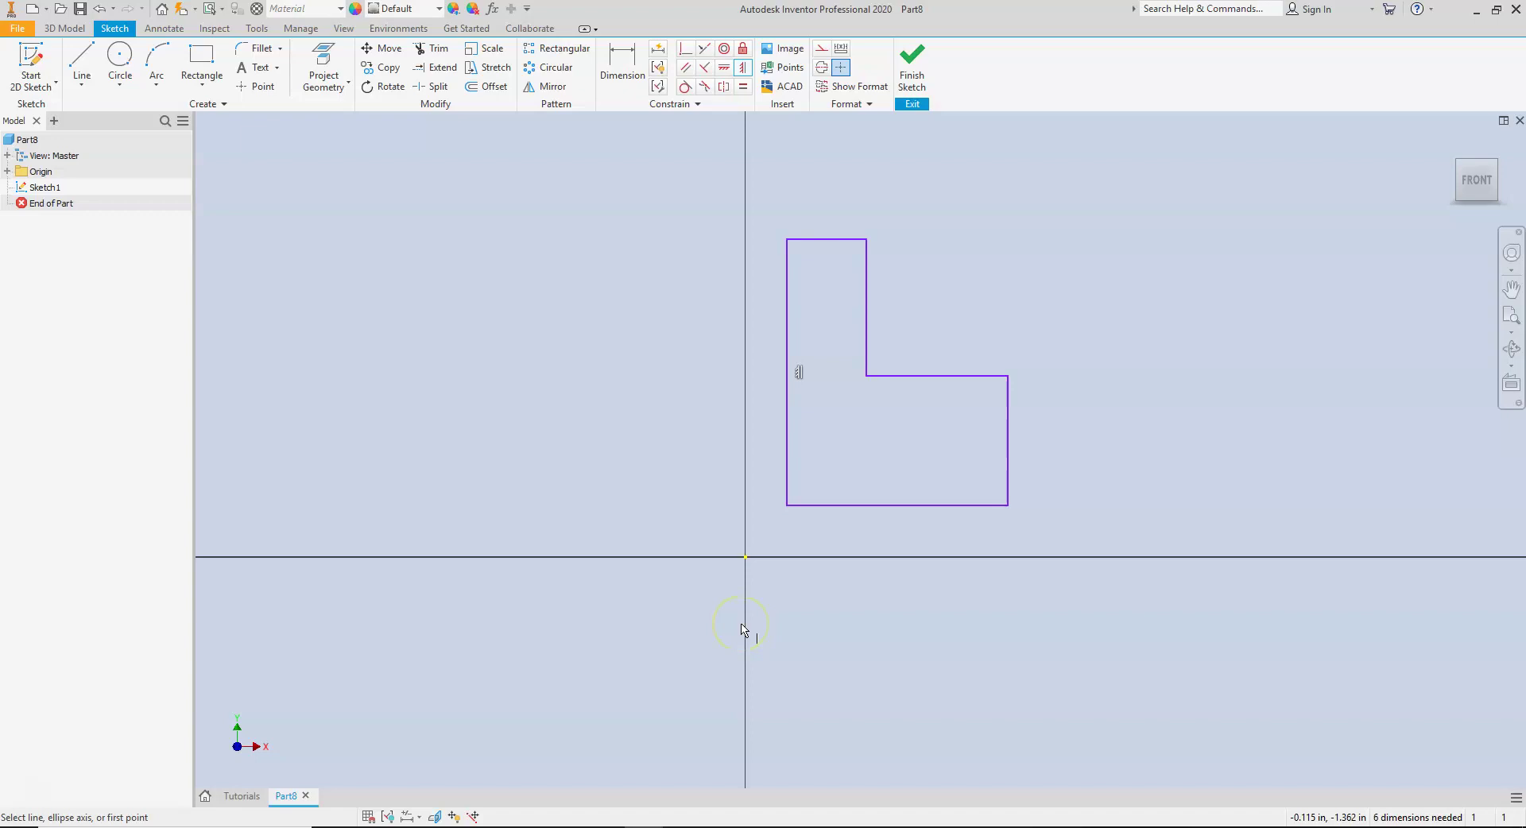
# Step: Dimension the bottom edge of the L-profile, placing the dimension below it and keeping the drawn length
pyautogui.click(623, 57)
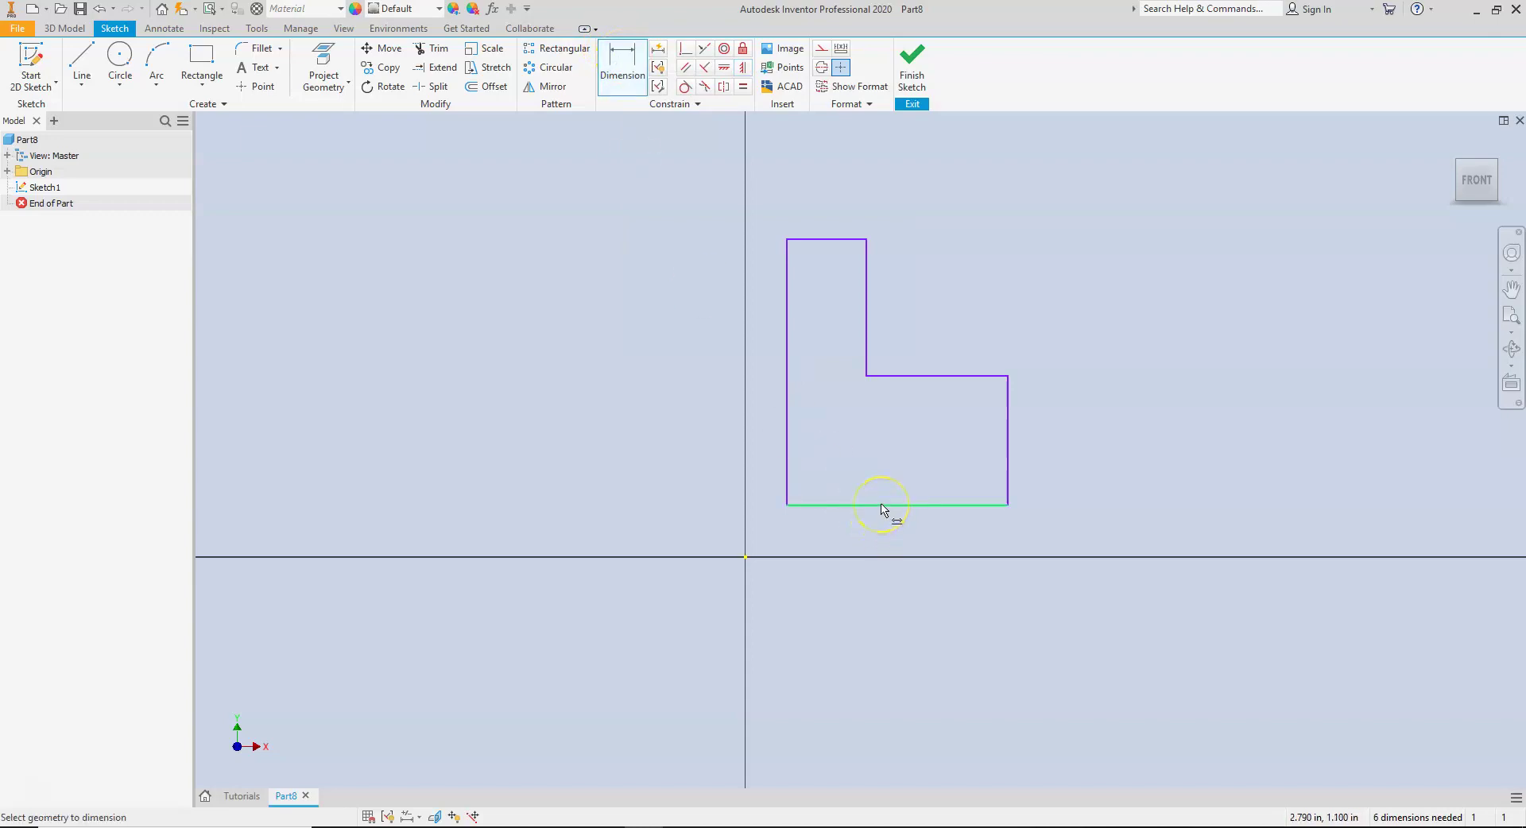
pyautogui.click(789, 506)
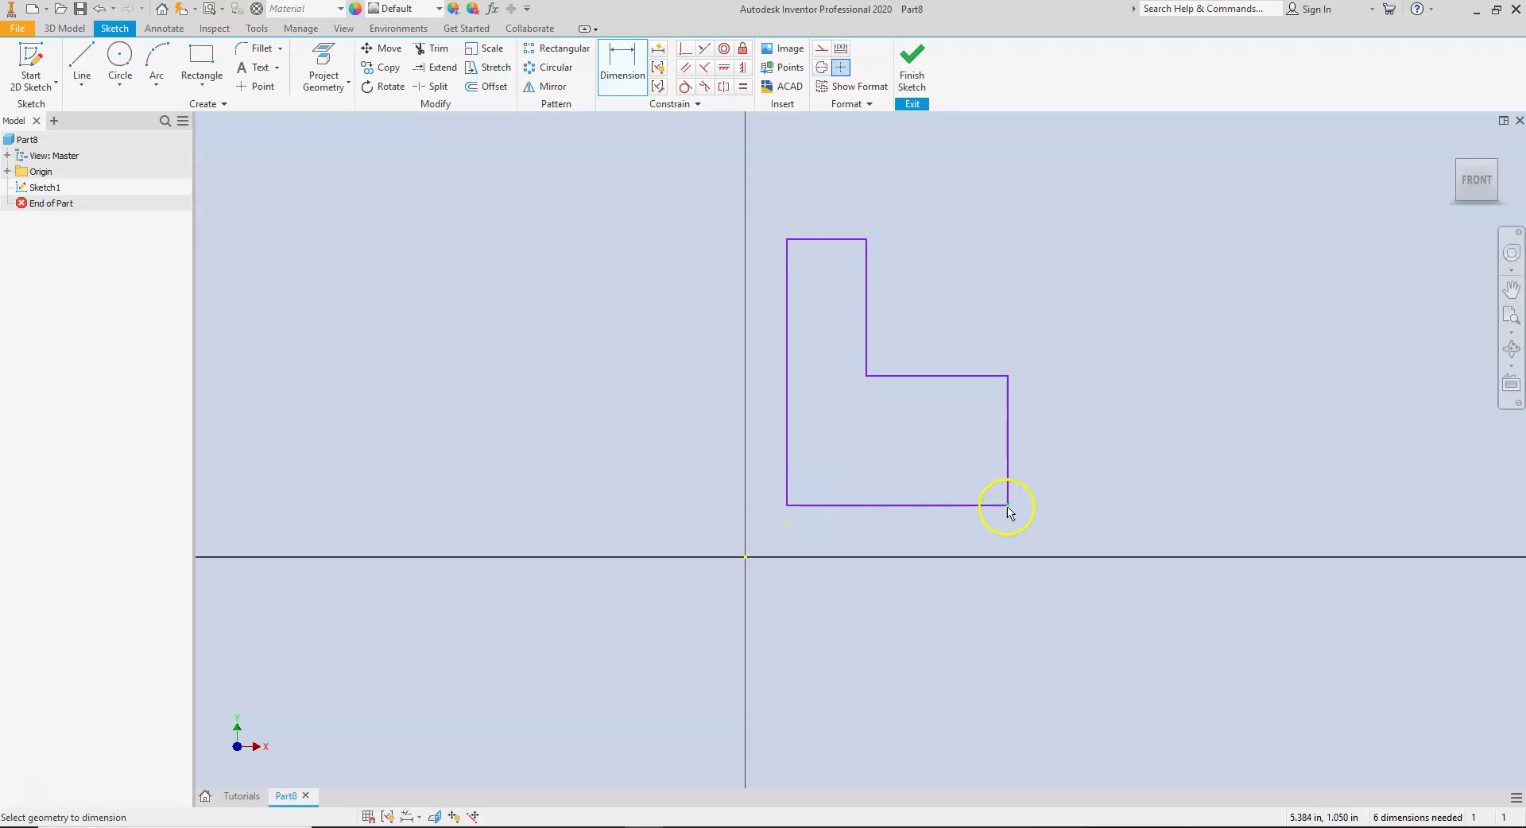
pyautogui.click(900, 514)
pyautogui.click(906, 602)
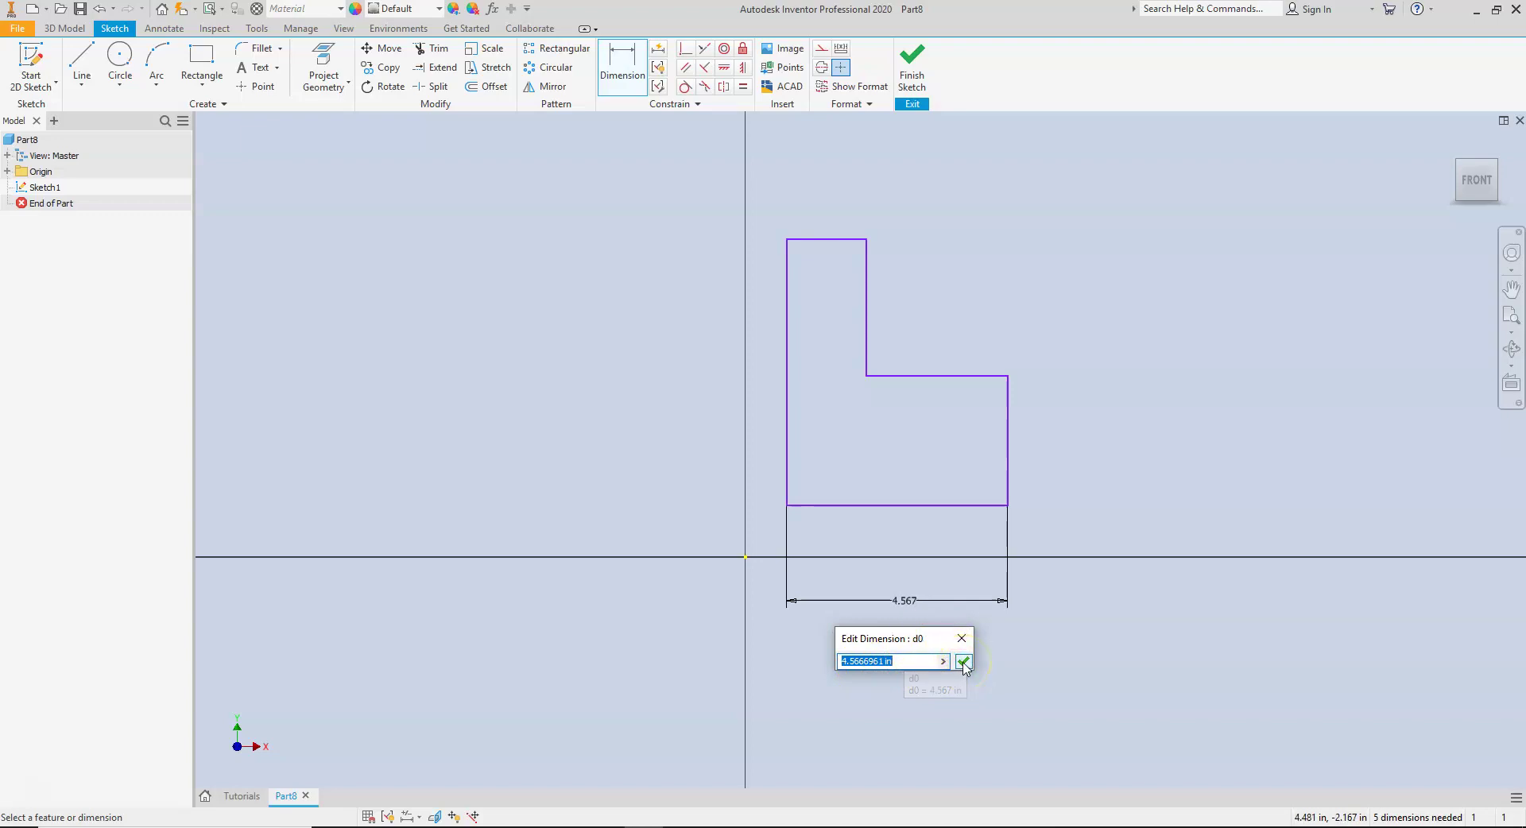
pyautogui.rightClick(998, 651)
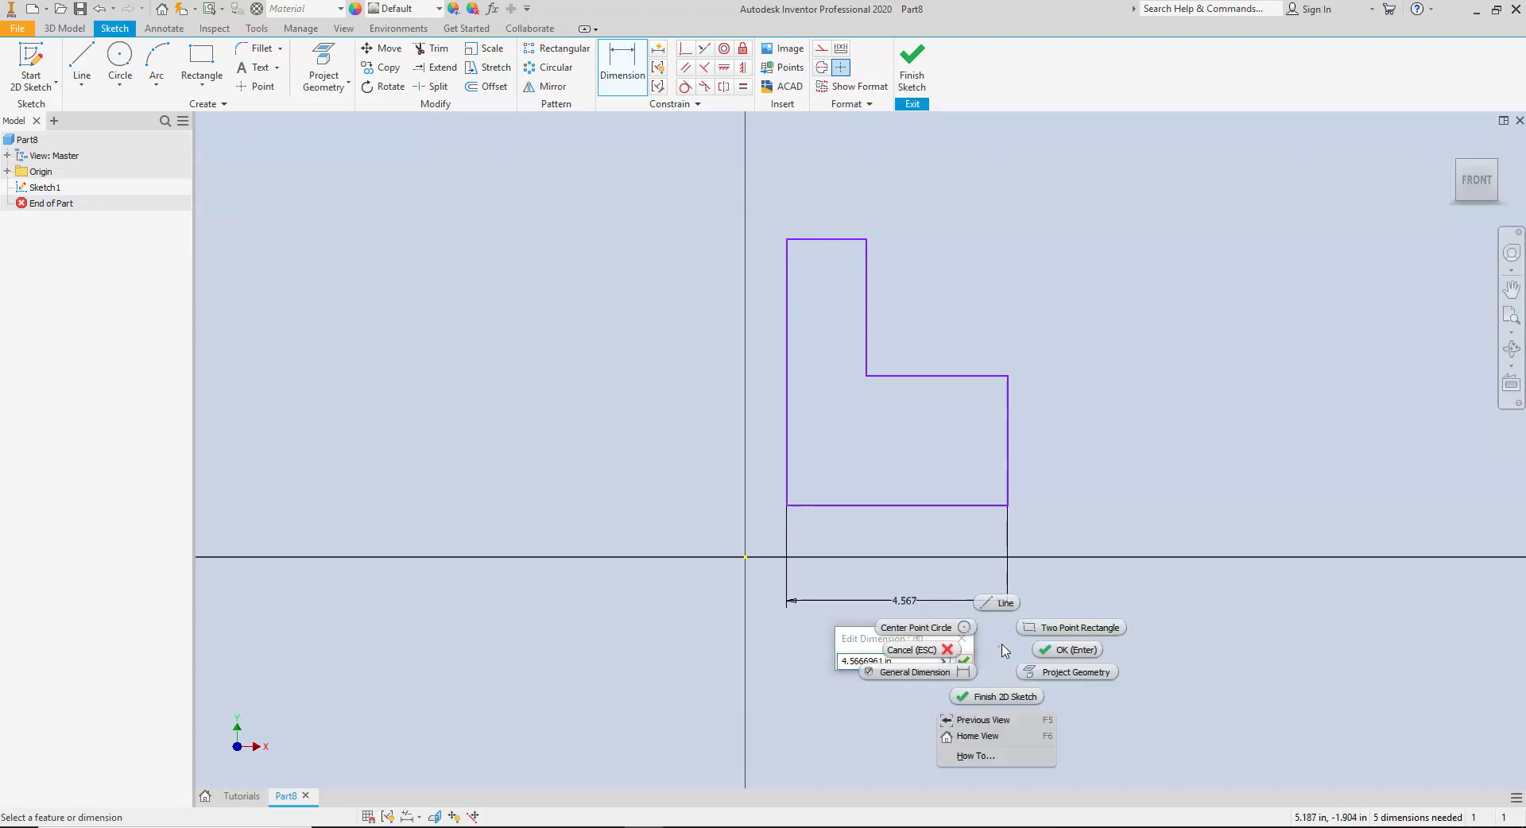
pyautogui.click(1051, 652)
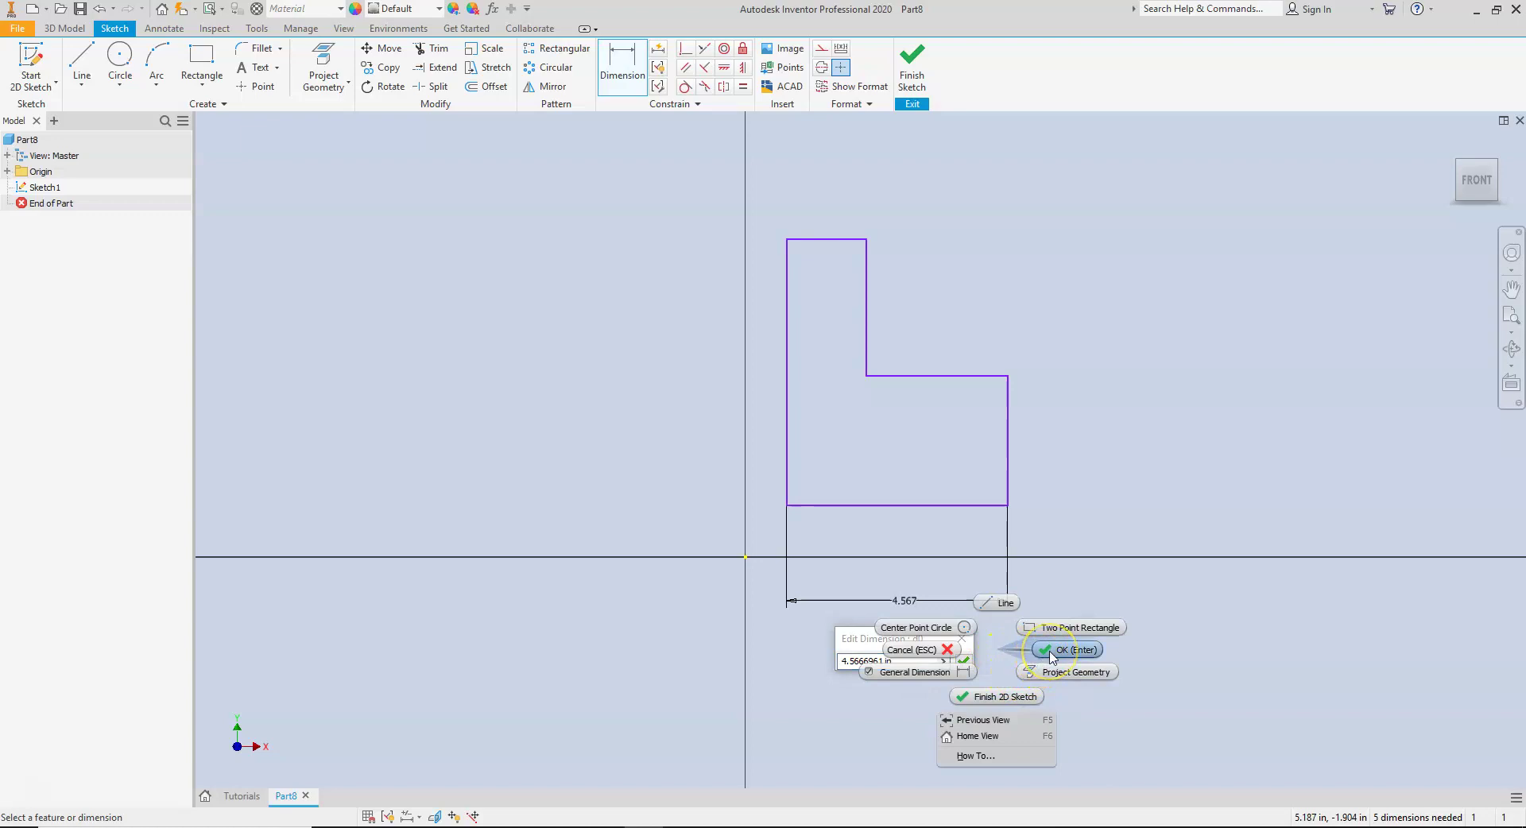
pyautogui.click(1053, 655)
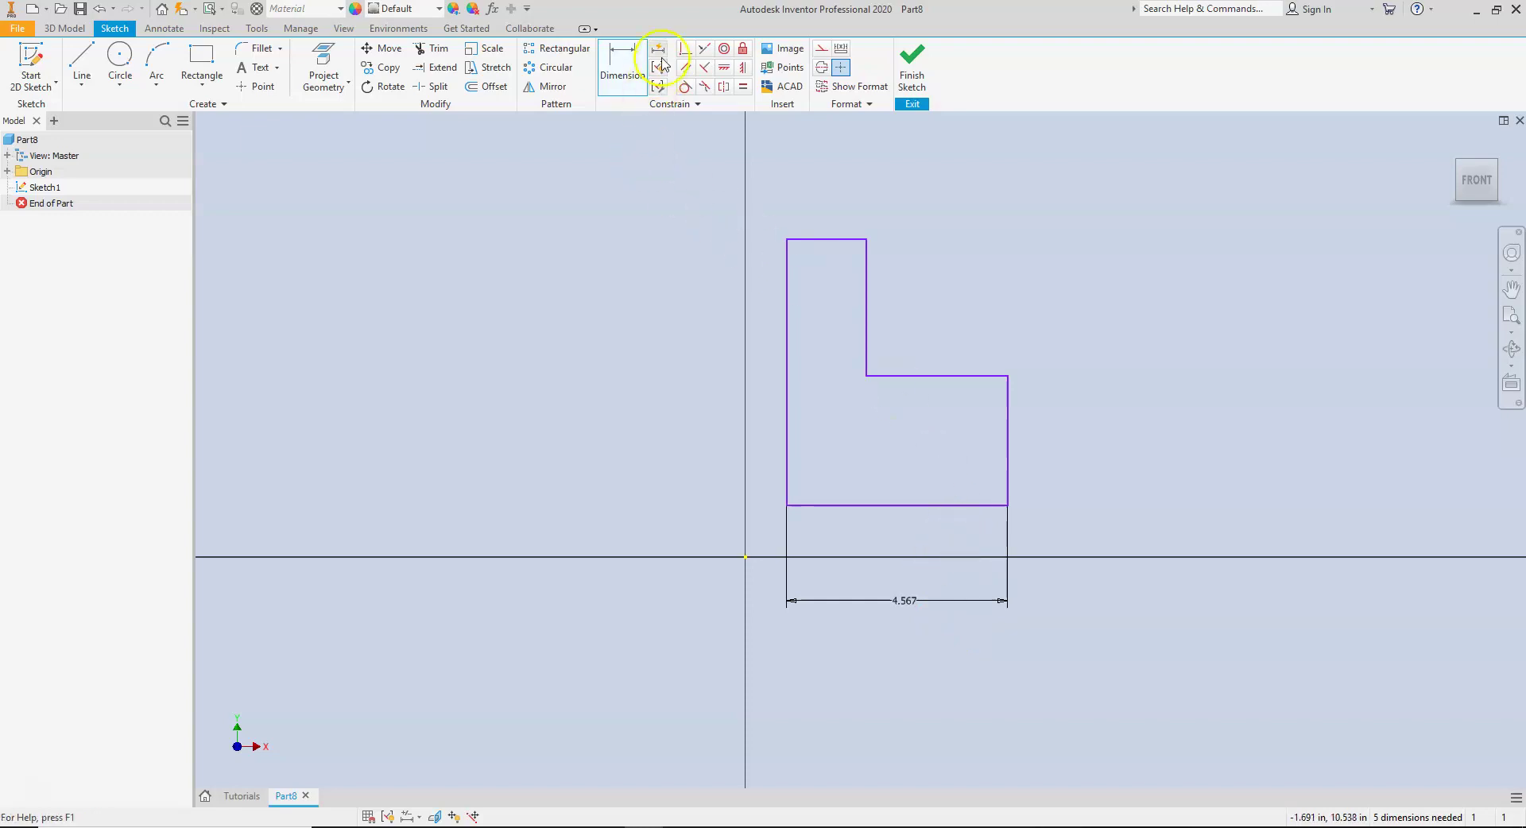
# Step: Dimension the heights of the short right edge and the long left edge outside the profile, keeping both drawn values
pyautogui.click(1009, 443)
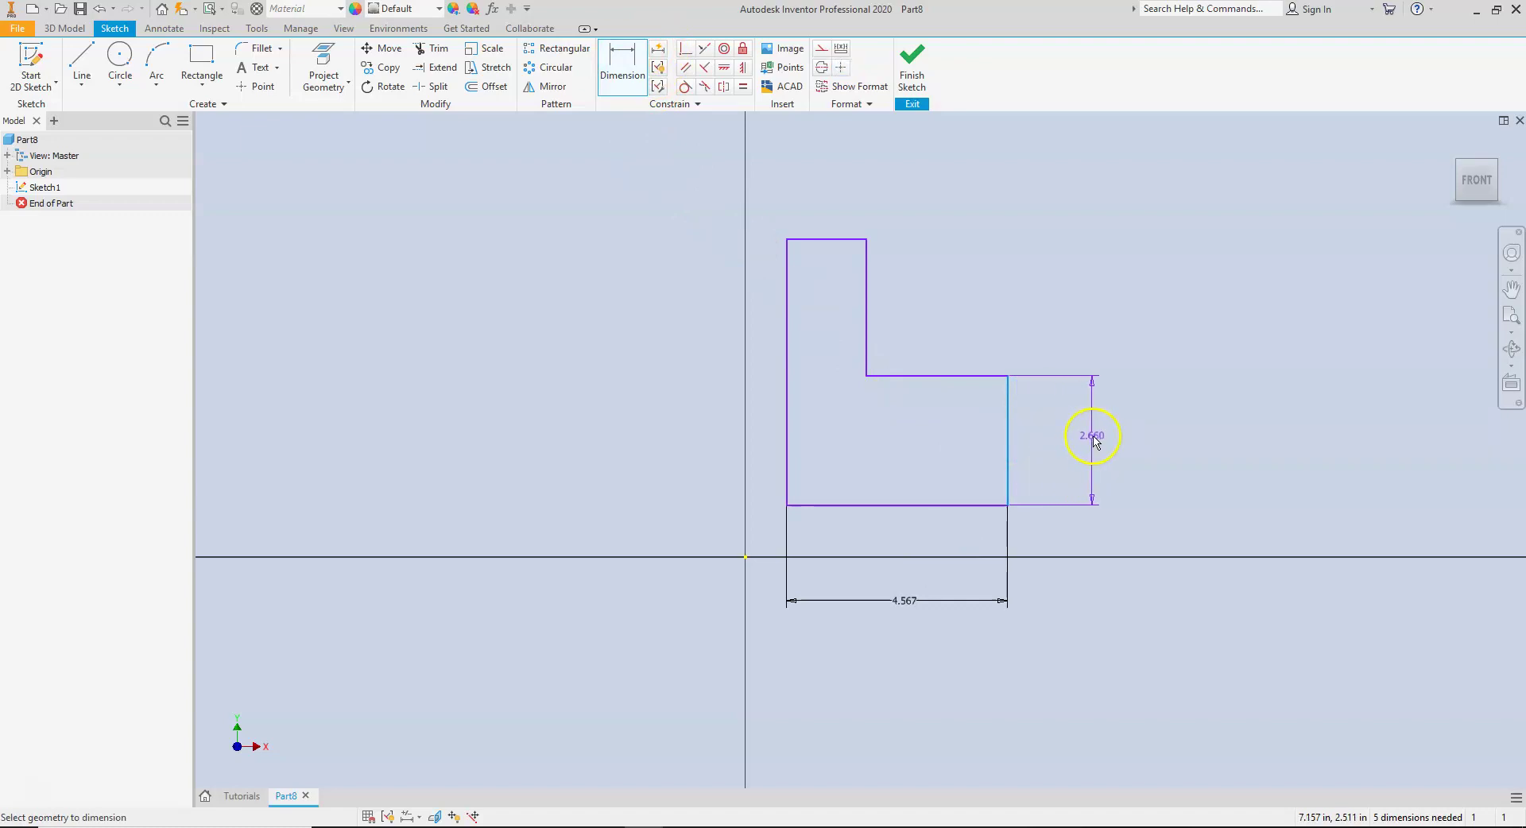
pyautogui.click(1092, 438)
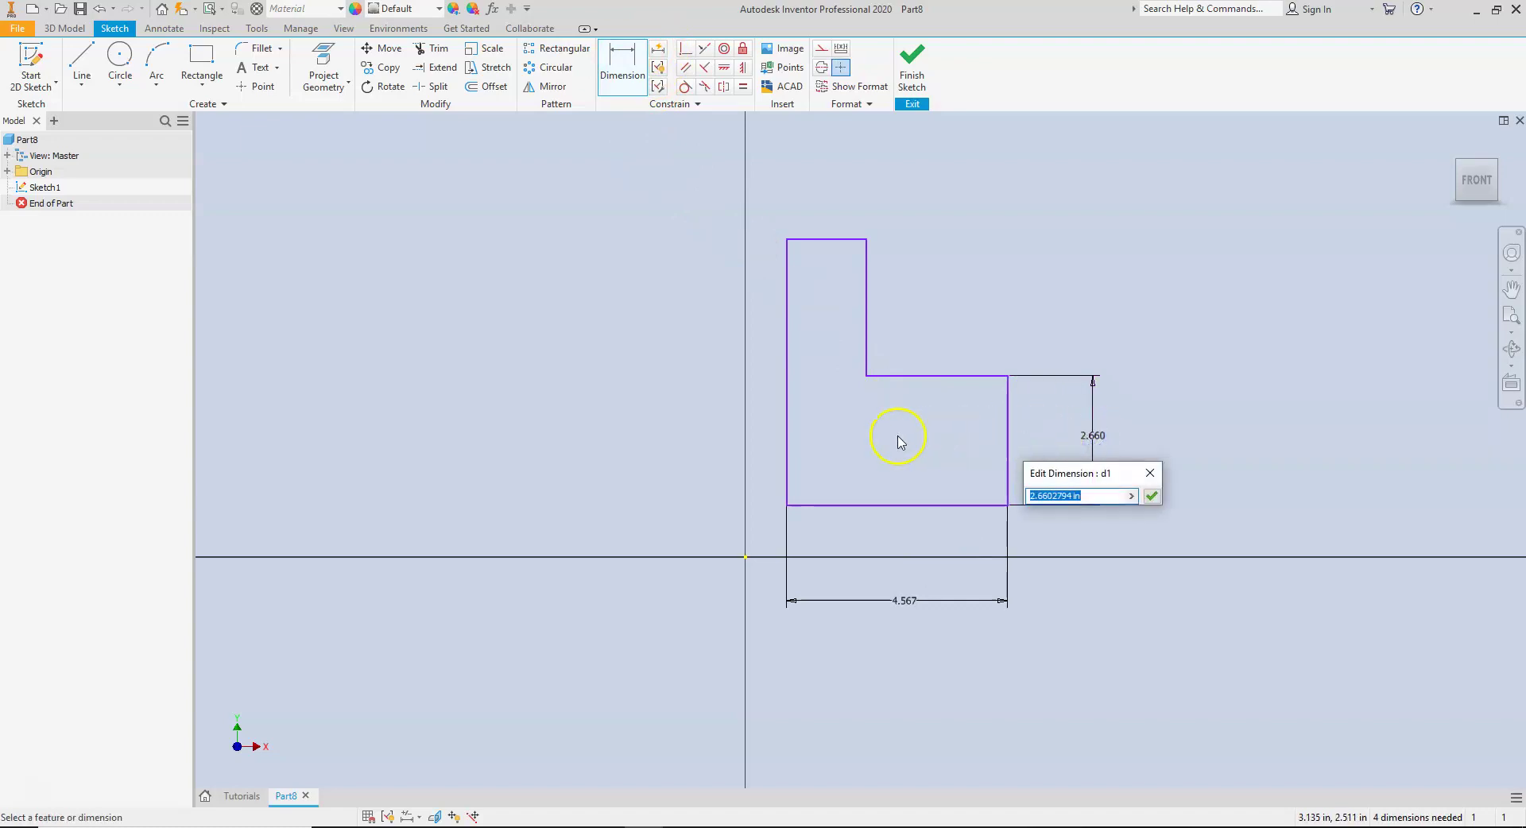
pyautogui.click(1152, 496)
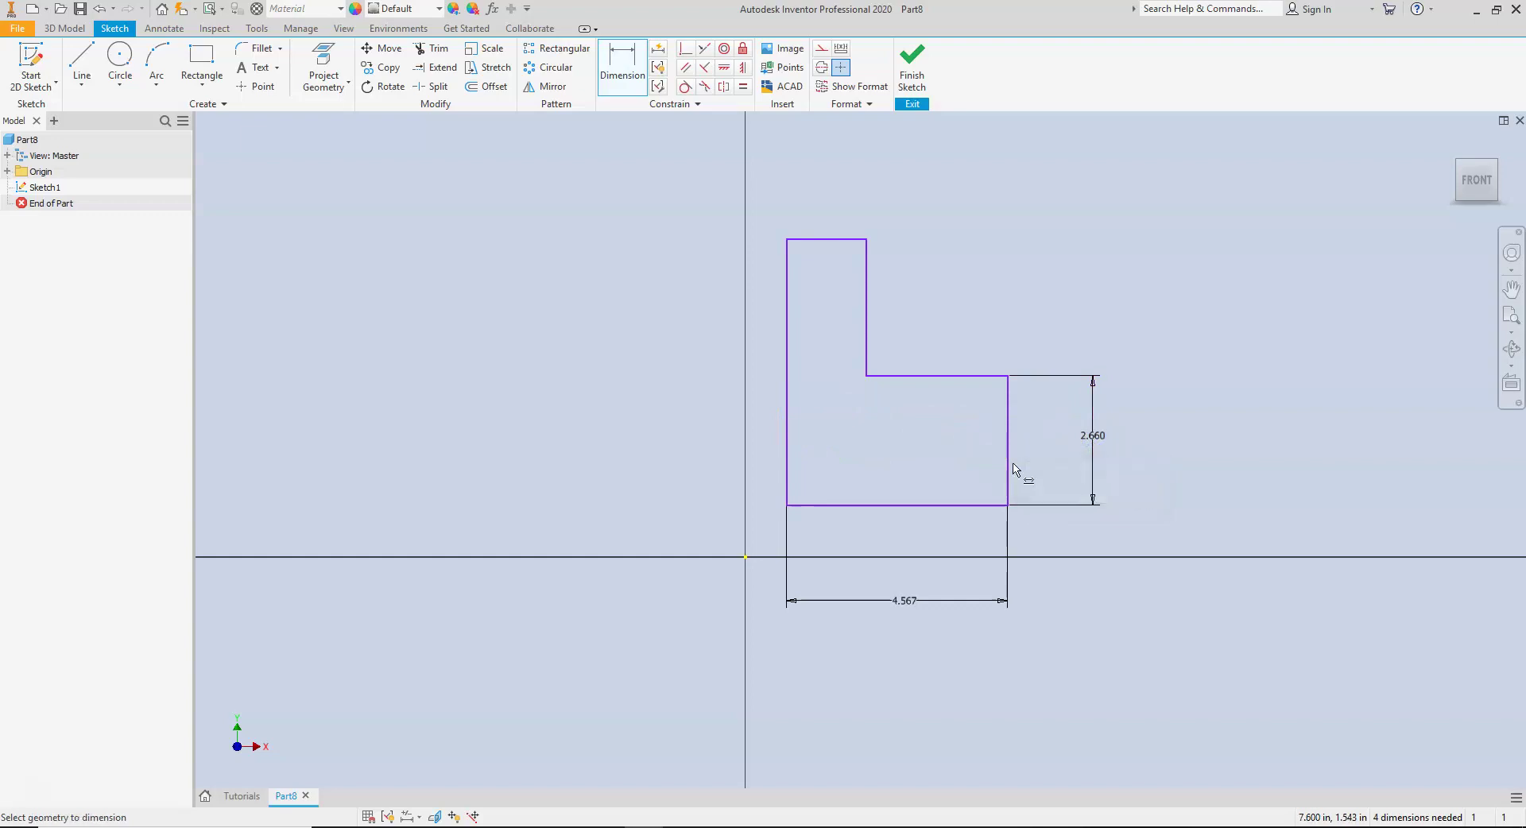
pyautogui.click(795, 445)
pyautogui.click(716, 437)
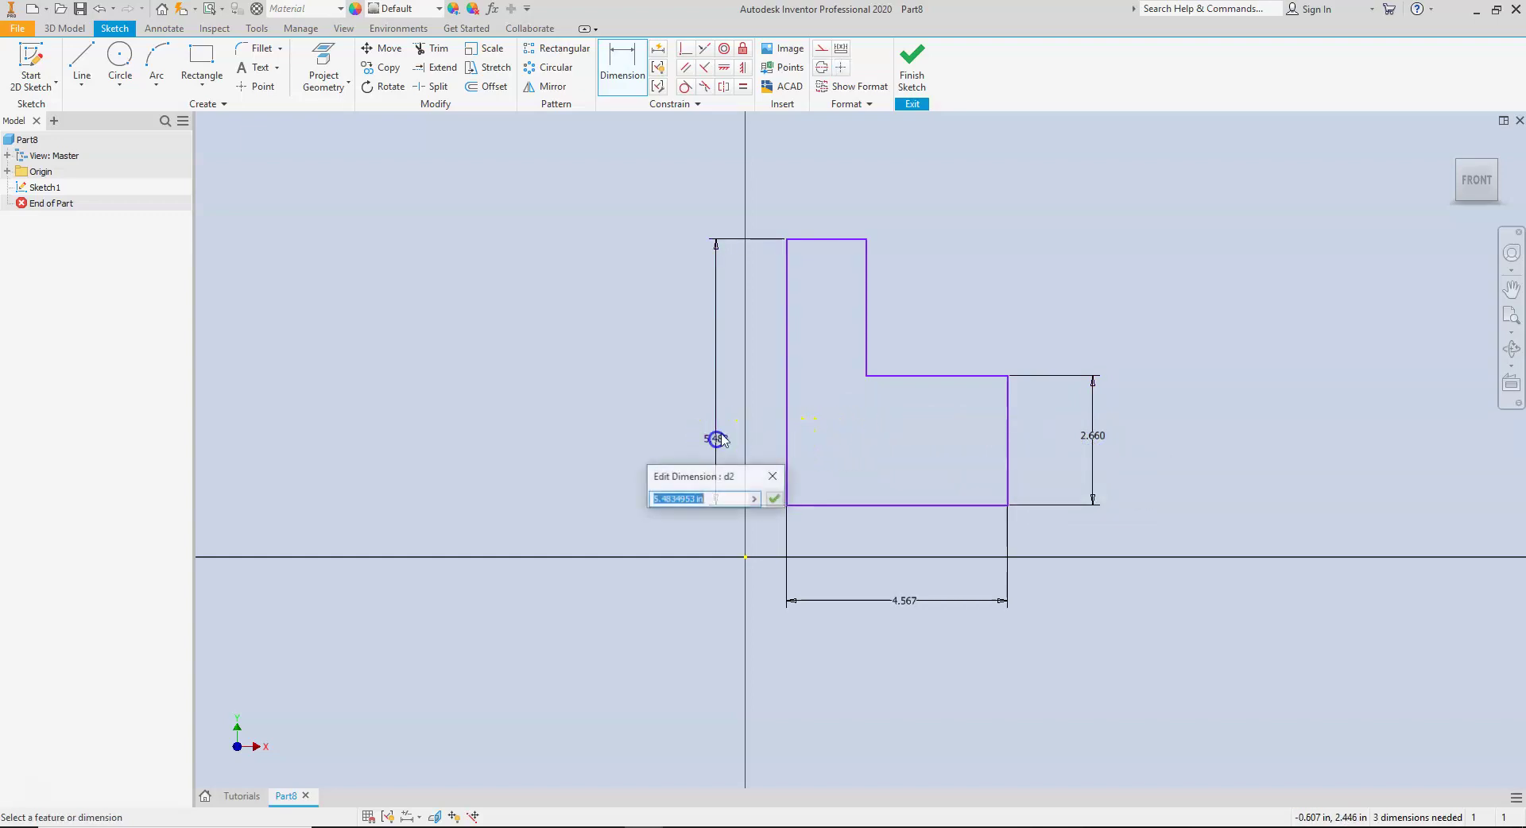
pyautogui.click(774, 498)
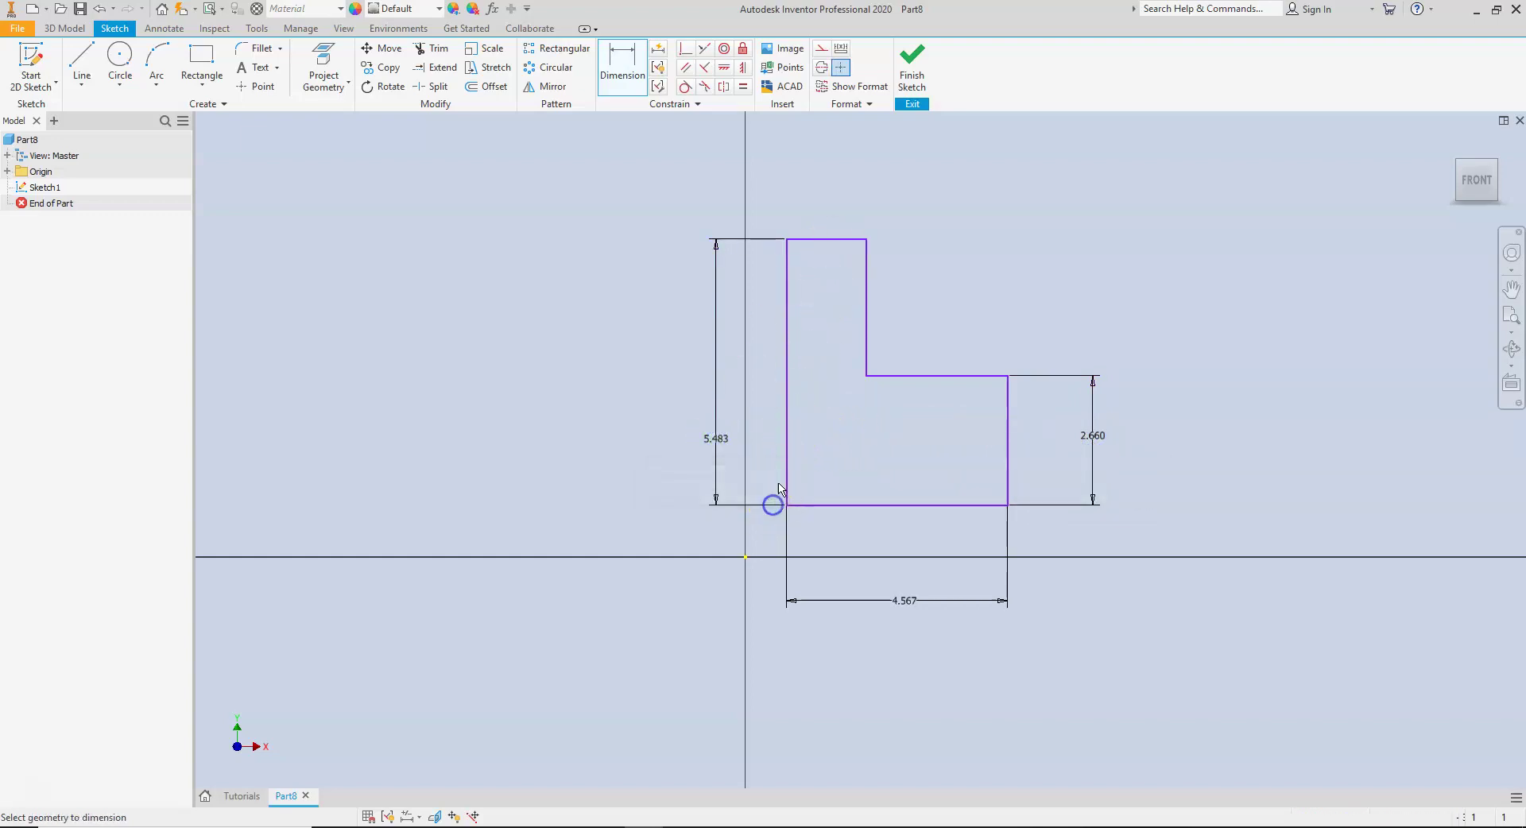
# Step: Dimension the short top edge of the L-profile, placing the dimension above it and keeping the drawn length
pyautogui.click(840, 238)
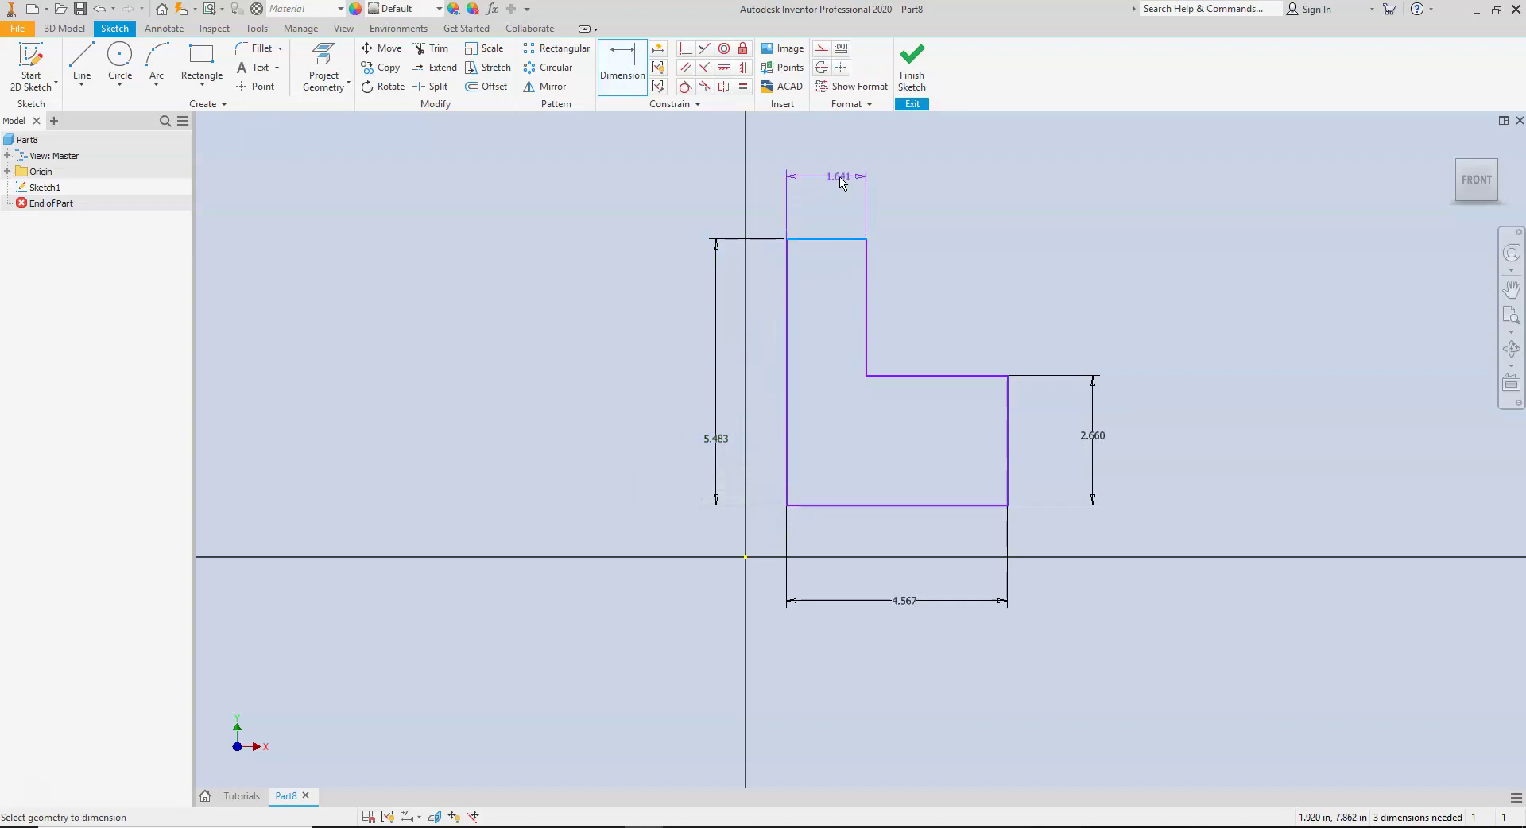
pyautogui.click(843, 181)
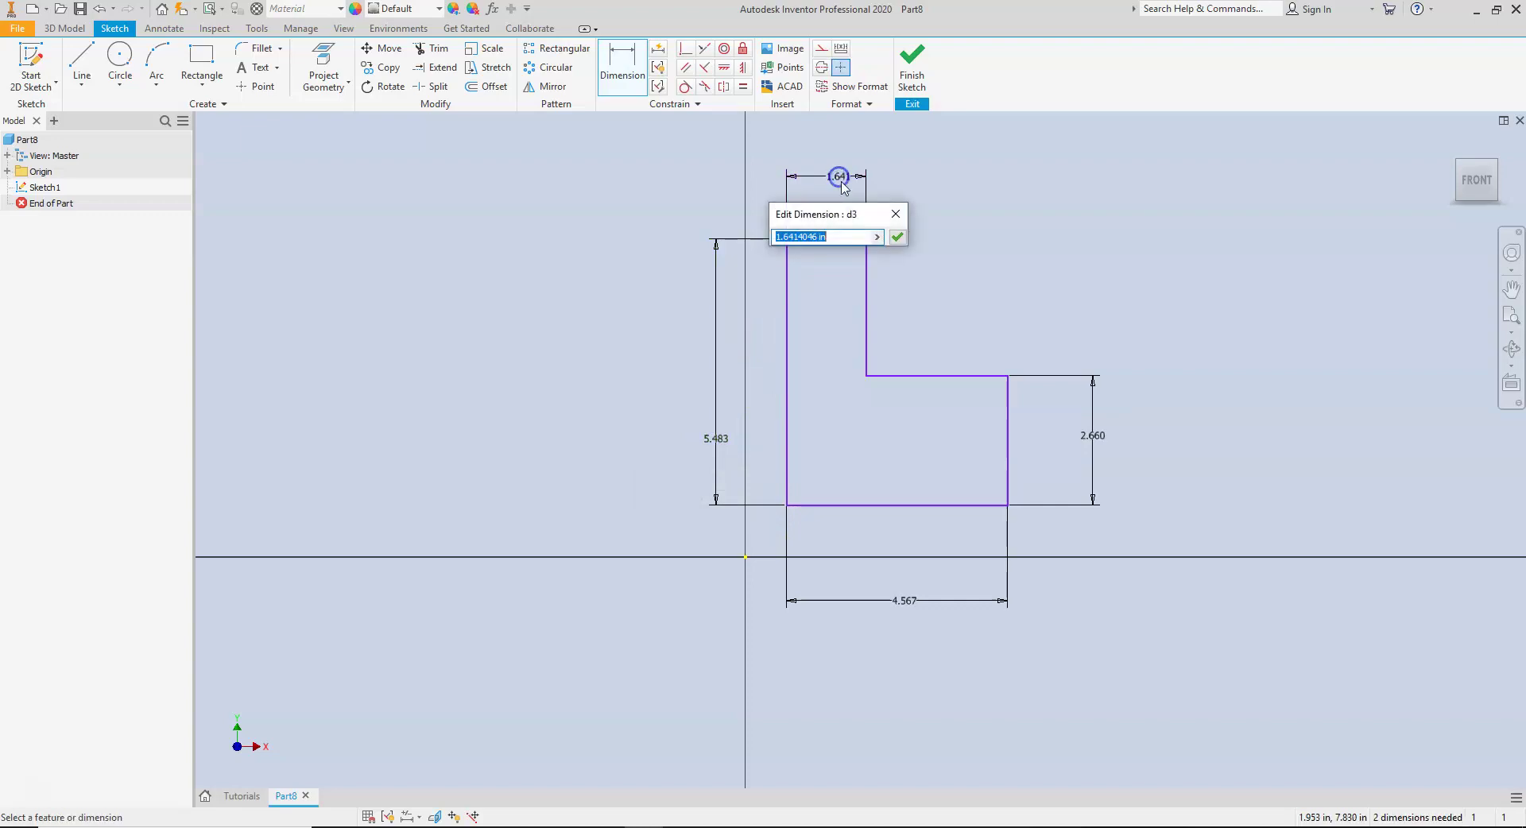
pyautogui.click(896, 239)
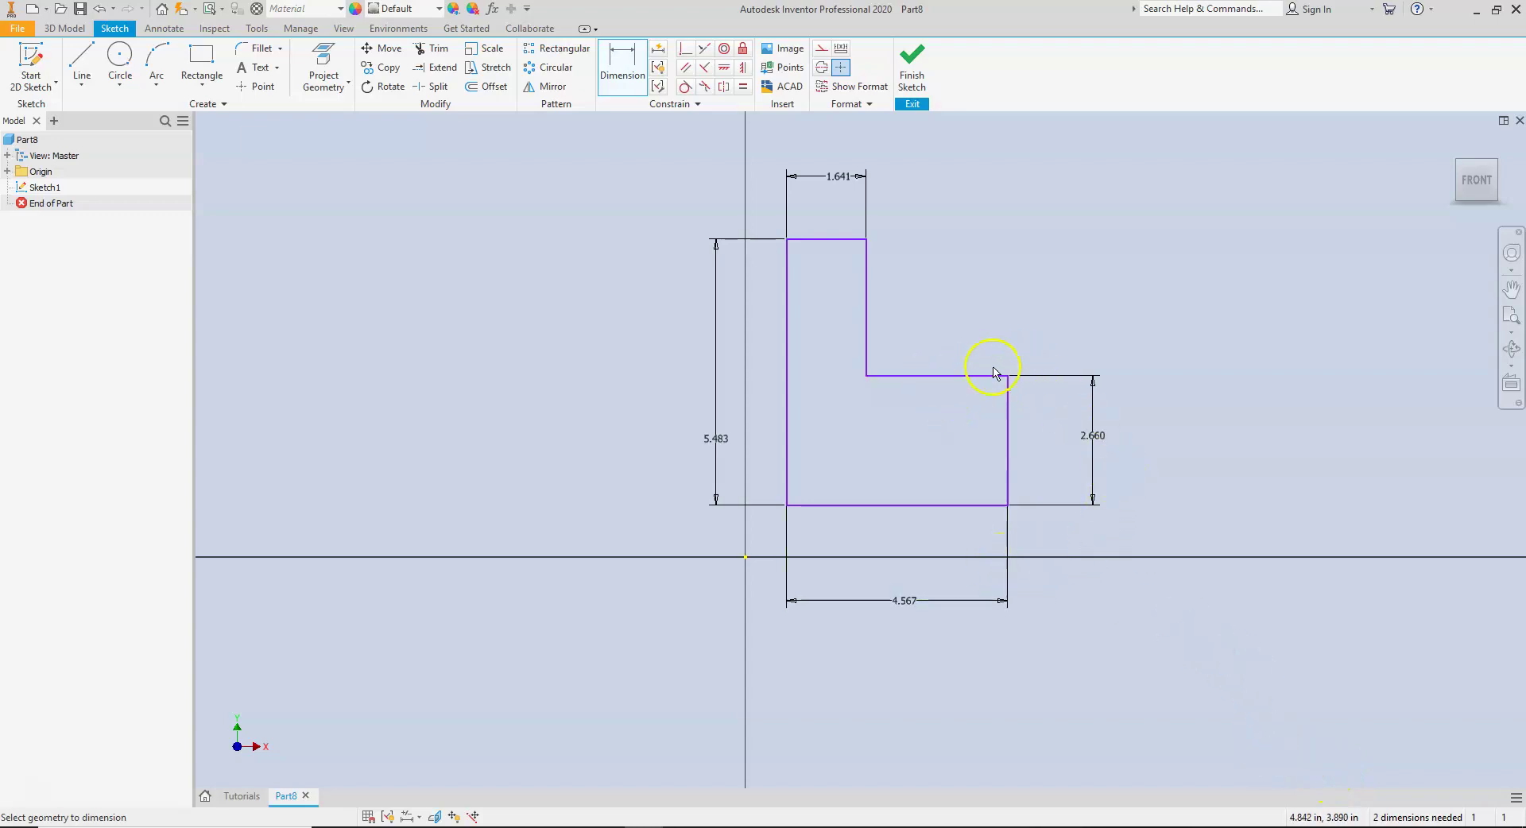
# Step: Examine the dimensioned L-profile at different magnifications, zooming and panning around the sketch
pyautogui.scroll(3, 911, 386)
pyautogui.scroll(-2, 925, 395)
pyautogui.scroll(-2, 1050, 374)
pyautogui.scroll(3, 1110, 344)
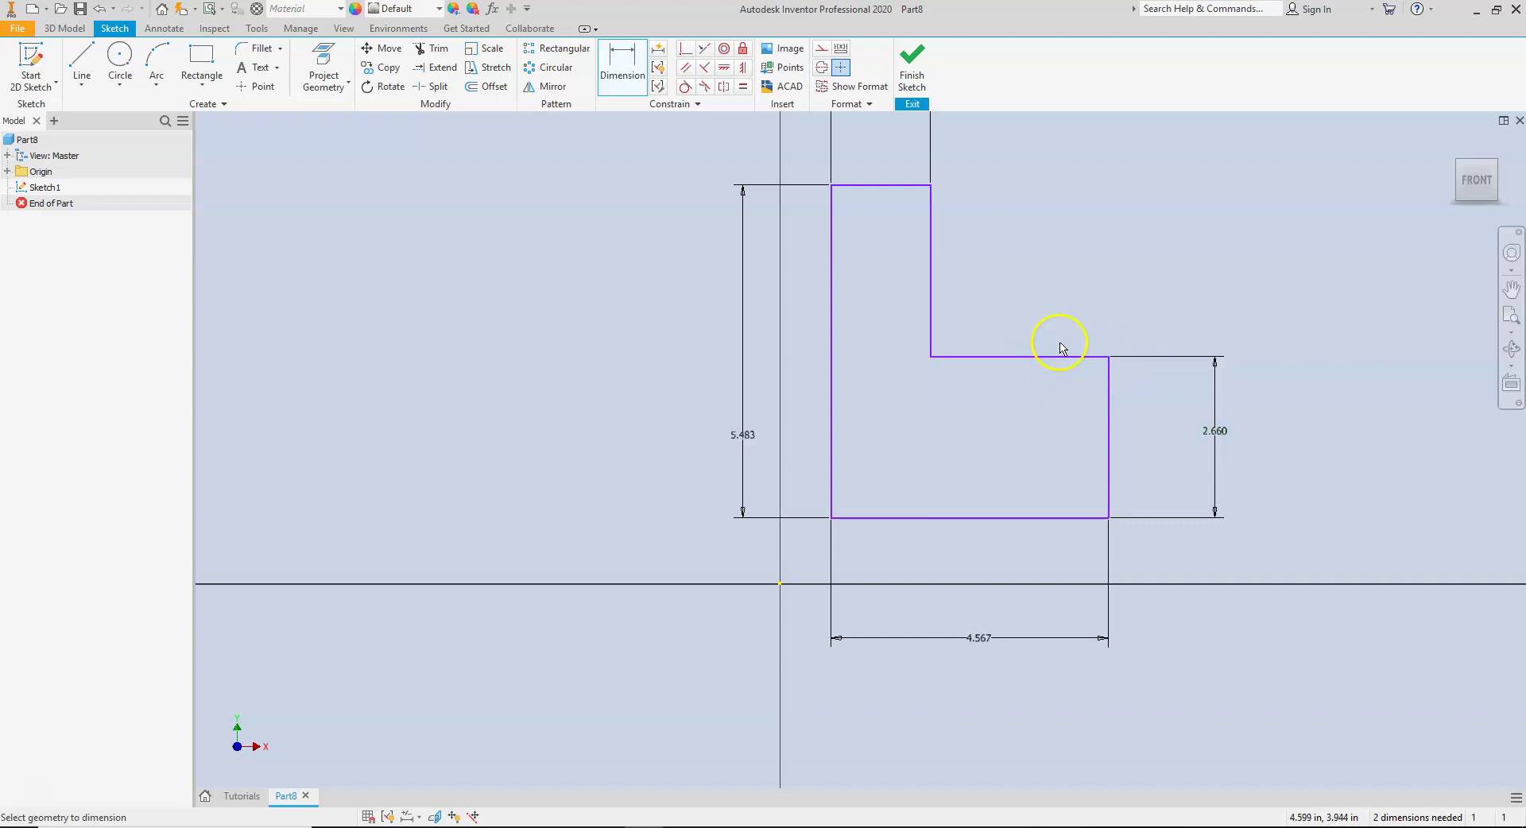
pyautogui.moveTo(1147, 314); pyautogui.dragTo(1053, 365, button='middle')
pyautogui.moveTo(1124, 317)
pyautogui.mouseDown(button='middle')
pyautogui.moveTo(1022, 327)
pyautogui.moveTo(1083, 307)
pyautogui.moveTo(1035, 325)
pyautogui.mouseUp(button='middle')
pyautogui.moveTo(964, 350); pyautogui.dragTo(1147, 344)
pyautogui.scroll(3, 1146, 344)
pyautogui.moveTo(1172, 344)
pyautogui.mouseDown(button='middle')
pyautogui.moveTo(982, 392)
pyautogui.moveTo(1046, 392)
pyautogui.moveTo(838, 403)
pyautogui.moveTo(923, 413)
pyautogui.moveTo(877, 419)
pyautogui.mouseUp(button='middle')
pyautogui.scroll(-3, 943, 431)
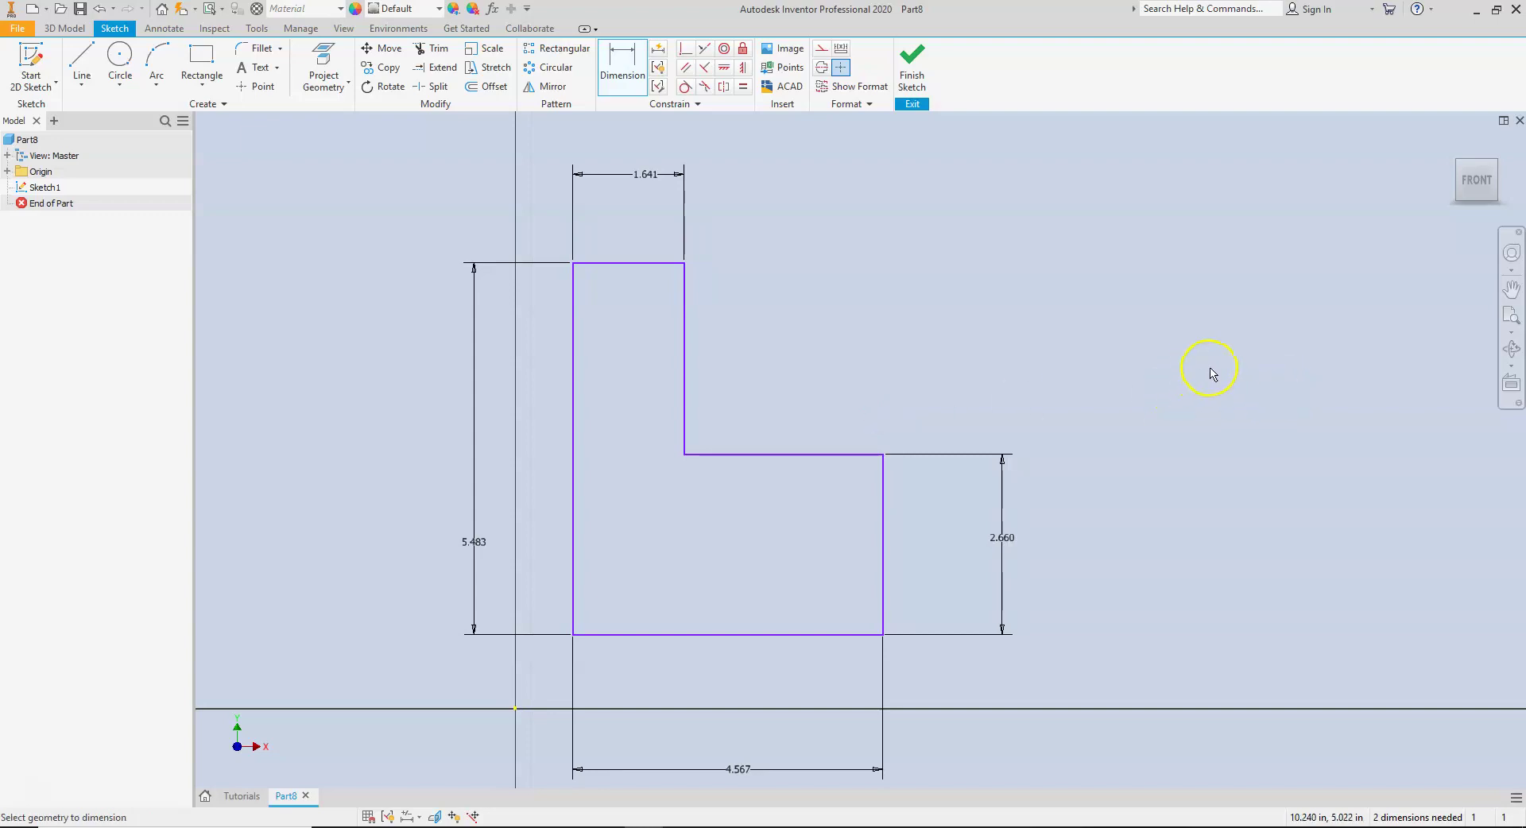
# Step: Try the Pan tool by shifting the sketch view sideways and bringing the whole dimensioned profile back into view
pyautogui.click(1511, 290)
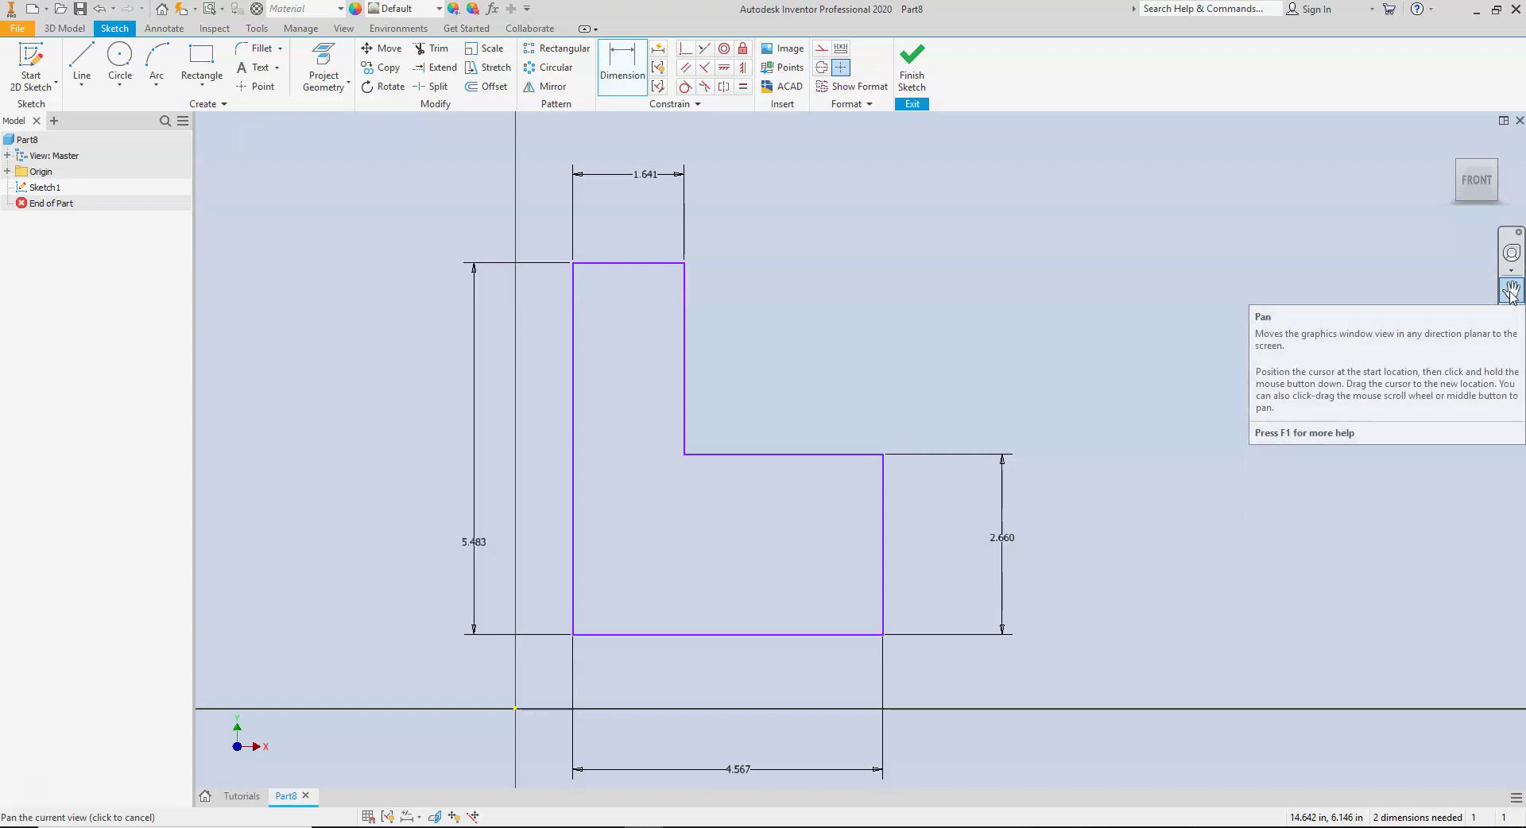
pyautogui.click(1511, 293)
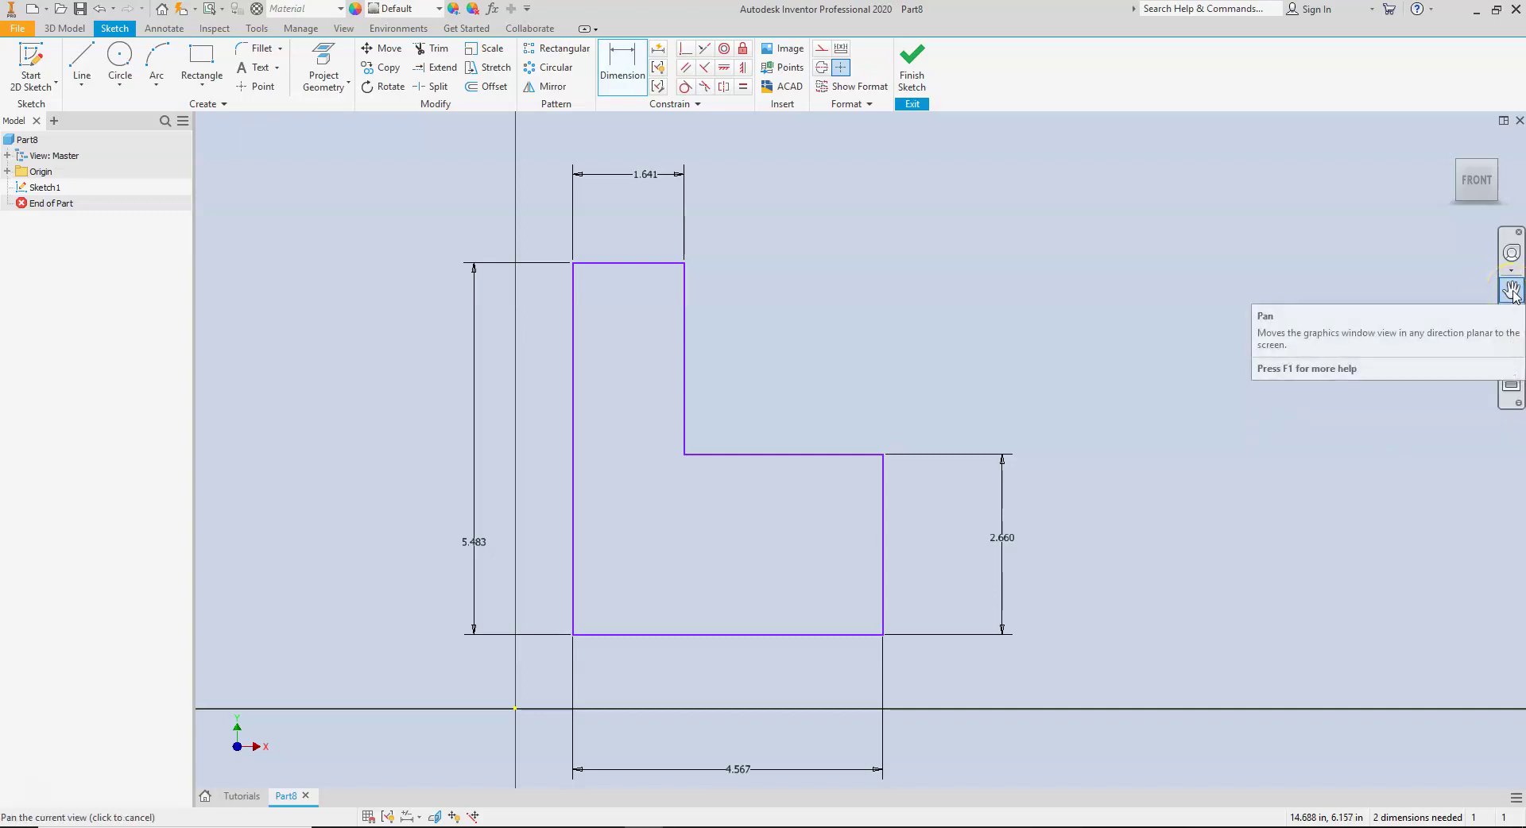
pyautogui.moveTo(1234, 327); pyautogui.dragTo(994, 366)
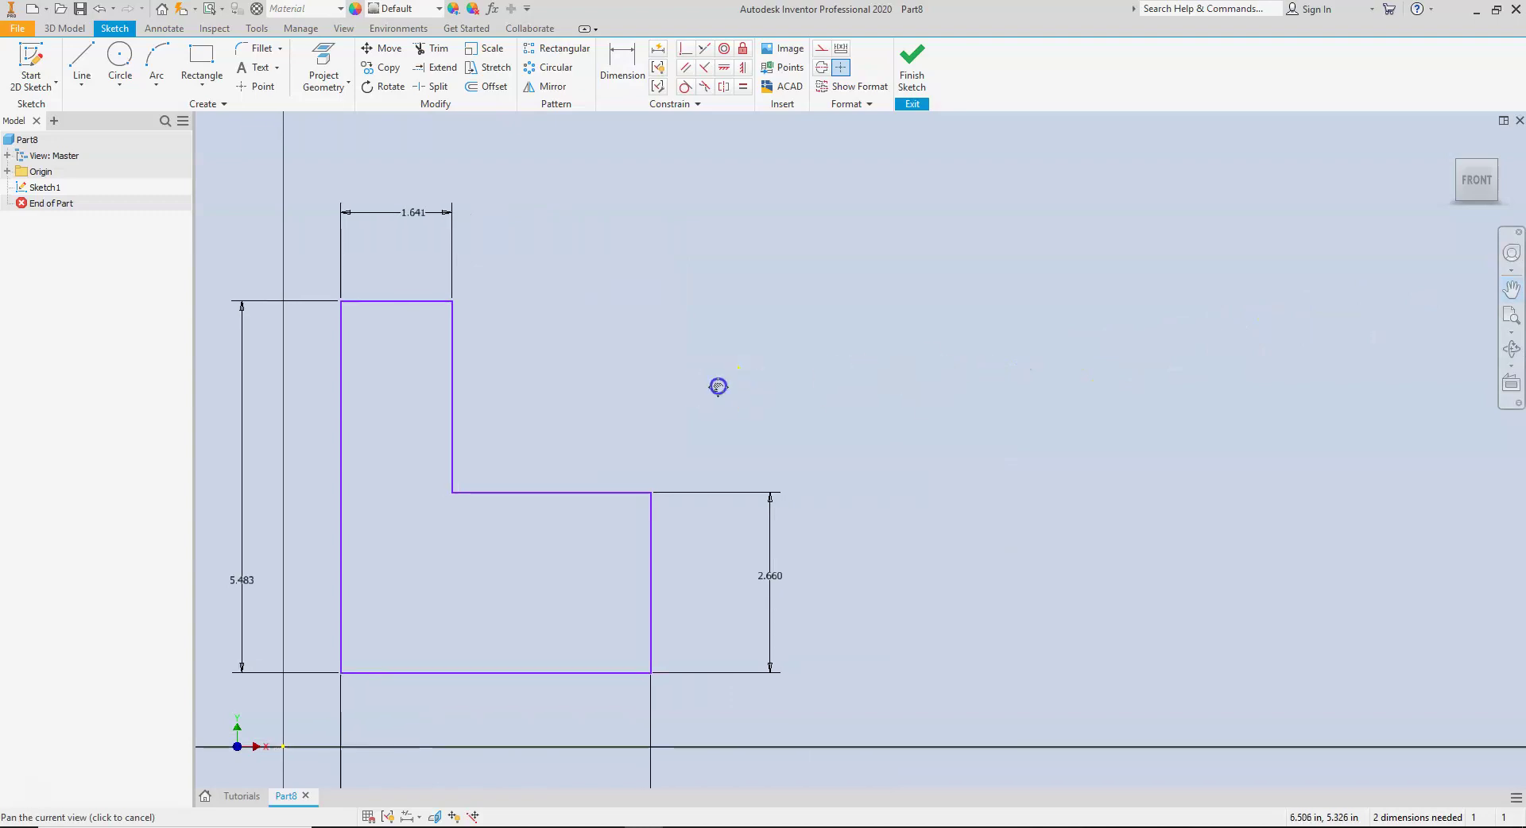
pyautogui.moveTo(715, 385); pyautogui.dragTo(1057, 341)
pyautogui.moveTo(1158, 334)
pyautogui.mouseDown()
pyautogui.moveTo(1025, 334)
pyautogui.moveTo(1182, 341)
pyautogui.mouseUp()
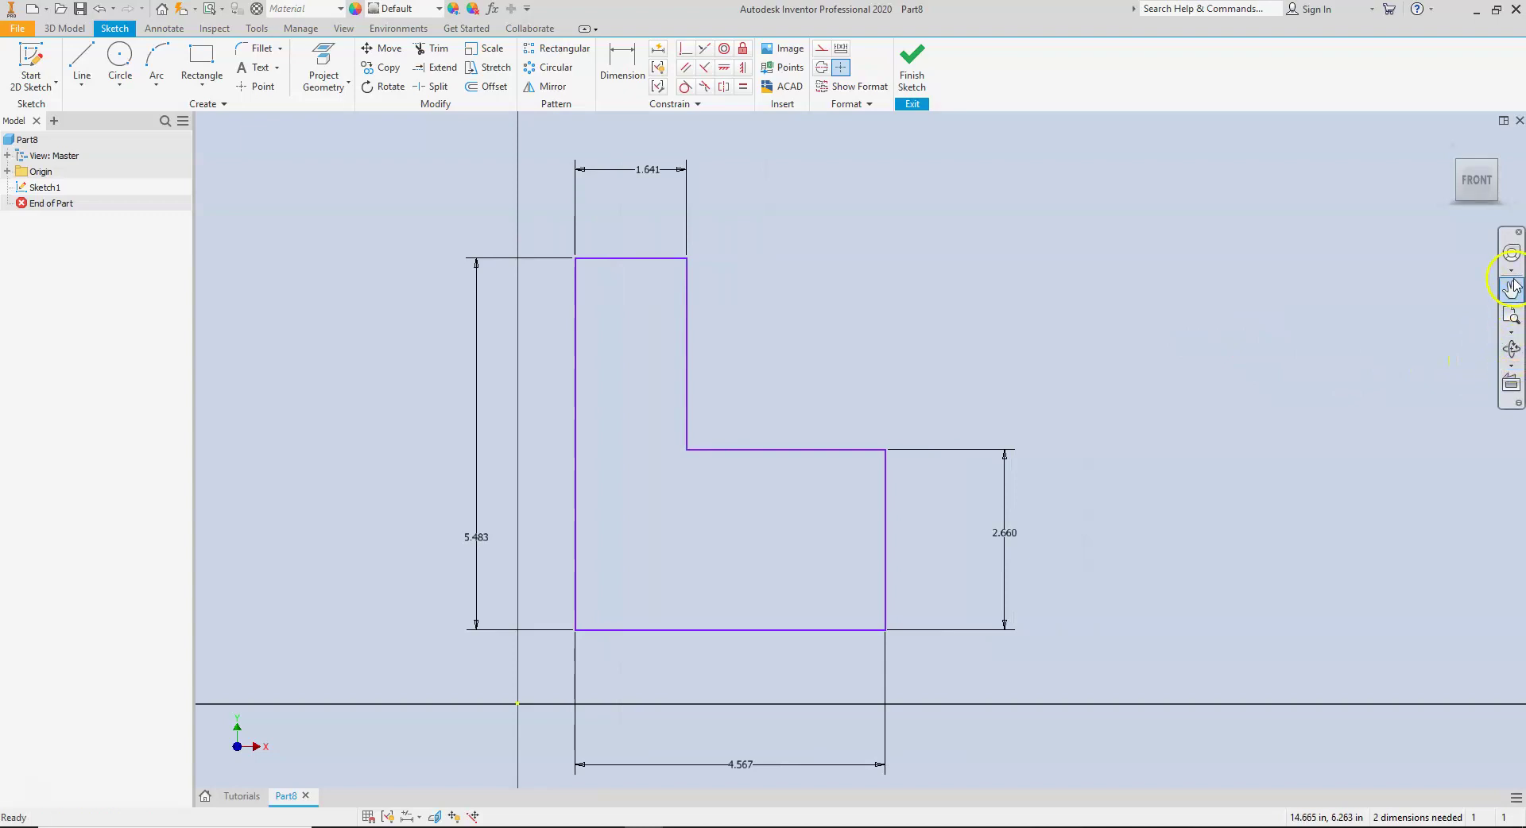
# Step: Look through the zoom options and try the Zoom tool on the dimensioned L-profile
pyautogui.click(1511, 333)
pyautogui.click(1421, 352)
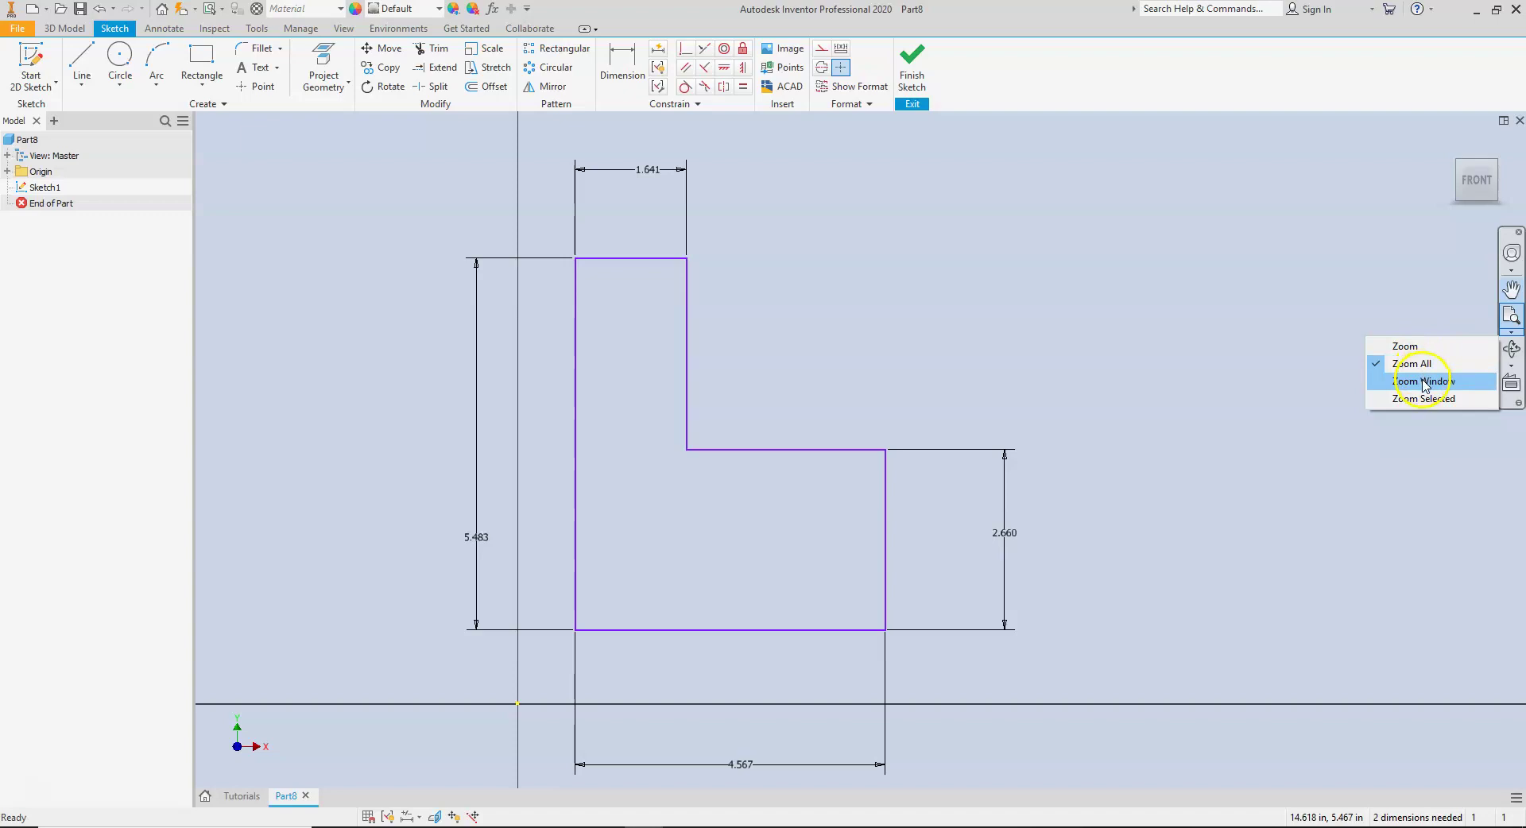
pyautogui.click(1397, 348)
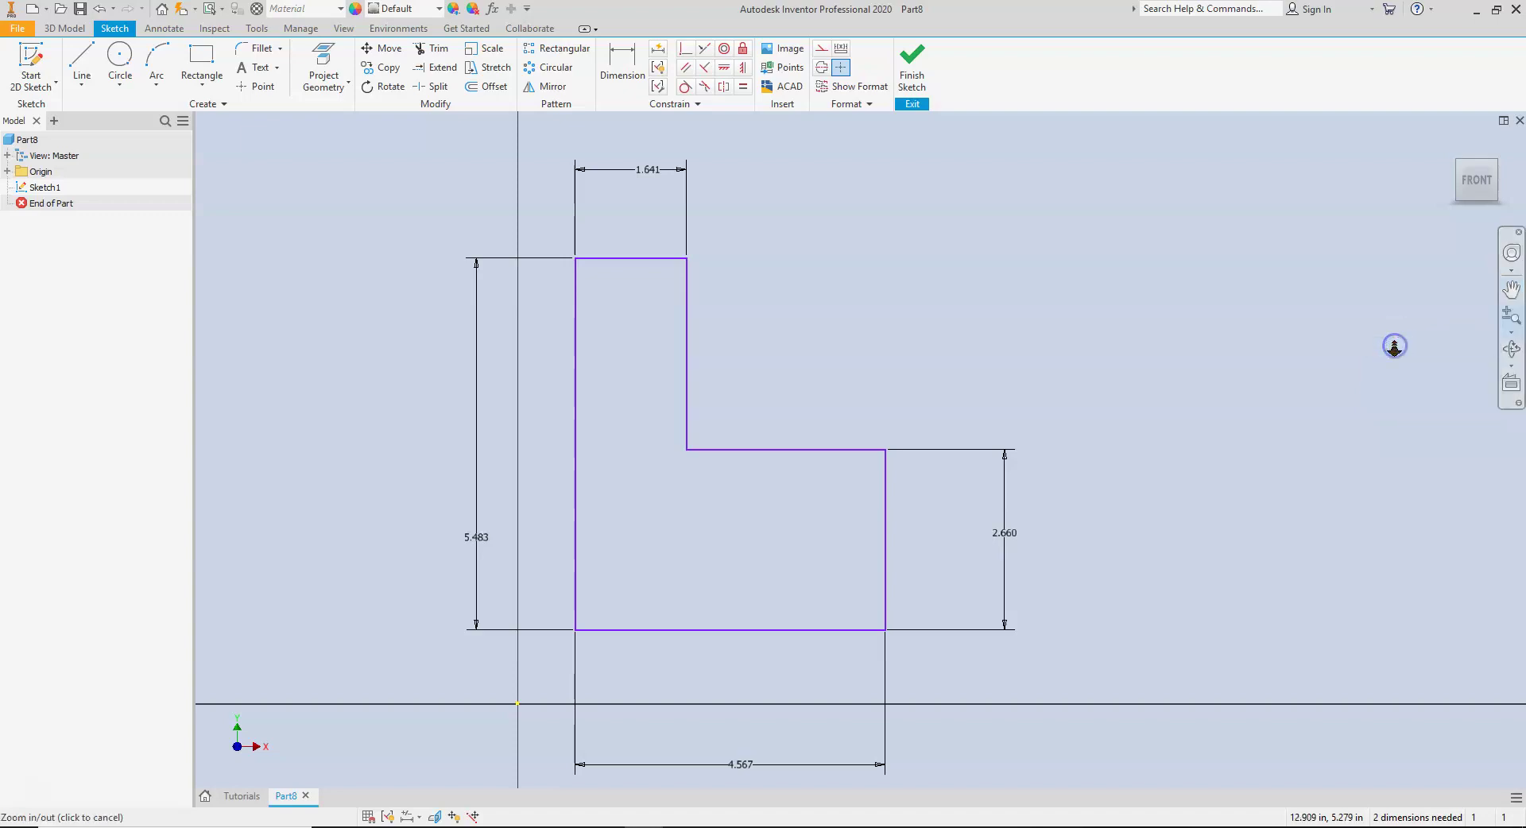
pyautogui.moveTo(1080, 382)
pyautogui.mouseDown()
pyautogui.moveTo(1086, 437)
pyautogui.moveTo(997, 428)
pyautogui.moveTo(1179, 368)
pyautogui.moveTo(1073, 385)
pyautogui.moveTo(1356, 365)
pyautogui.mouseUp()
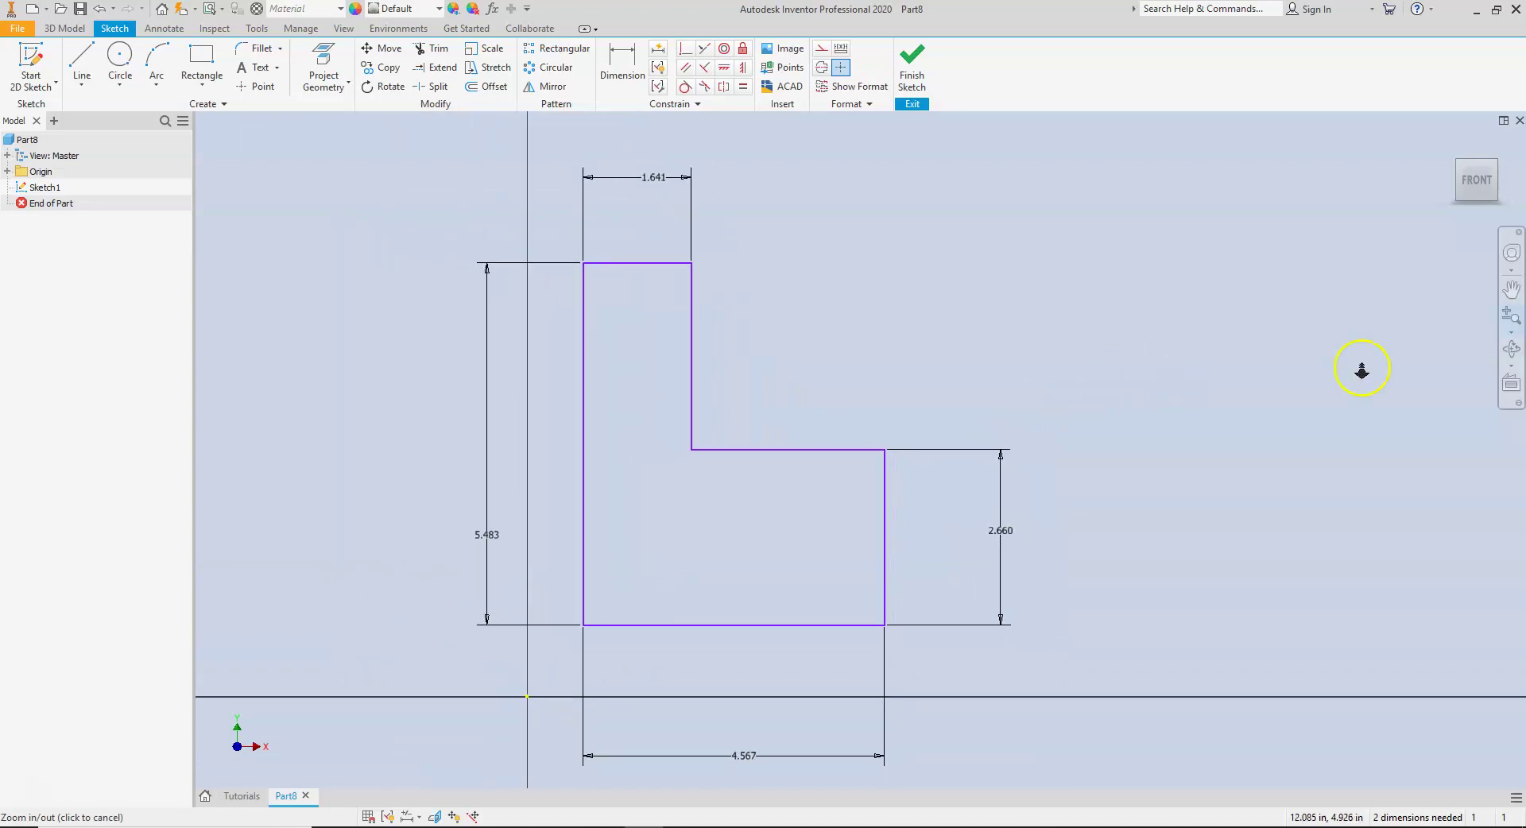
pyautogui.click(1511, 334)
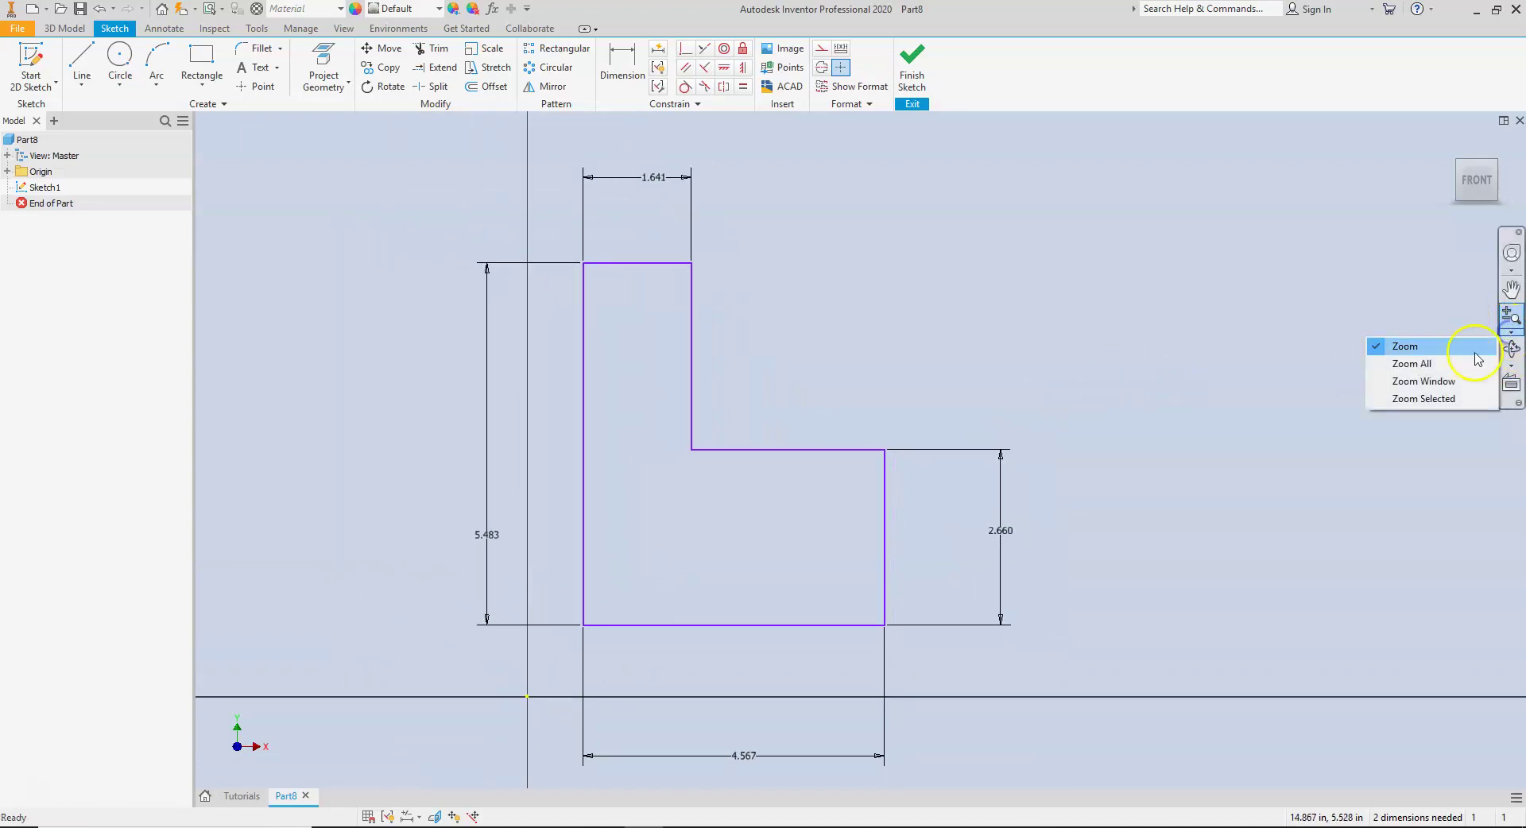
pyautogui.click(1403, 350)
pyautogui.moveTo(1403, 350)
pyautogui.mouseDown()
pyautogui.moveTo(1335, 365)
pyautogui.moveTo(1459, 370)
pyautogui.mouseUp()
pyautogui.click(1459, 370)
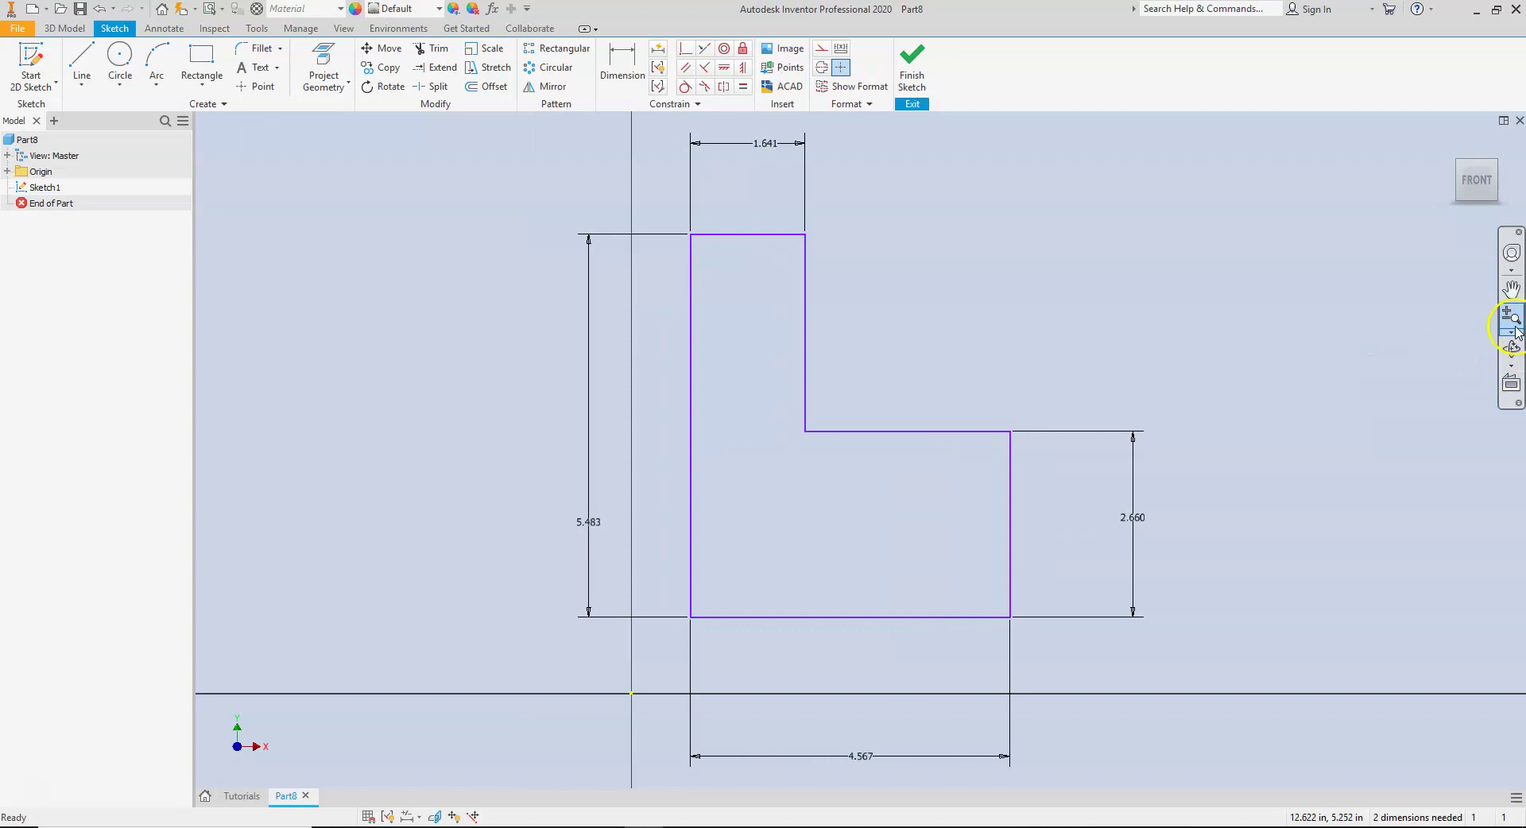
# Step: Try the Free Orbit tool by rotating the dimensioned L-profile away from the straight-on front view
pyautogui.click(1512, 351)
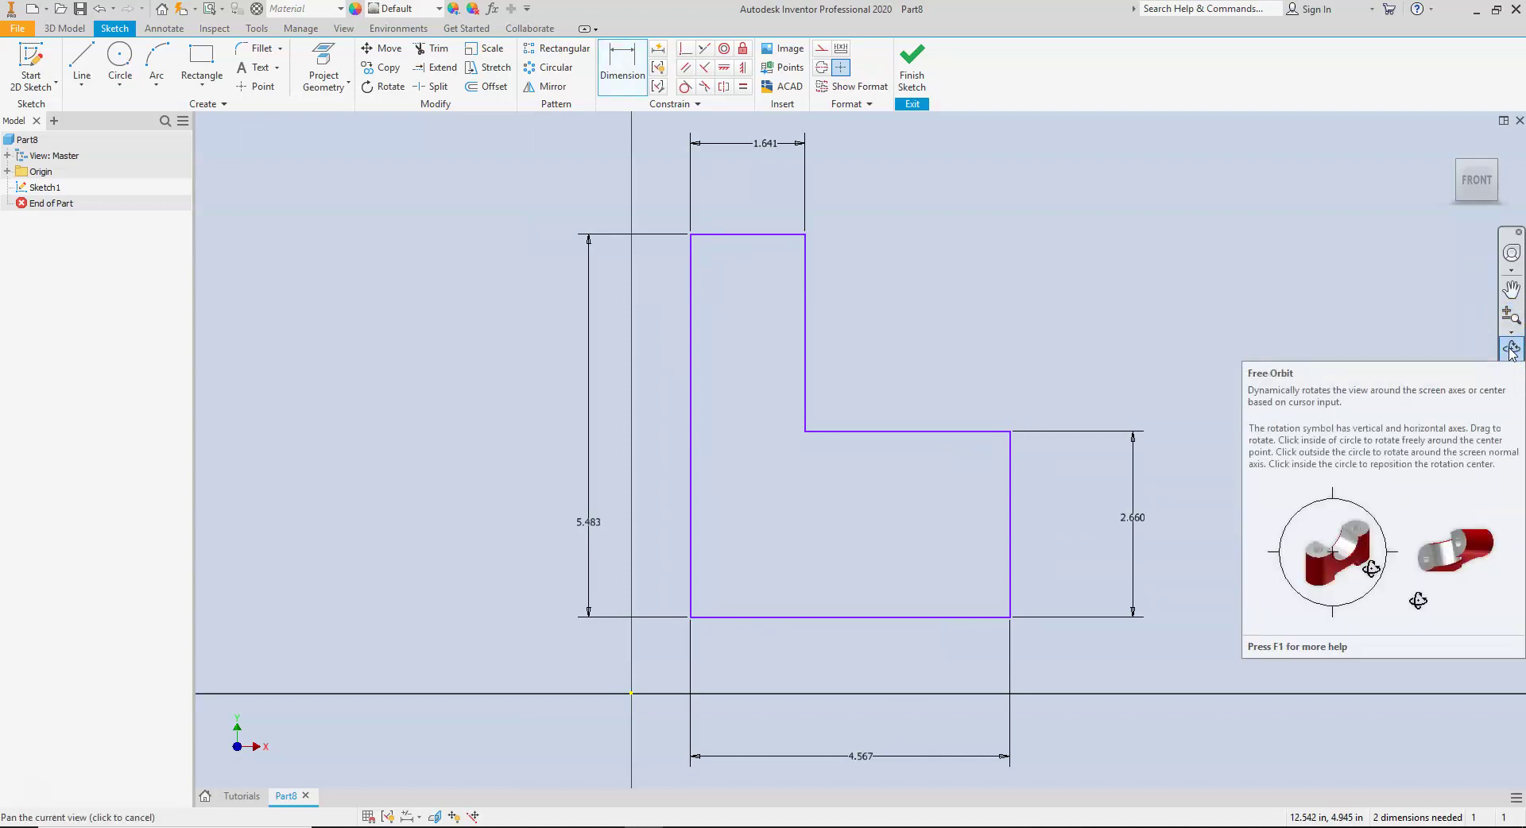
pyautogui.click(1511, 350)
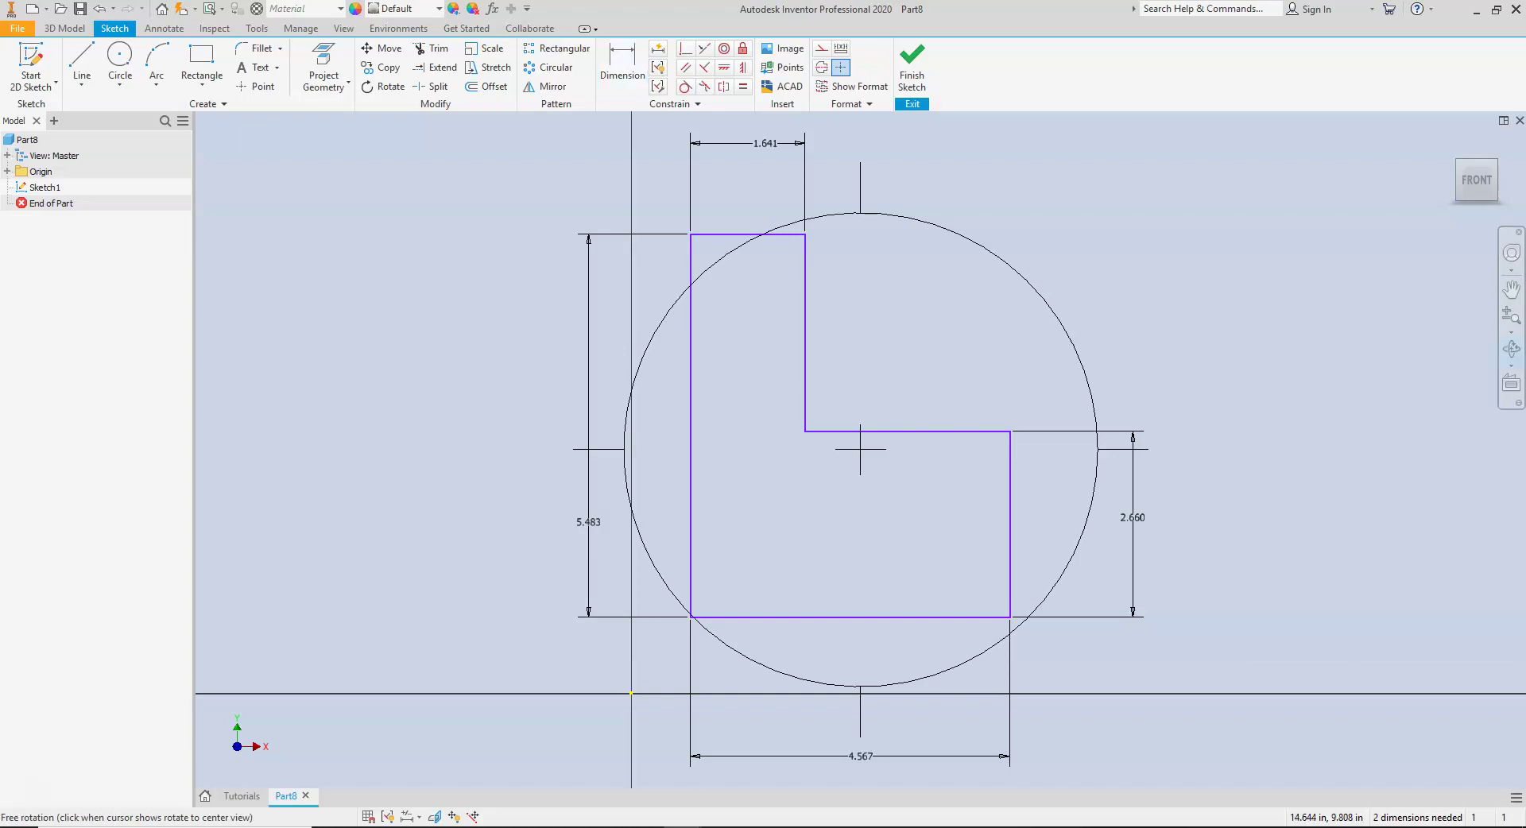
pyautogui.moveTo(939, 362)
pyautogui.mouseDown()
pyautogui.moveTo(746, 474)
pyautogui.moveTo(862, 447)
pyautogui.moveTo(1035, 442)
pyautogui.moveTo(1135, 488)
pyautogui.moveTo(940, 481)
pyautogui.moveTo(746, 432)
pyautogui.moveTo(633, 365)
pyautogui.moveTo(630, 328)
pyautogui.moveTo(712, 483)
pyautogui.moveTo(960, 475)
pyautogui.moveTo(1019, 416)
pyautogui.moveTo(977, 501)
pyautogui.moveTo(795, 518)
pyautogui.moveTo(769, 487)
pyautogui.moveTo(770, 436)
pyautogui.mouseUp()
pyautogui.press('Escape')
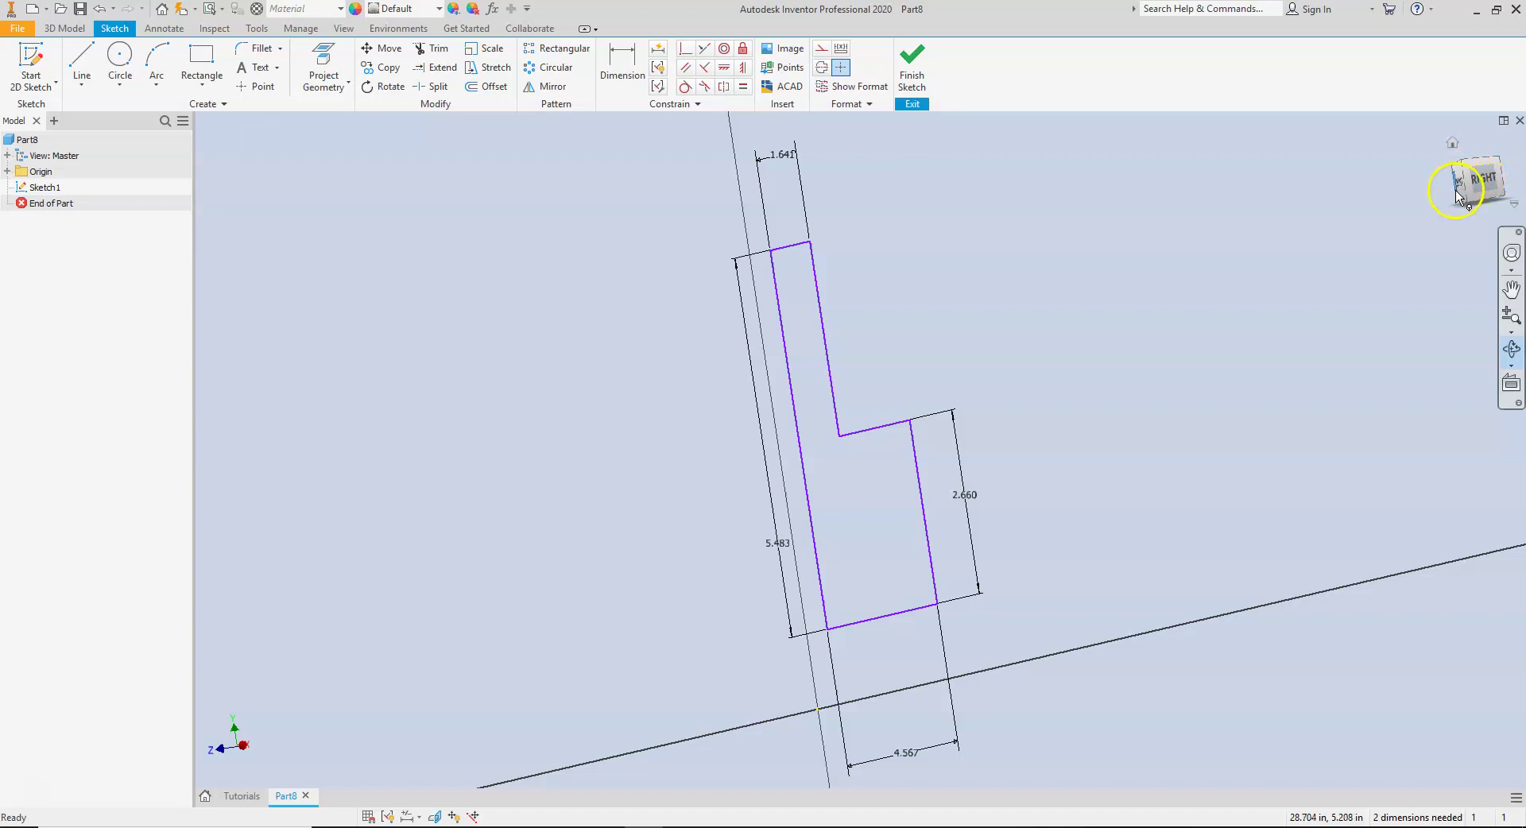
# Step: Return the tilted sketch to the straight-on front view using the ViewCube
pyautogui.press('F4')
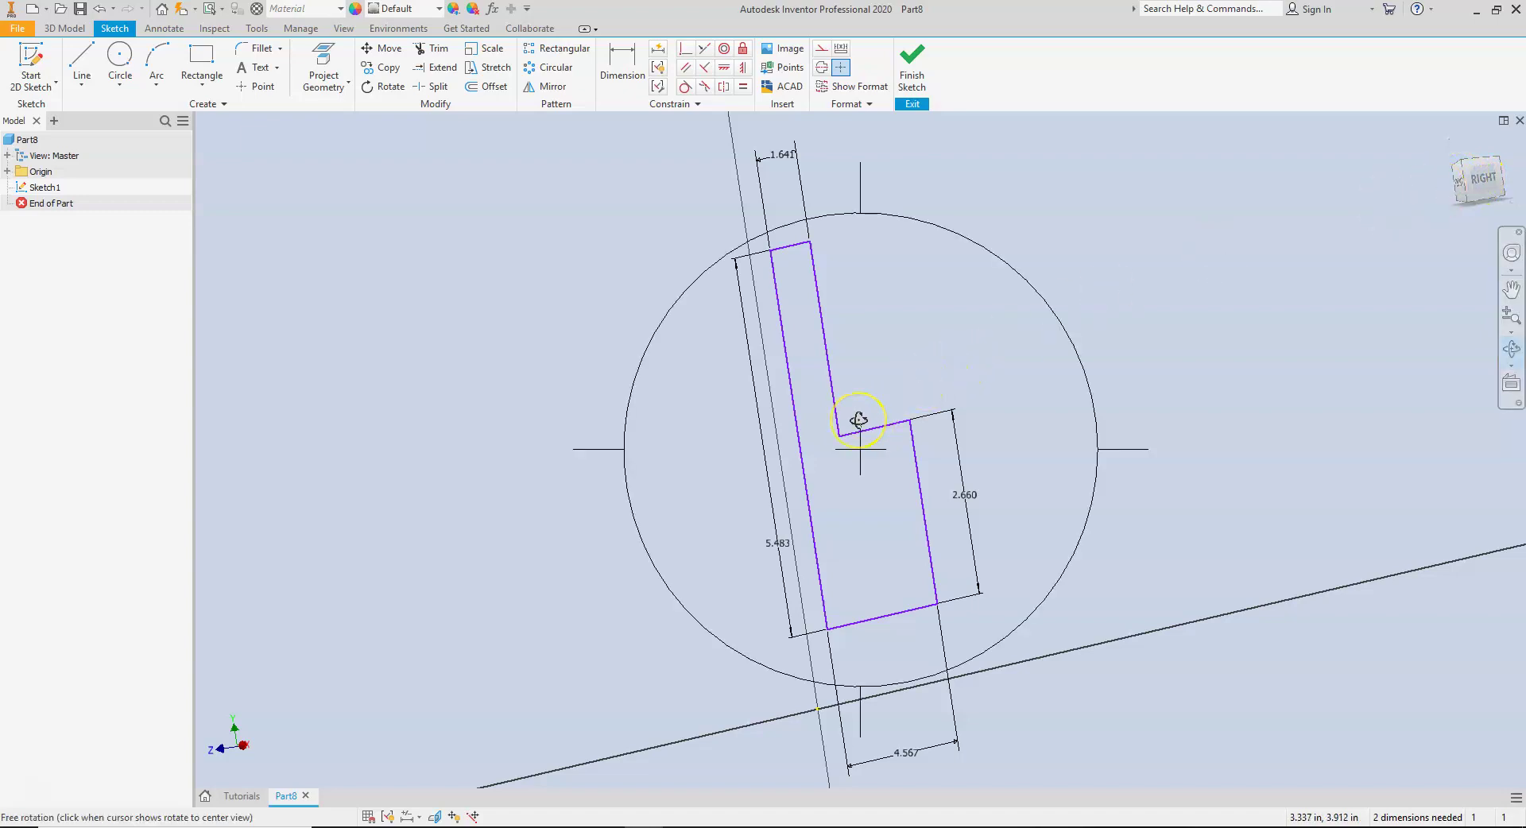
pyautogui.press('Escape')
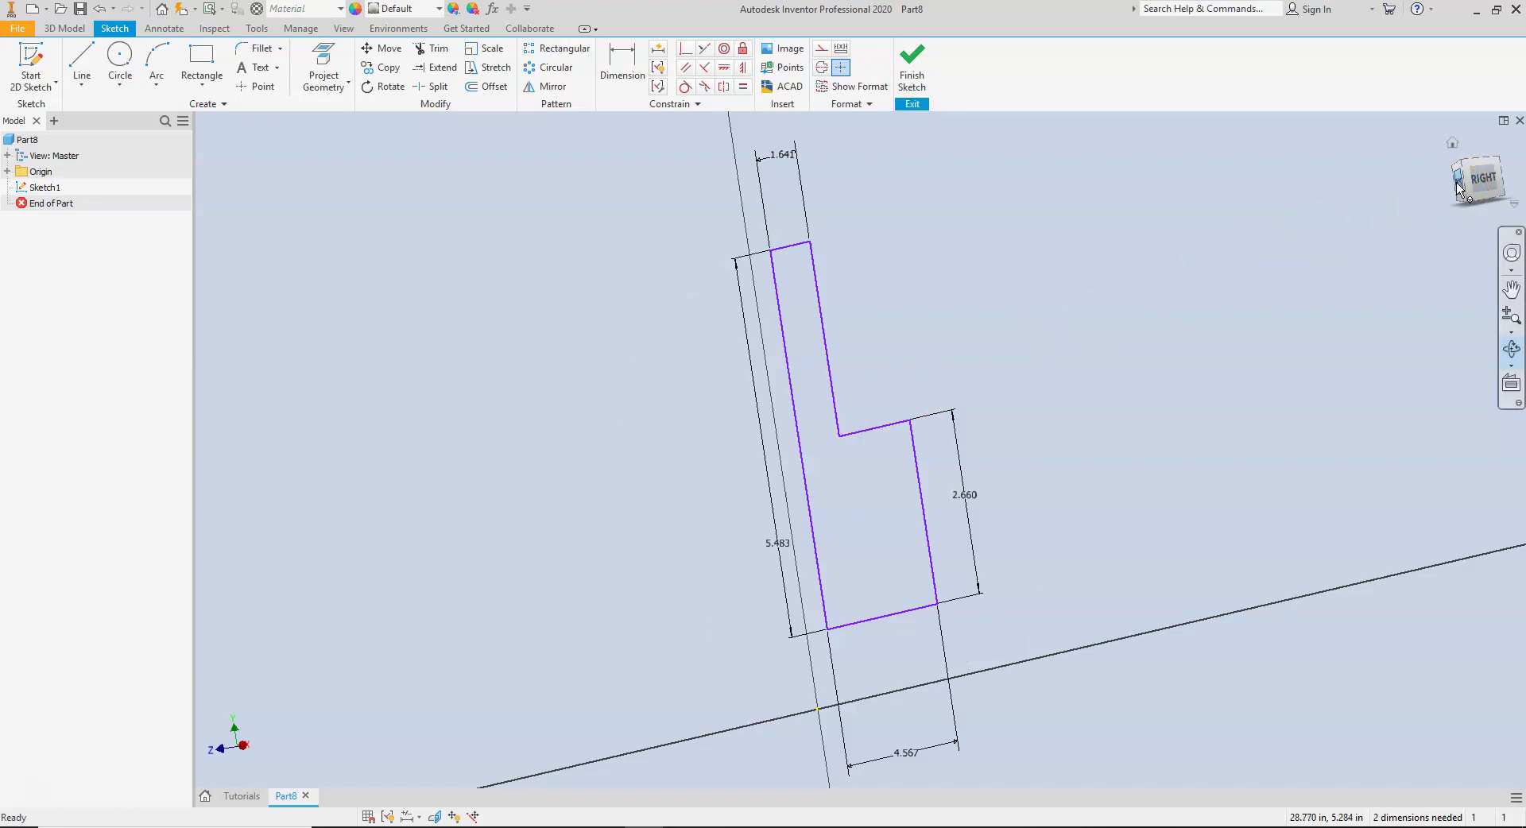
pyautogui.click(1458, 182)
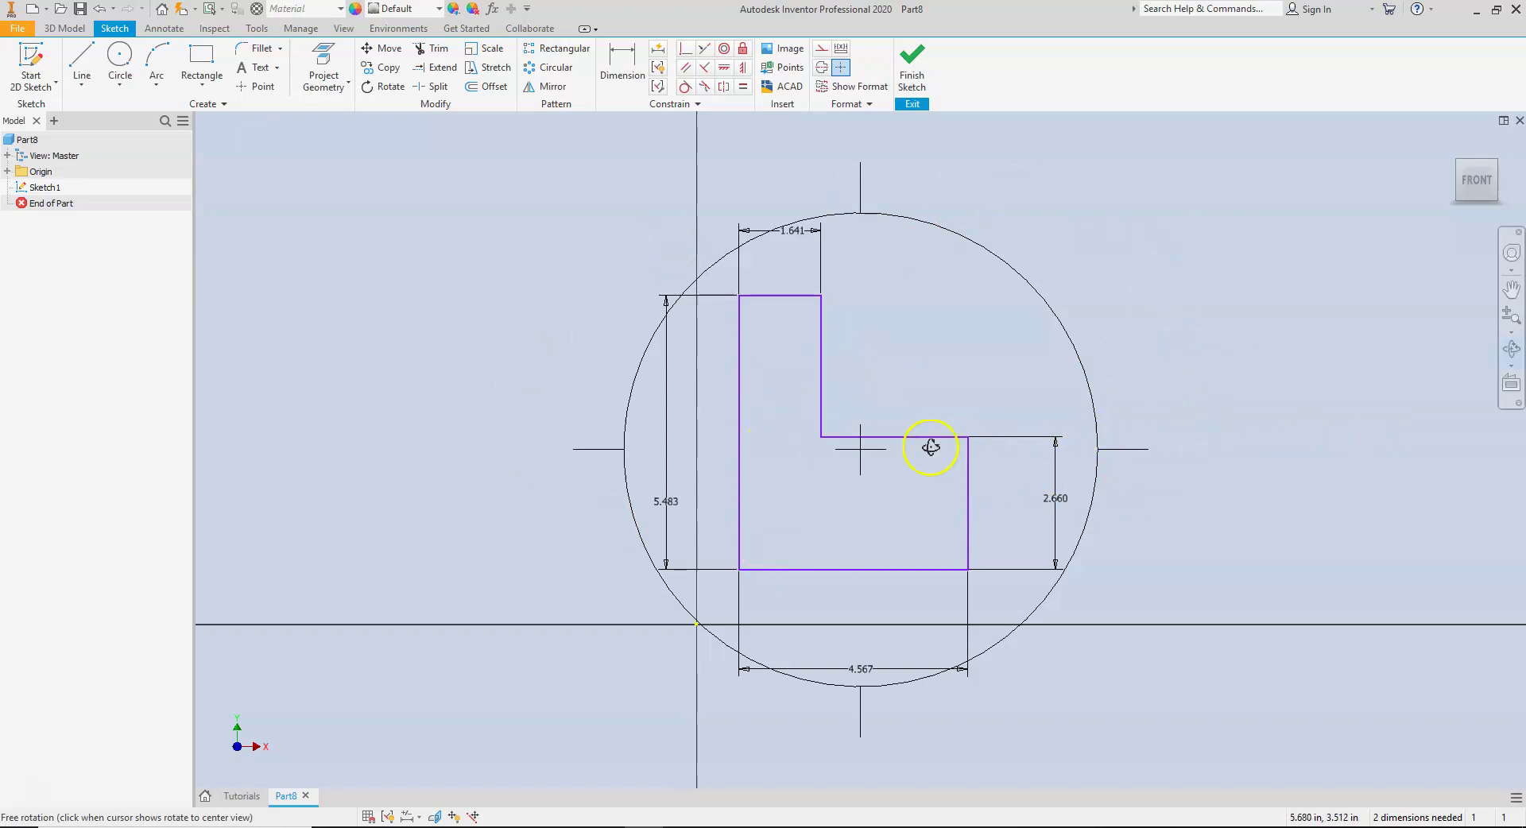
pyautogui.press('Escape')
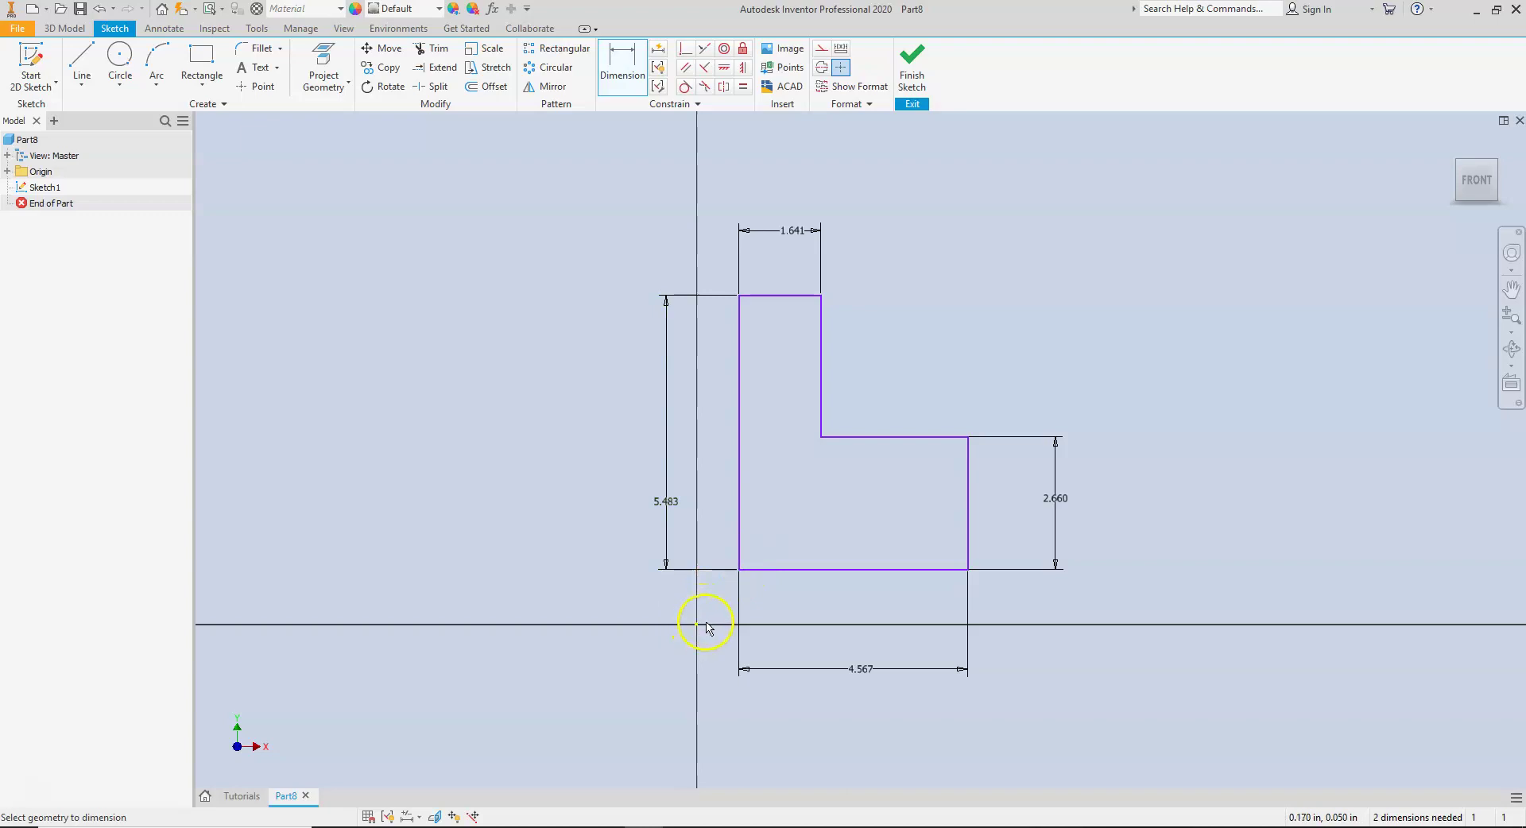
# Step: Dimension the horizontal distance from the origin to the L-profile's long vertical edge, keeping the drawn distance
pyautogui.click(623, 64)
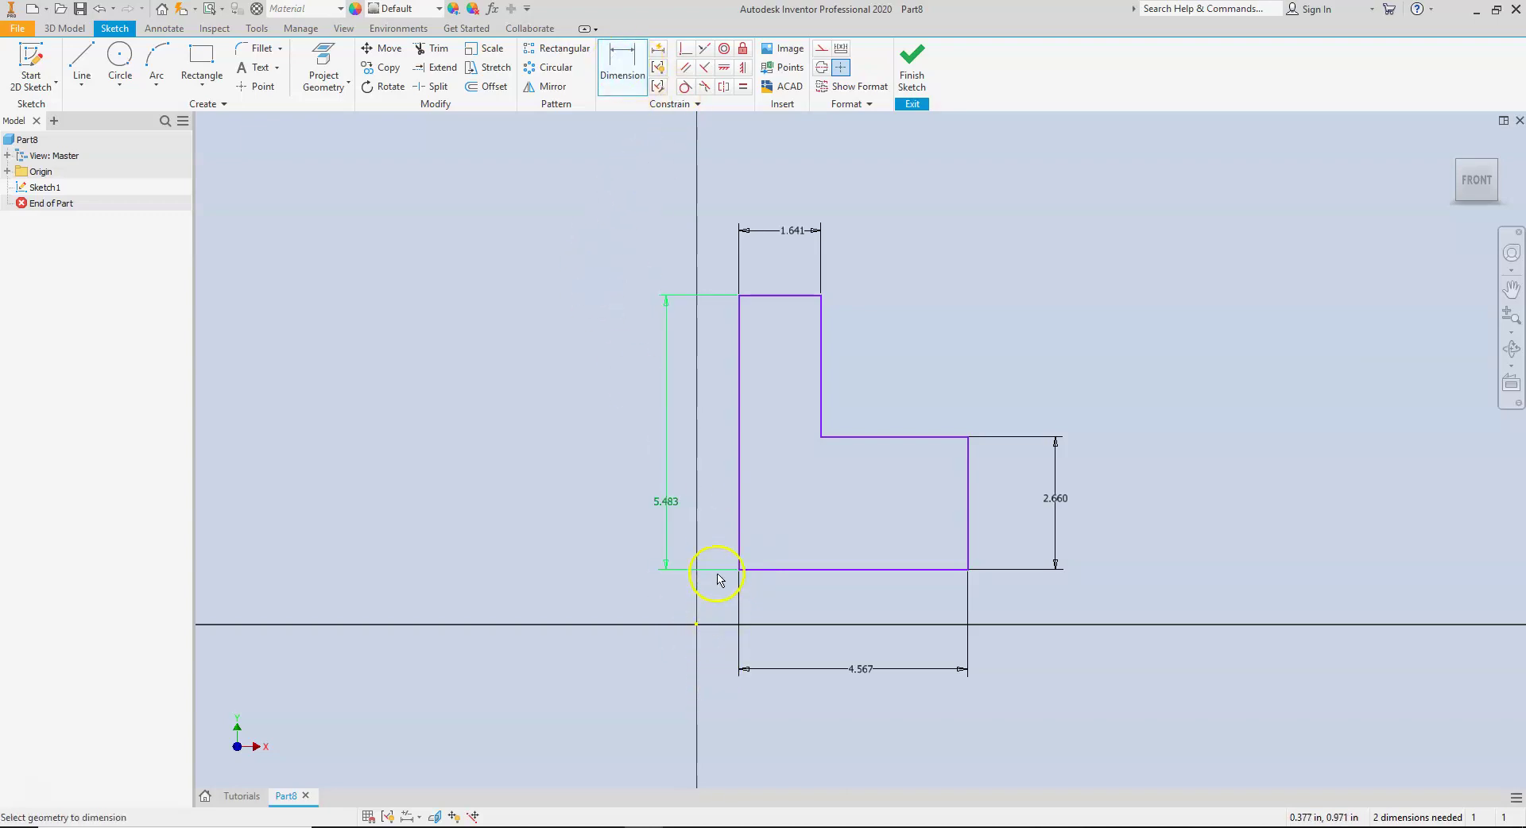
pyautogui.click(740, 543)
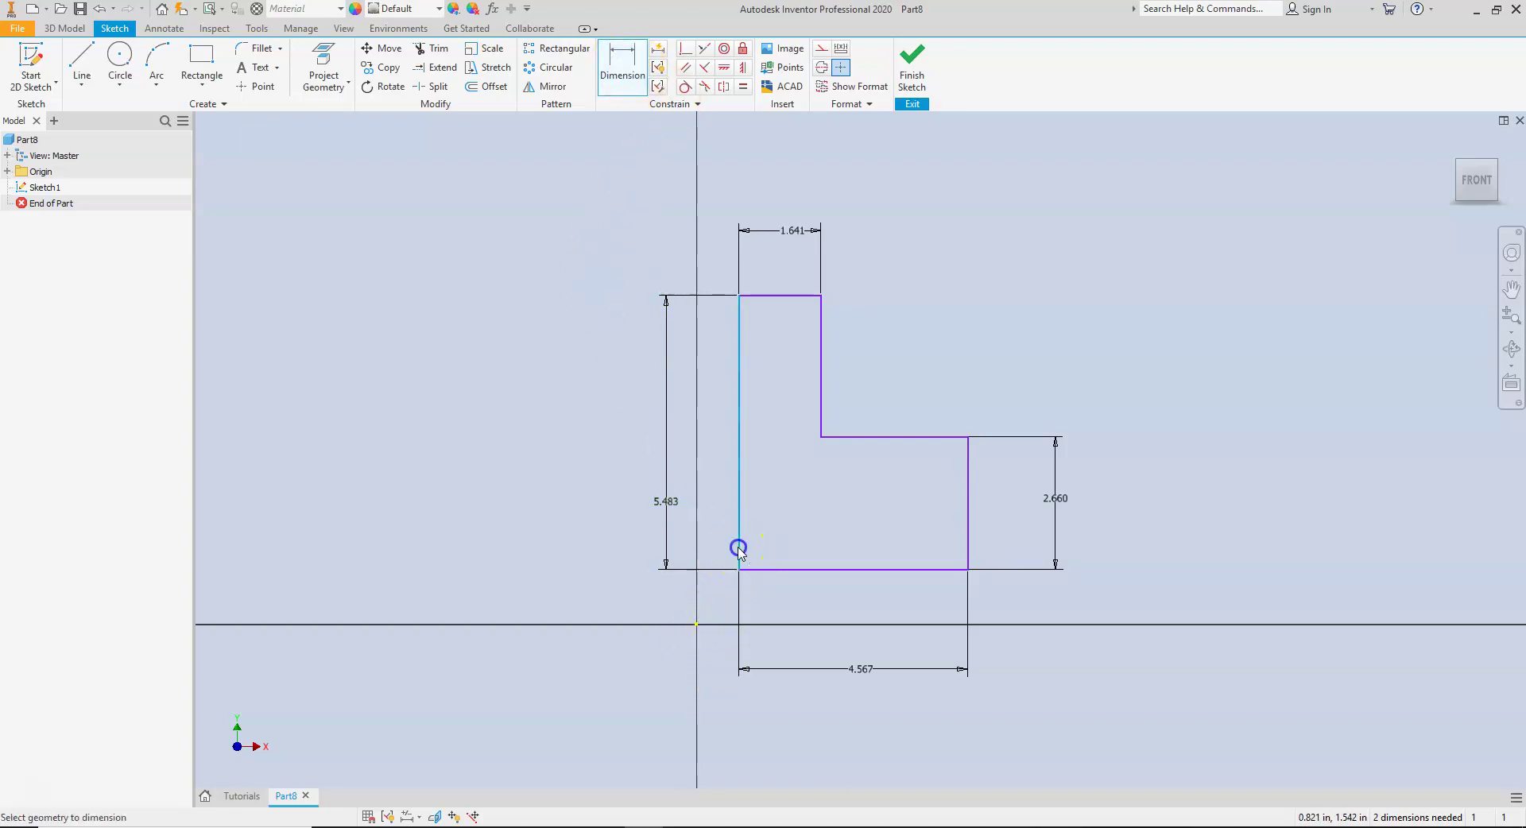
pyautogui.click(698, 626)
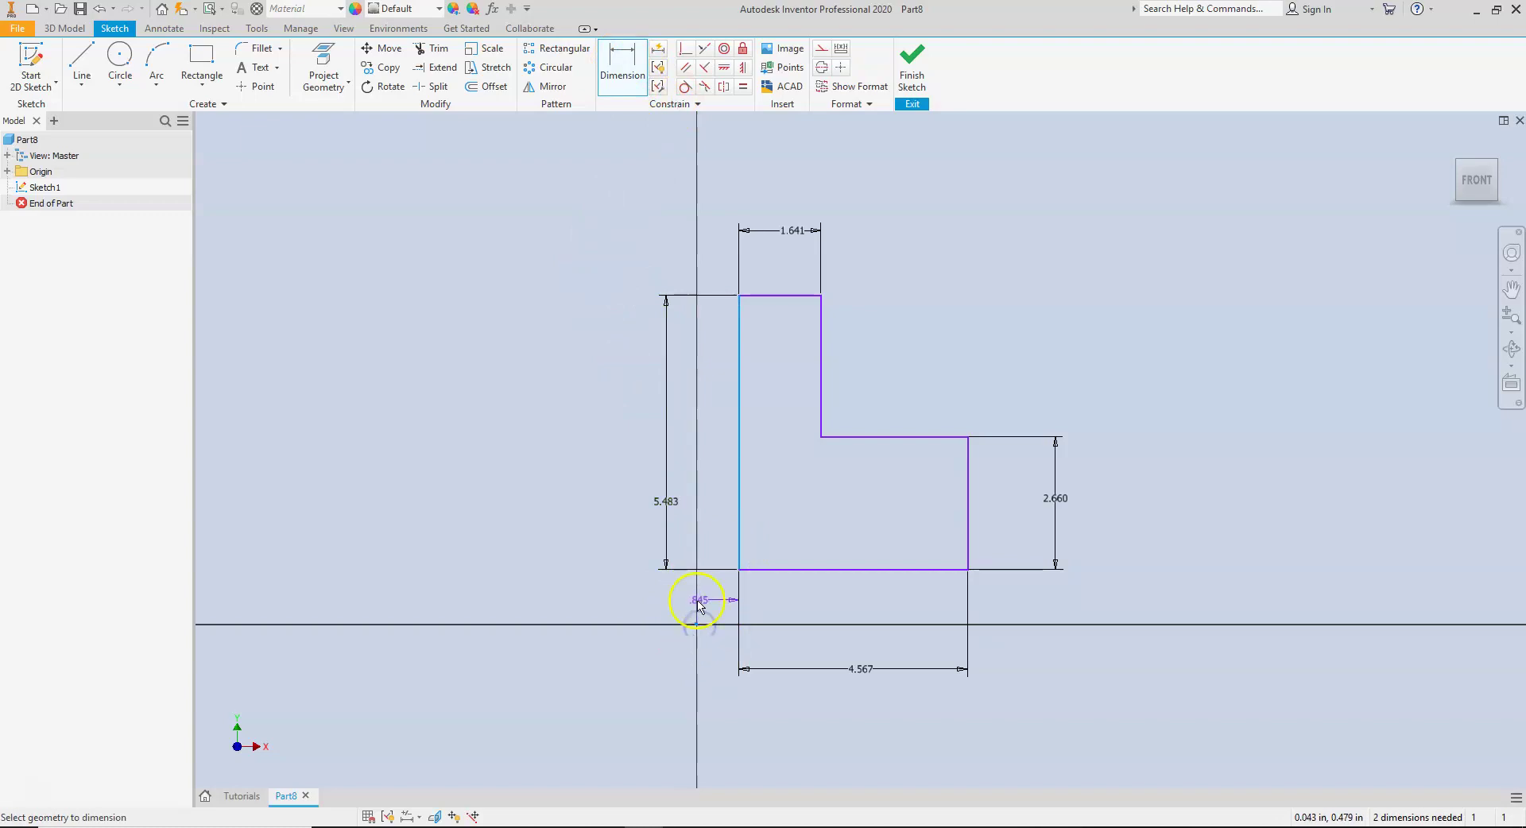
pyautogui.click(648, 605)
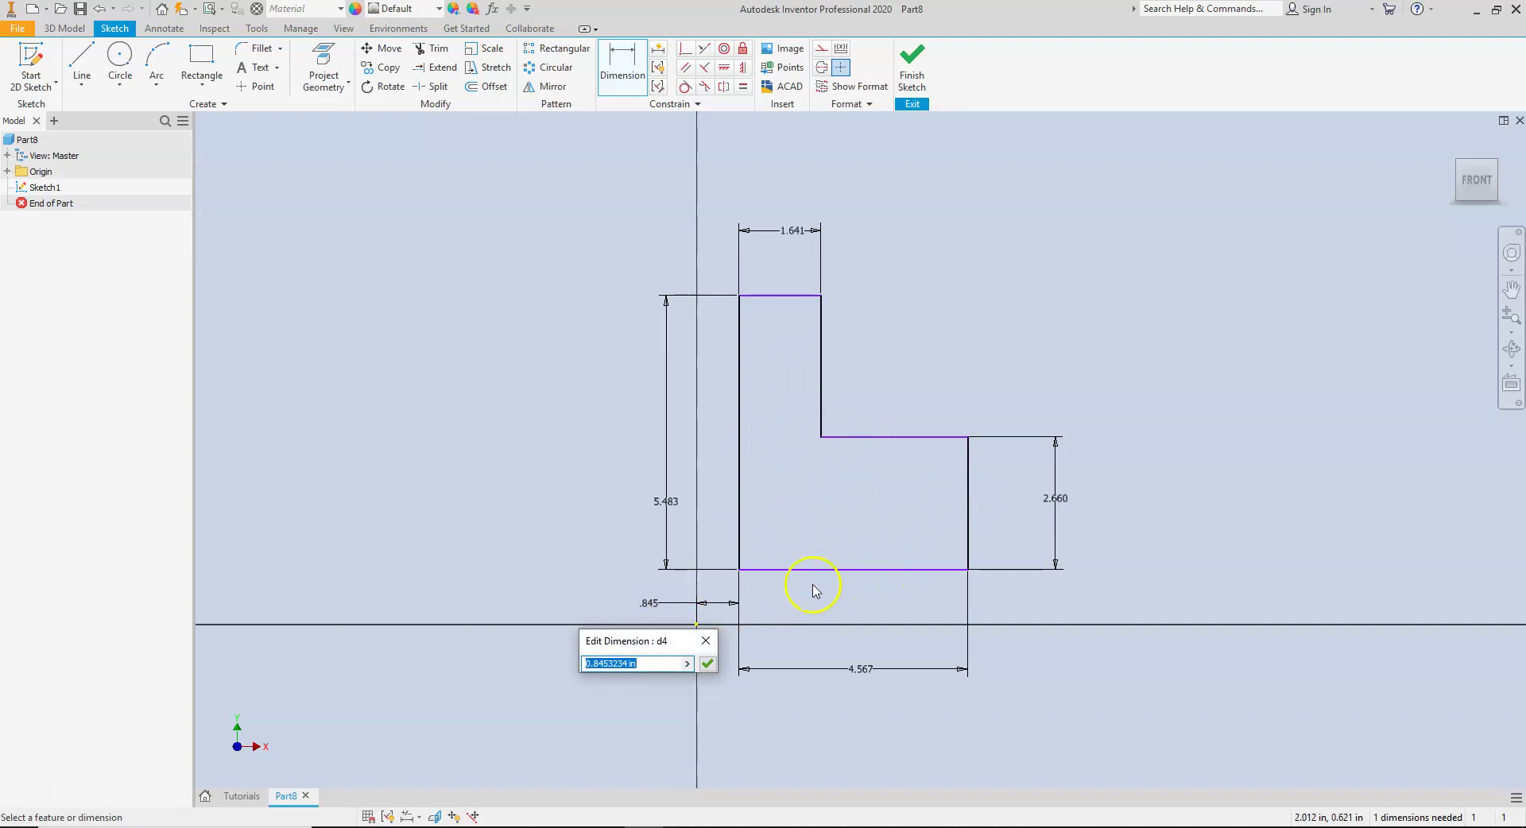
pyautogui.click(706, 664)
# Step: Dimension the vertical distance from the origin to the L-profile's bottom edge, keeping the drawn distance
pyautogui.click(794, 570)
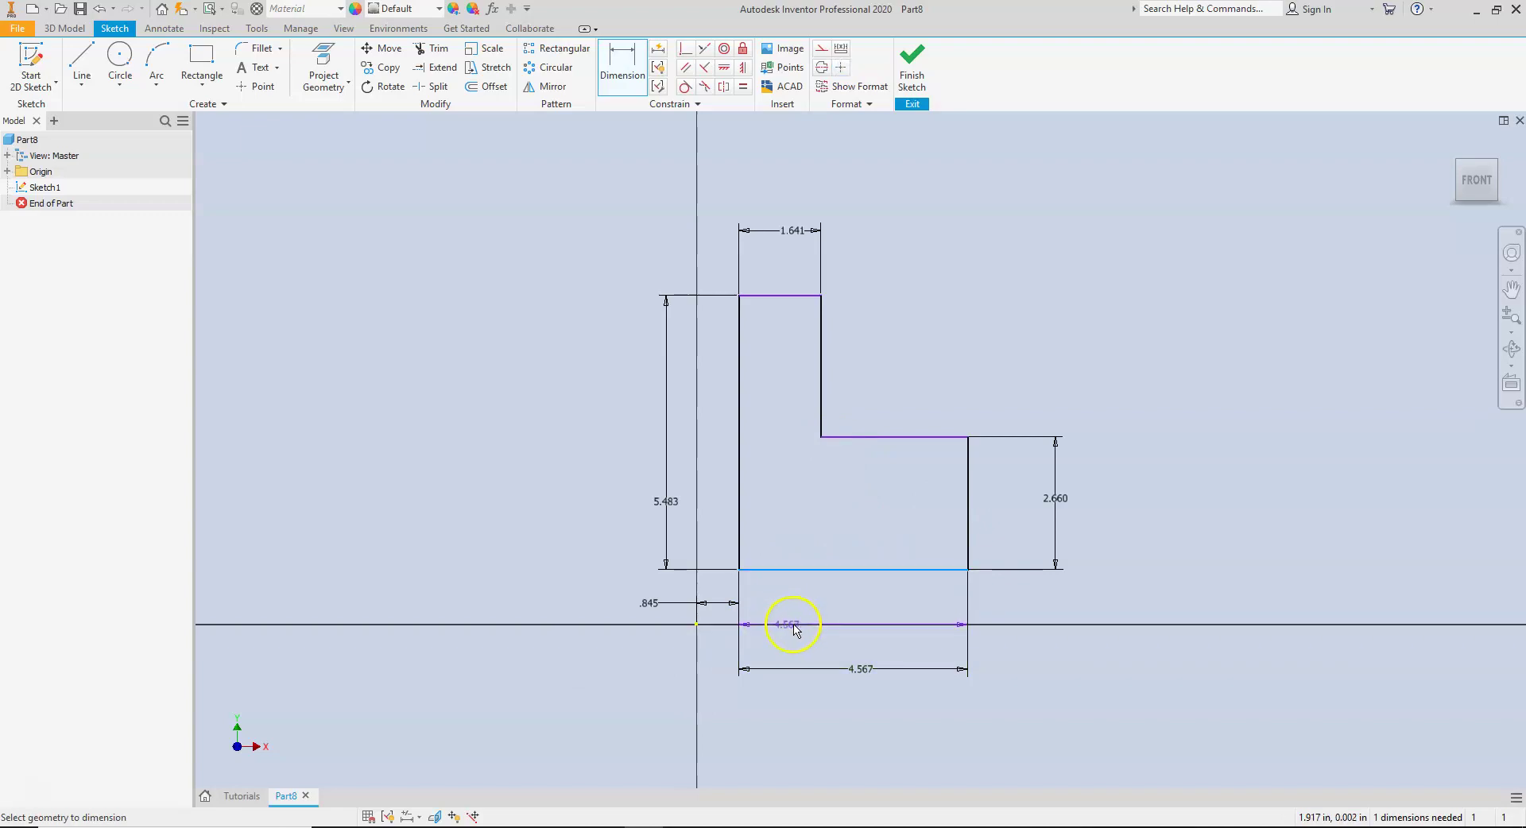
pyautogui.click(698, 626)
pyautogui.click(1118, 603)
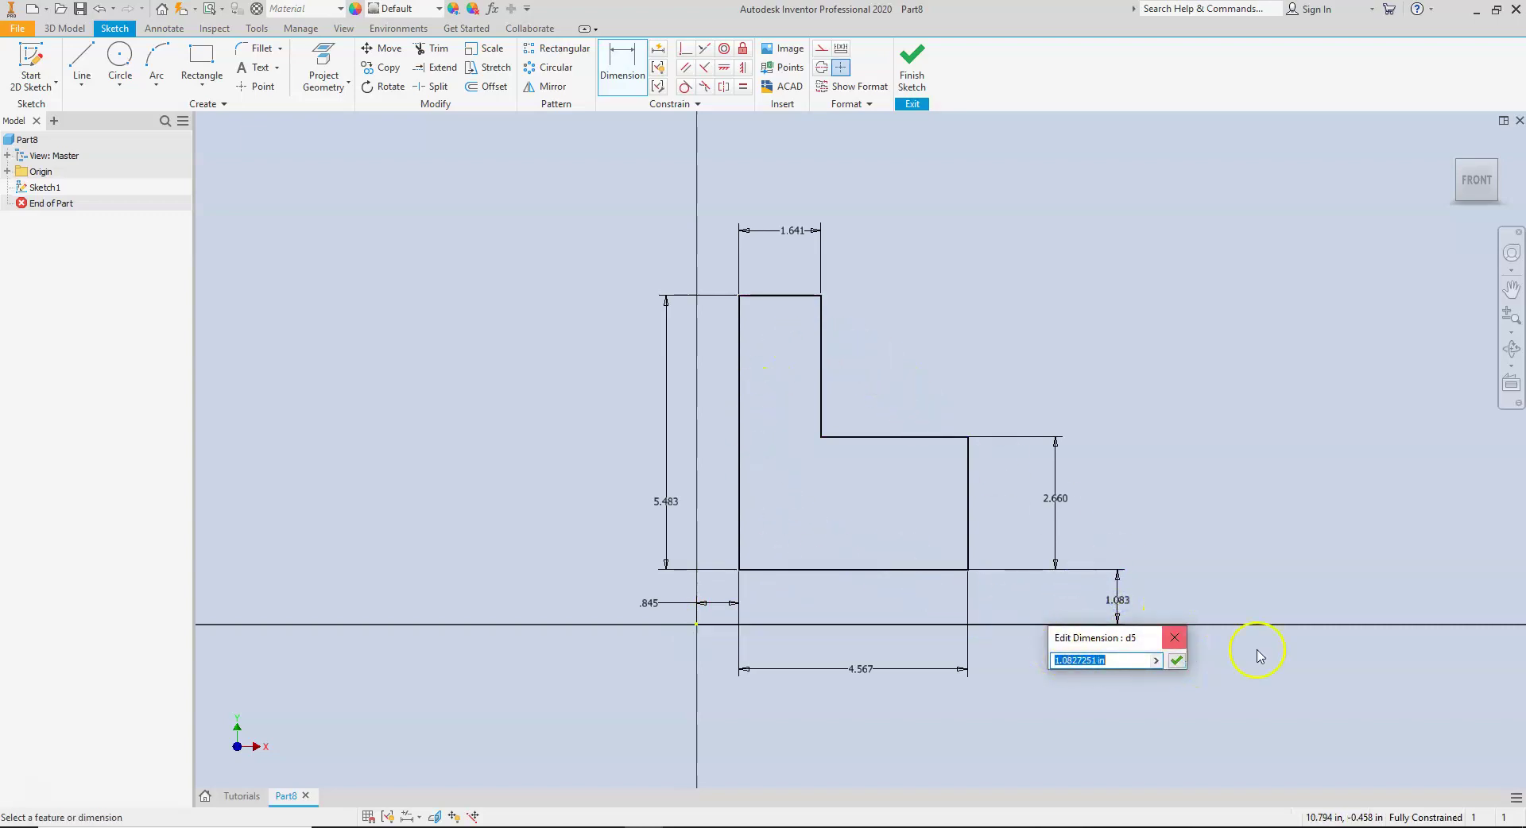
pyautogui.click(1176, 661)
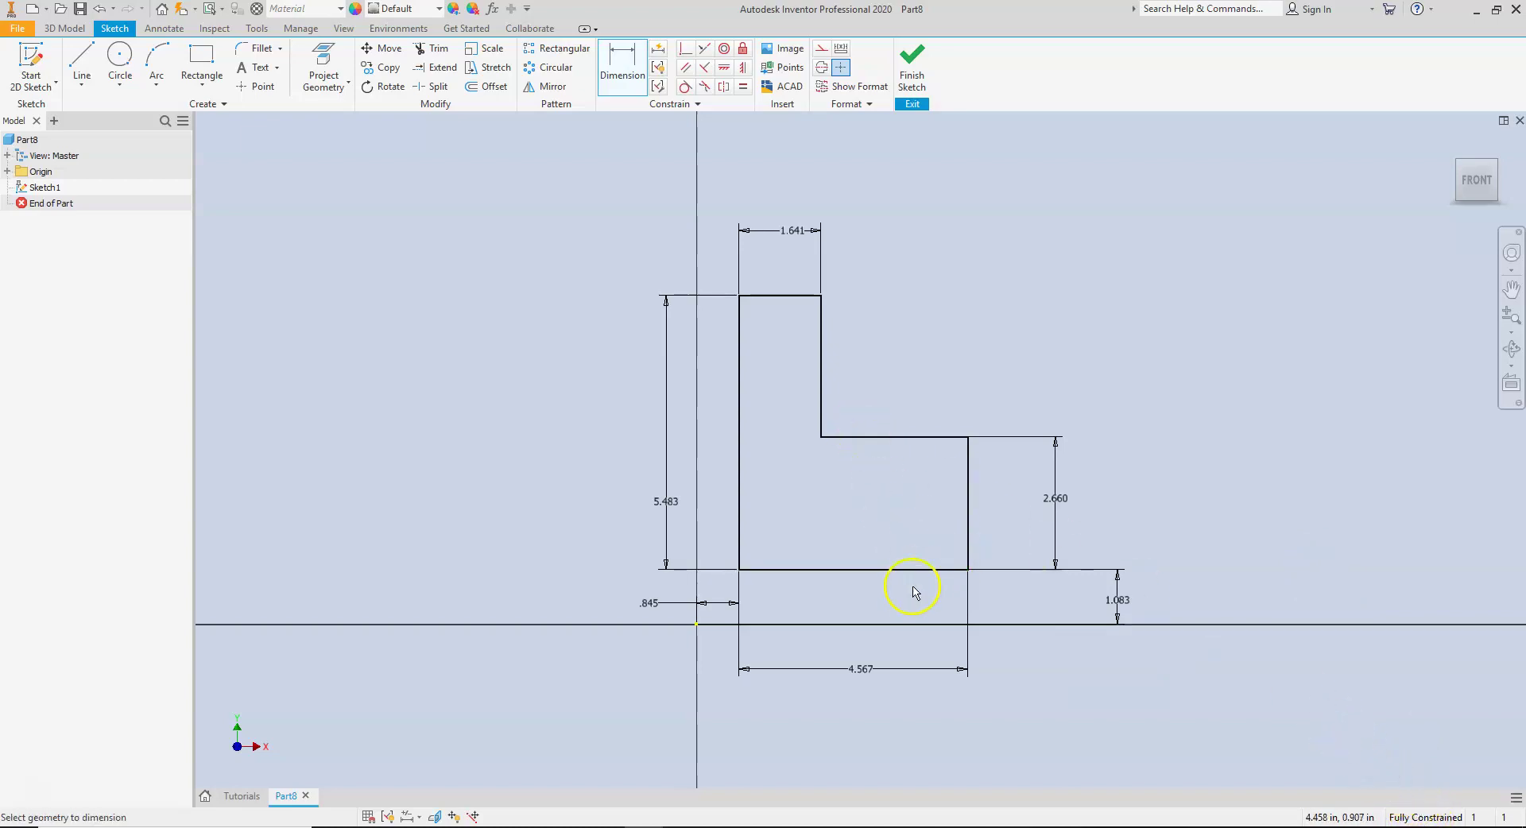
# Step: Set both the horizontal and vertical distances between the L-profile and the origin to 0, placing its lower corner on the origin
pyautogui.click(659, 605)
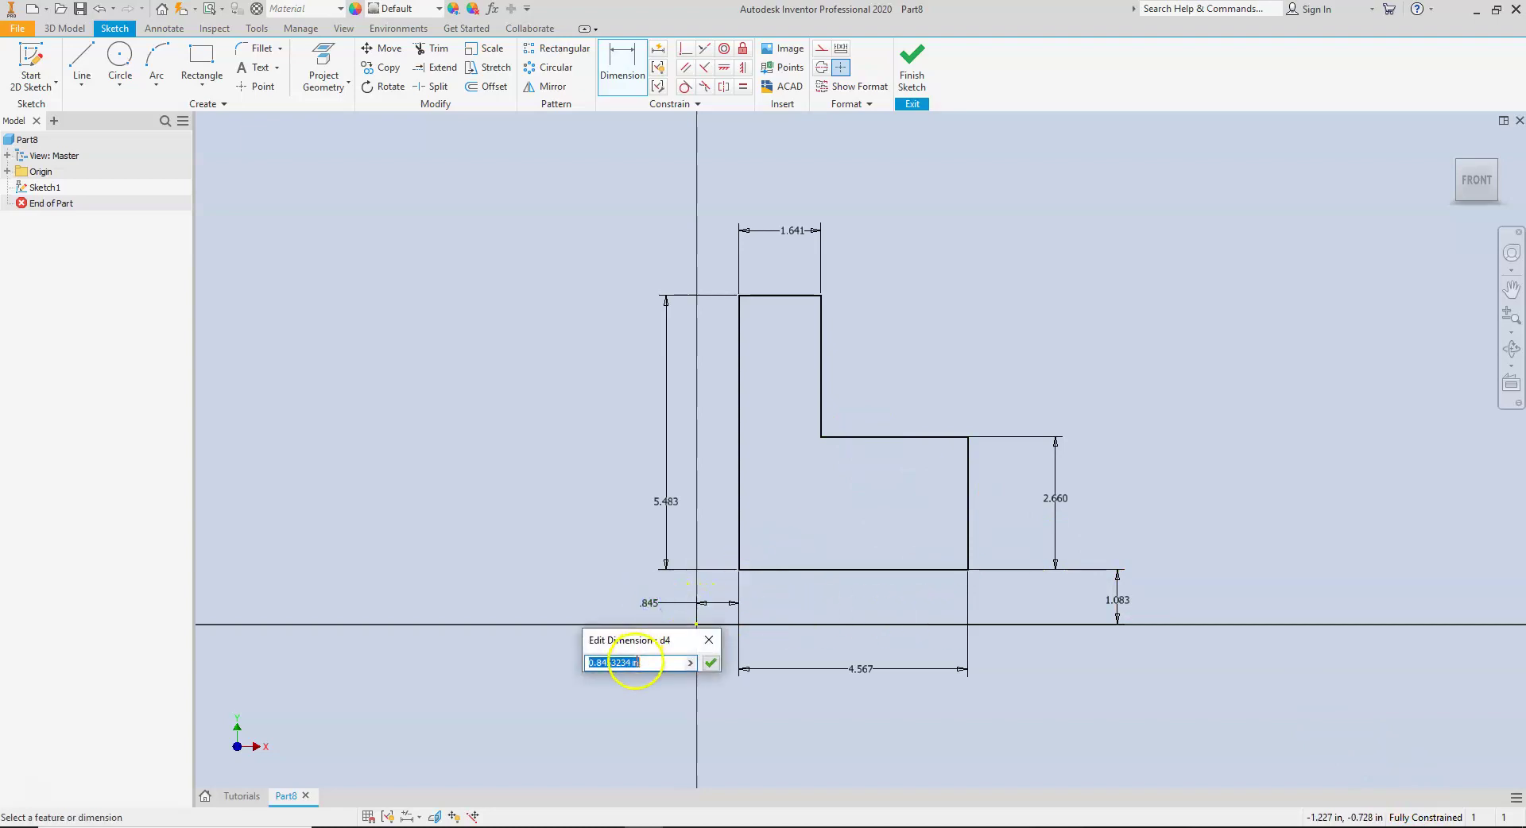
pyautogui.write('0')
pyautogui.press('Return')
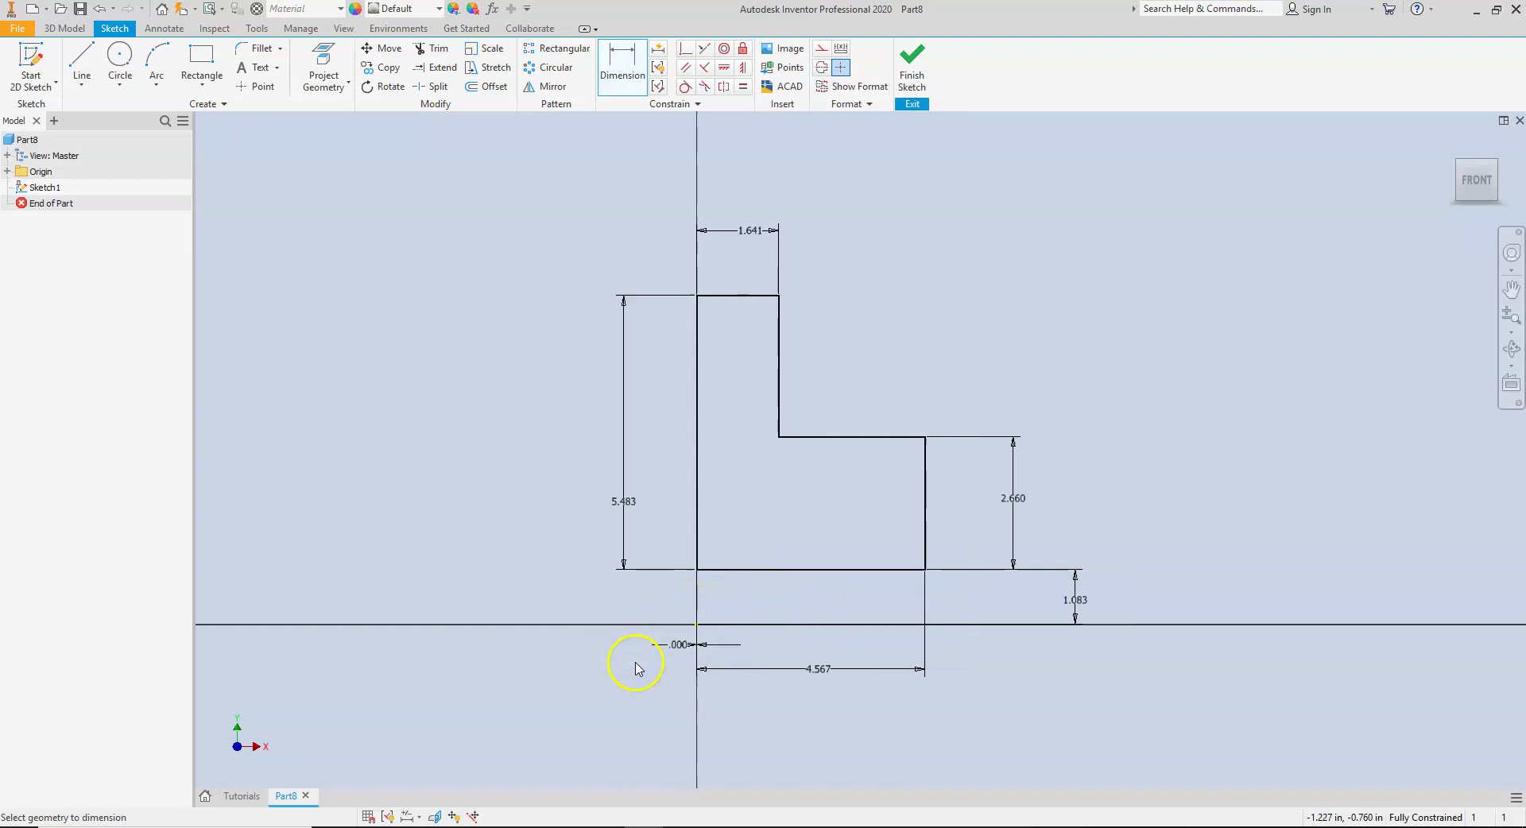
pyautogui.click(1065, 591)
pyautogui.write('0')
pyautogui.press('Return')
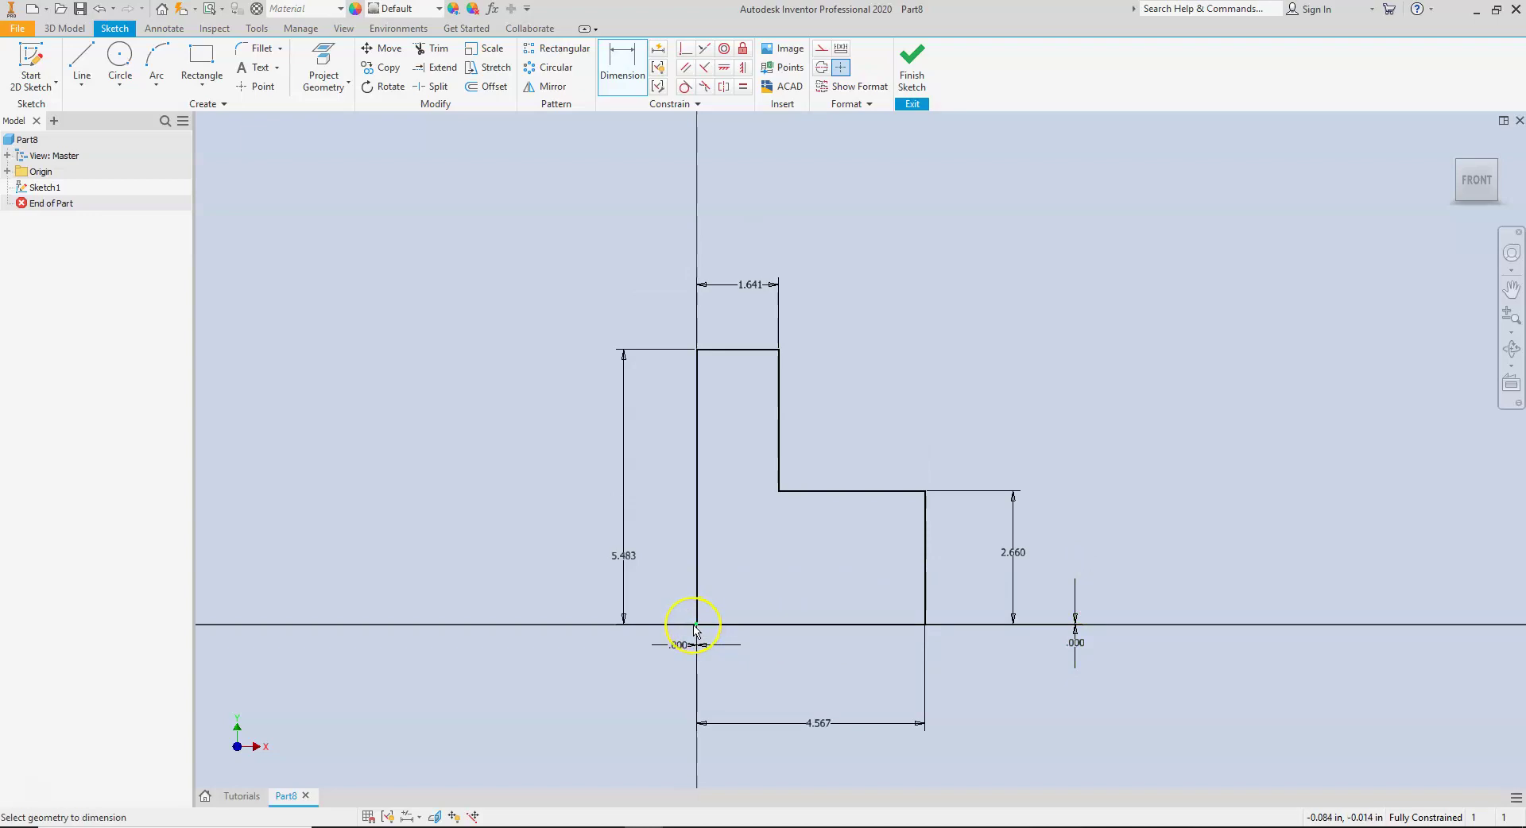
pyautogui.click(721, 654)
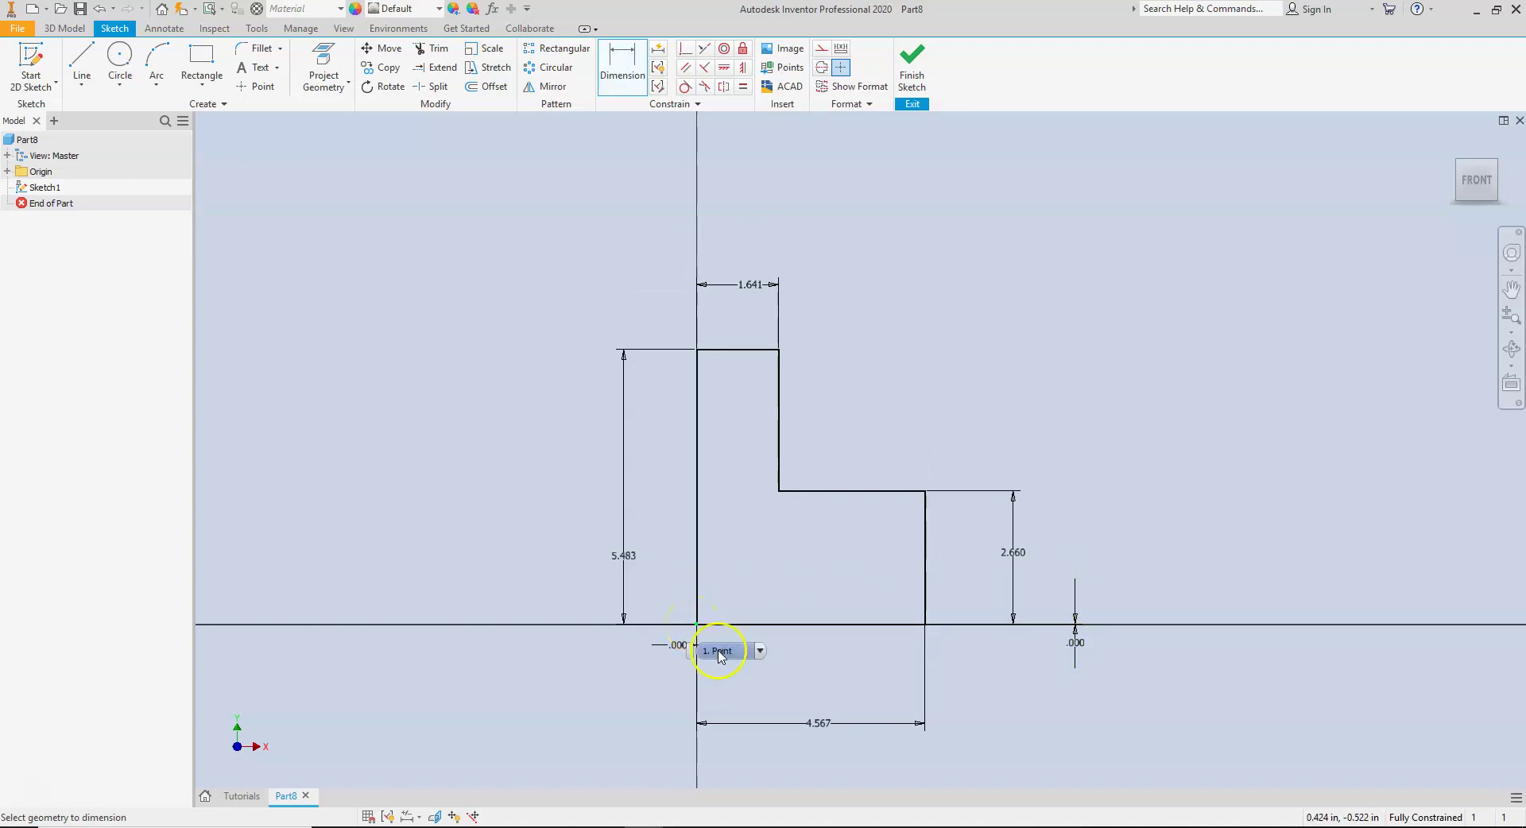
pyautogui.click(697, 628)
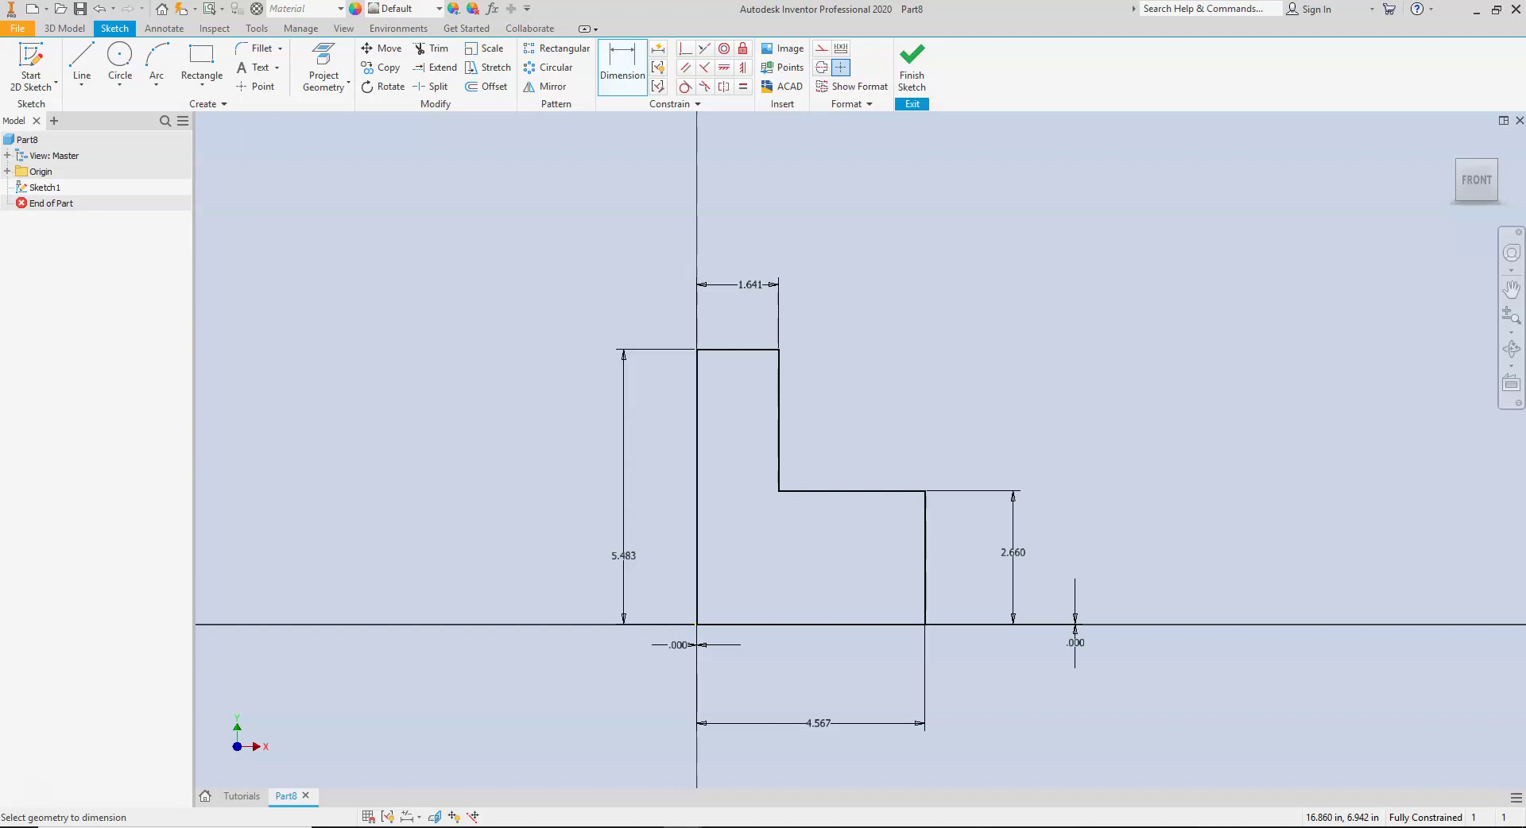
pyautogui.moveTo(1525, 64)
pyautogui.mouseDown()
pyautogui.moveTo(1496, 5)
pyautogui.moveTo(1483, 22)
pyautogui.moveTo(1525, 44)
pyautogui.moveTo(1525, 86)
pyautogui.mouseUp()
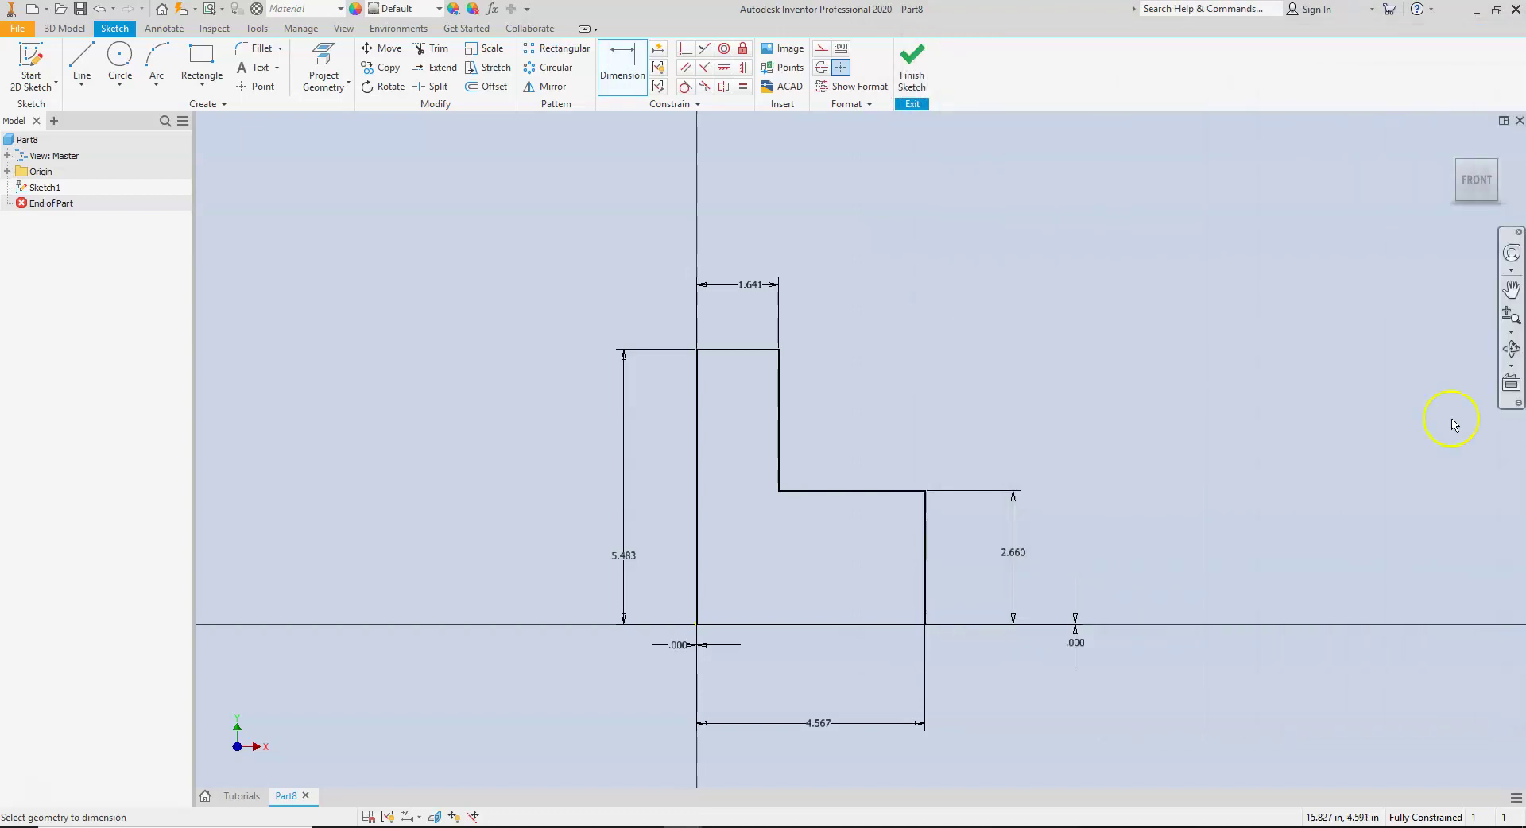
# Step: Set the length of the L-profile's bottom edge to 2.5 in
pyautogui.click(817, 720)
pyautogui.write('2.5')
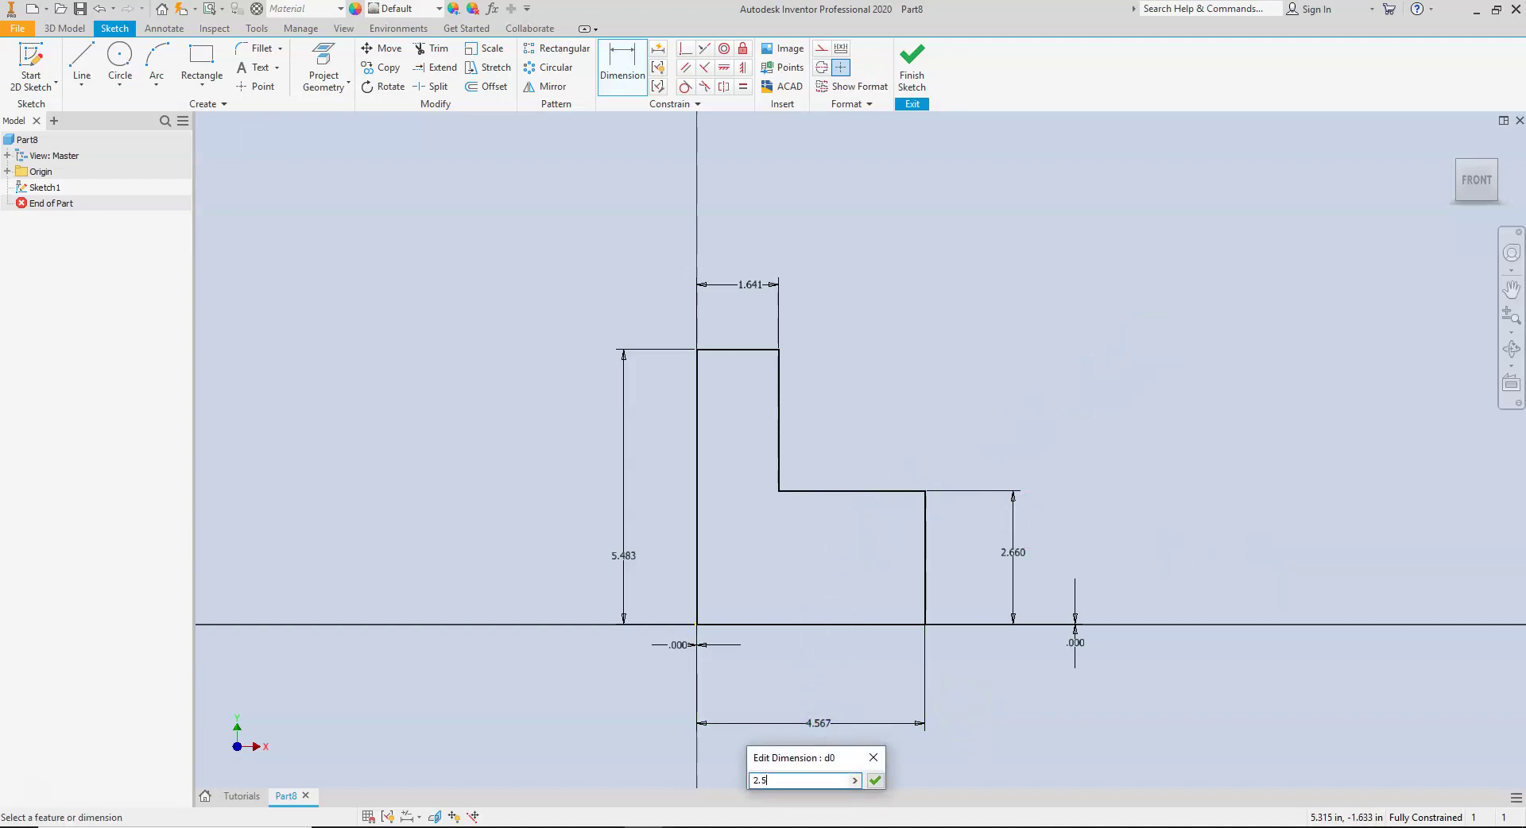
pyautogui.press('Return')
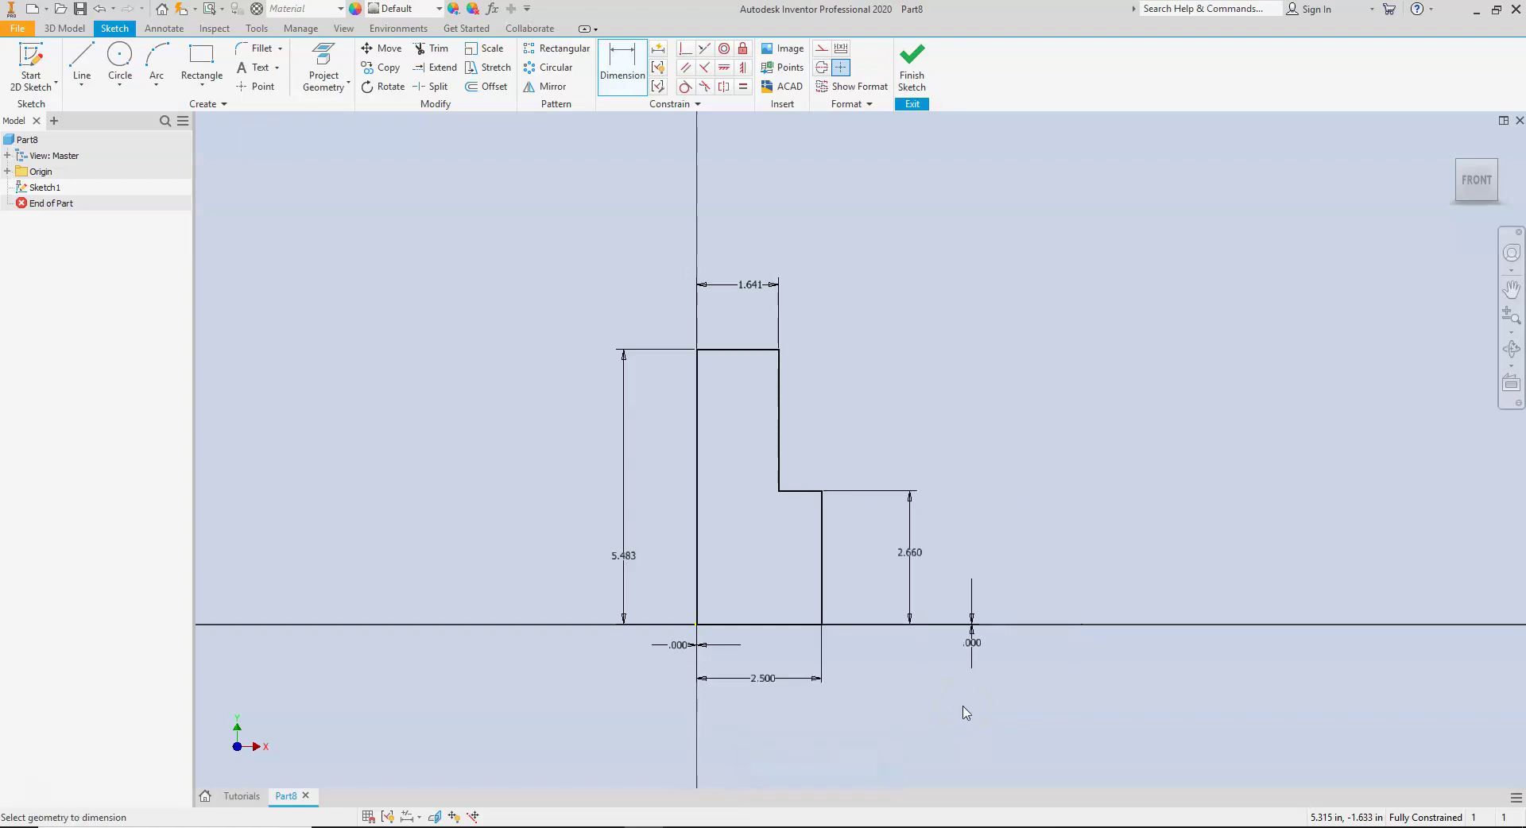